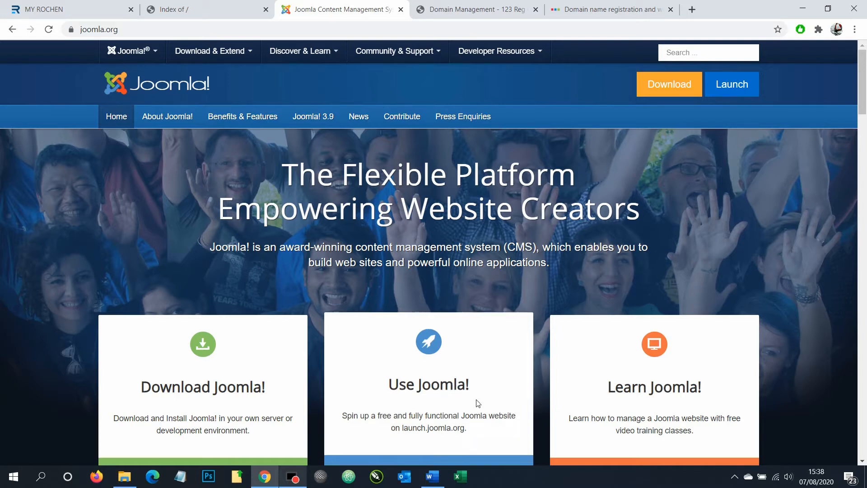
Bring the Word document with the eight numbered setup steps, 'Buy a domain' to '.htaccess', forward
{"action": "left_click", "coordinate": [432, 477]}
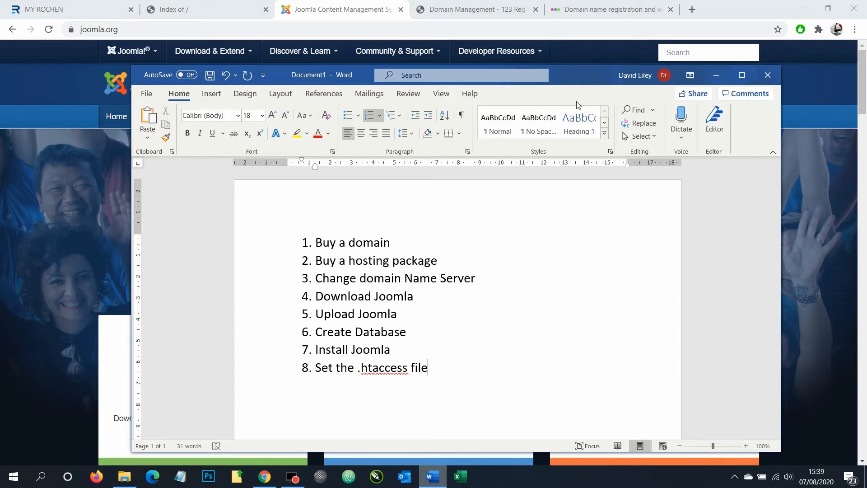
Search 123 Reg for the domain north-skye.com to check its availability
{"action": "left_click", "coordinate": [619, 12]}
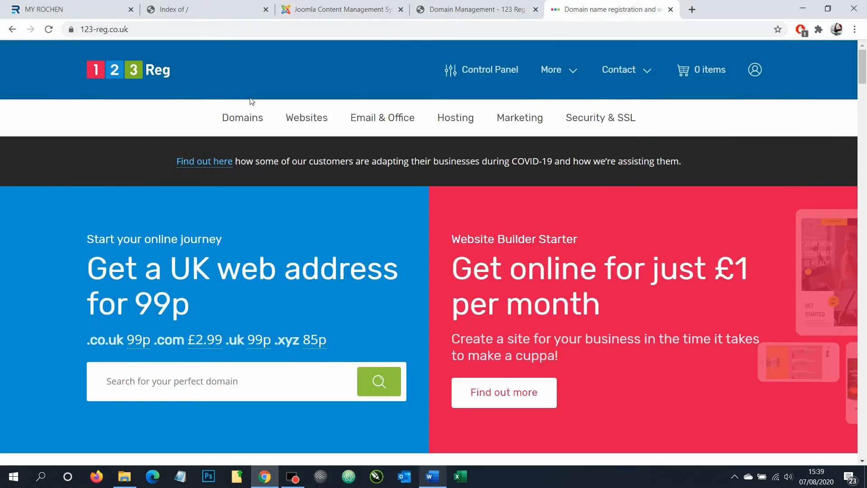
{"action": "mouse_move", "coordinate": [229, 103]}
{"action": "left_click", "coordinate": [169, 391]}
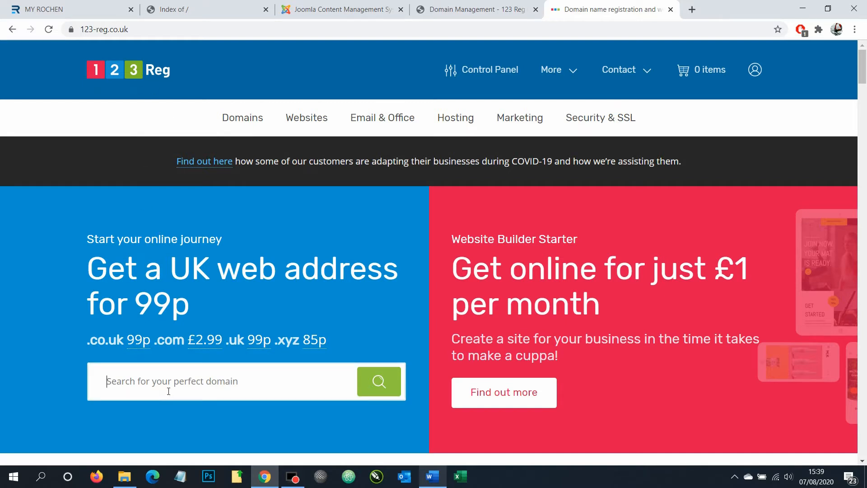
{"action": "type", "text": "no"}
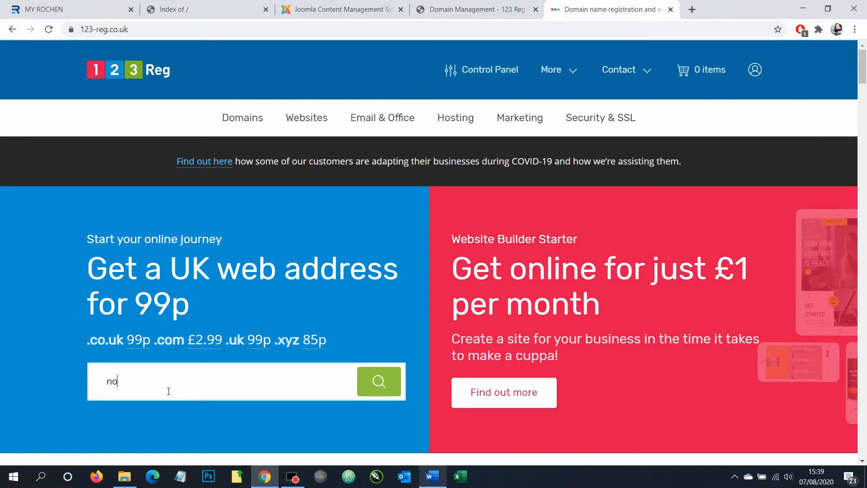
{"action": "type", "text": "rth-skye.com"}
{"action": "left_click", "coordinate": [384, 381]}
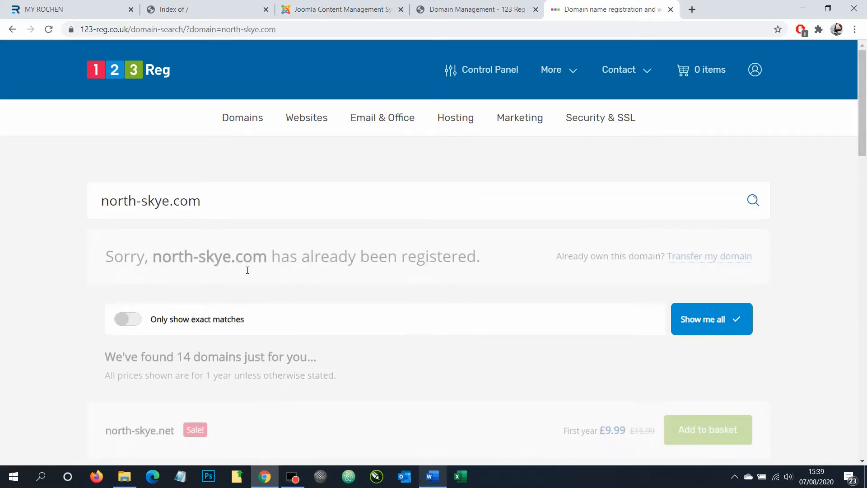
Review the already-registered result, close the domain search tab and go to joomla.org
{"action": "scroll", "coordinate": [244, 271], "scroll_direction": "down", "scroll_amount": 2}
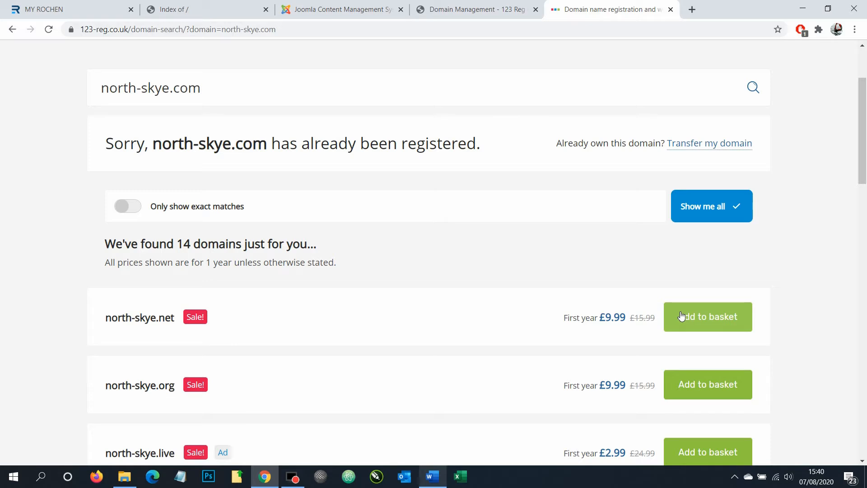
{"action": "scroll", "coordinate": [610, 281], "scroll_direction": "up", "scroll_amount": 3}
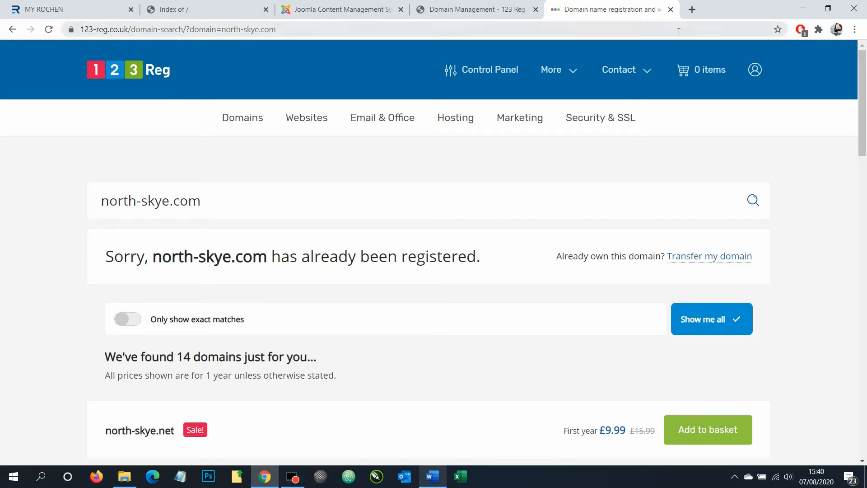
{"action": "left_click", "coordinate": [671, 11]}
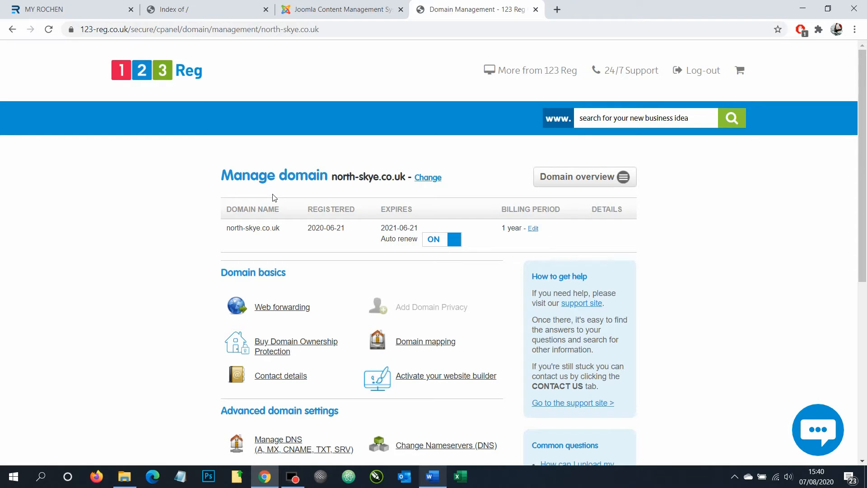
{"action": "left_click", "coordinate": [327, 6]}
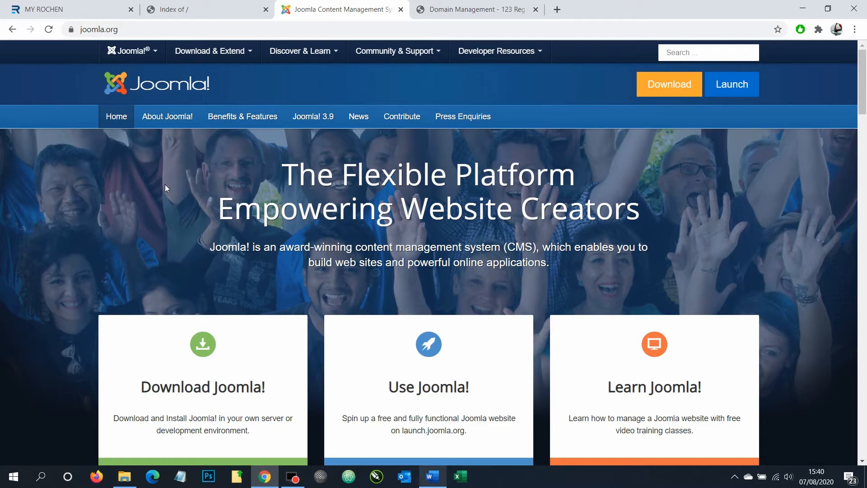
Follow the ROCHEN link in the joomla.org footer to view the One Site and Multiple Sites plans
{"action": "scroll", "coordinate": [165, 185], "scroll_direction": "down", "scroll_amount": 6}
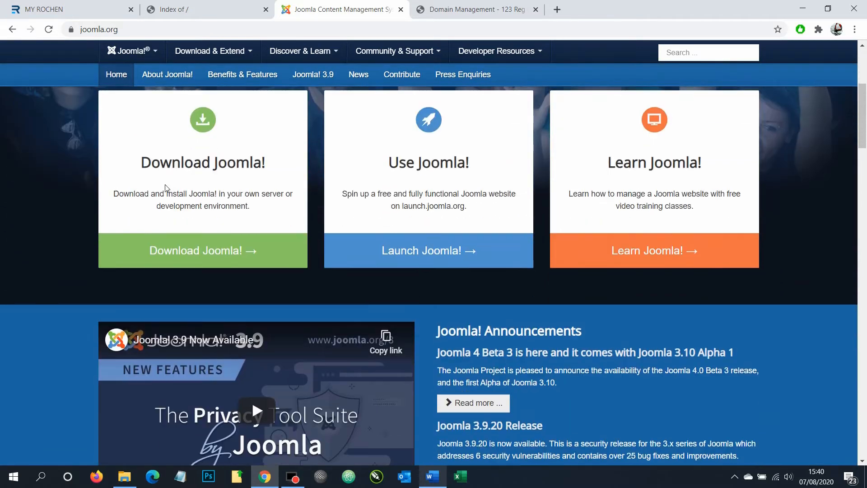
{"action": "scroll", "coordinate": [164, 185], "scroll_direction": "down", "scroll_amount": 20}
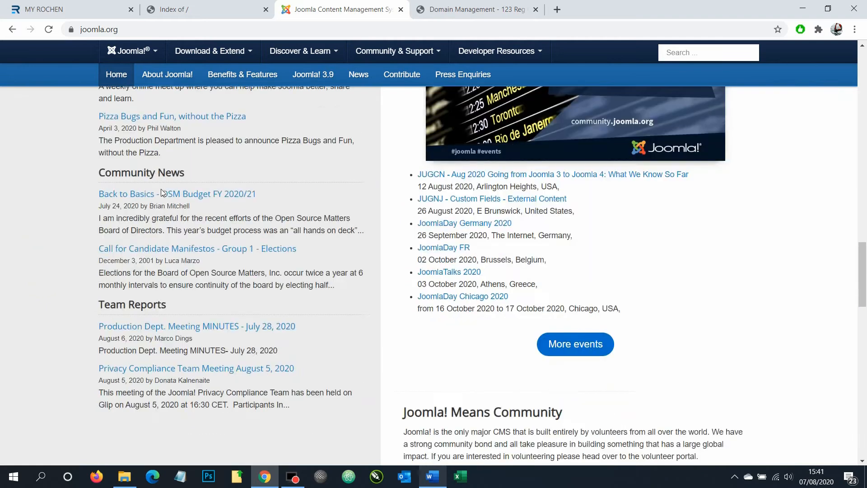
{"action": "scroll", "coordinate": [153, 197], "scroll_direction": "down", "scroll_amount": 15}
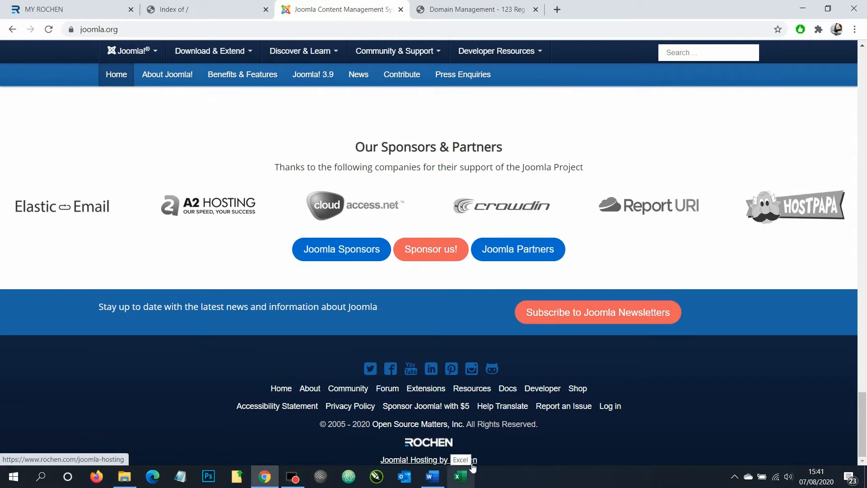
{"action": "left_click", "coordinate": [442, 449]}
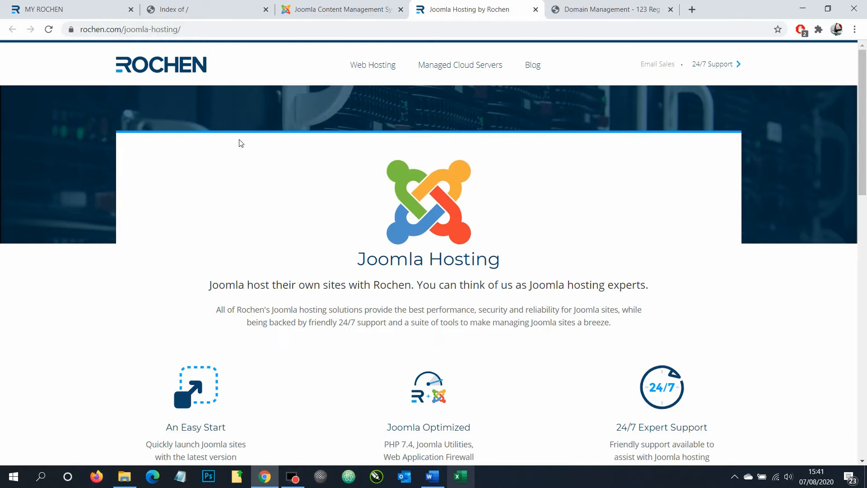
{"action": "scroll", "coordinate": [234, 209], "scroll_direction": "down", "scroll_amount": 3}
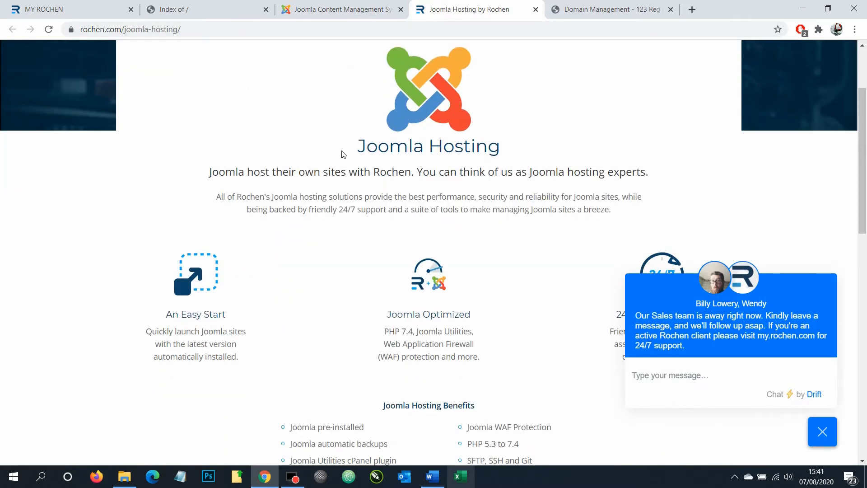
{"action": "scroll", "coordinate": [405, 218], "scroll_direction": "down", "scroll_amount": 10}
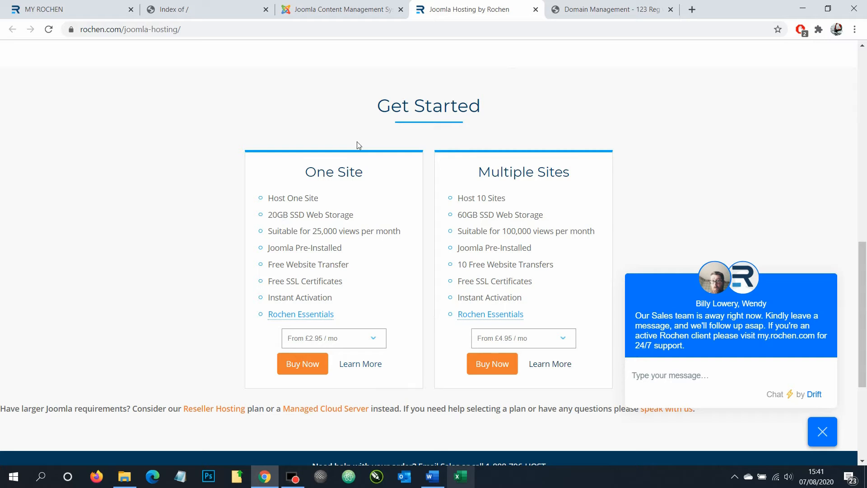
Start and abandon the One Site checkout, returning to north-skye.co.uk's My Rochen services page
{"action": "left_click", "coordinate": [315, 367]}
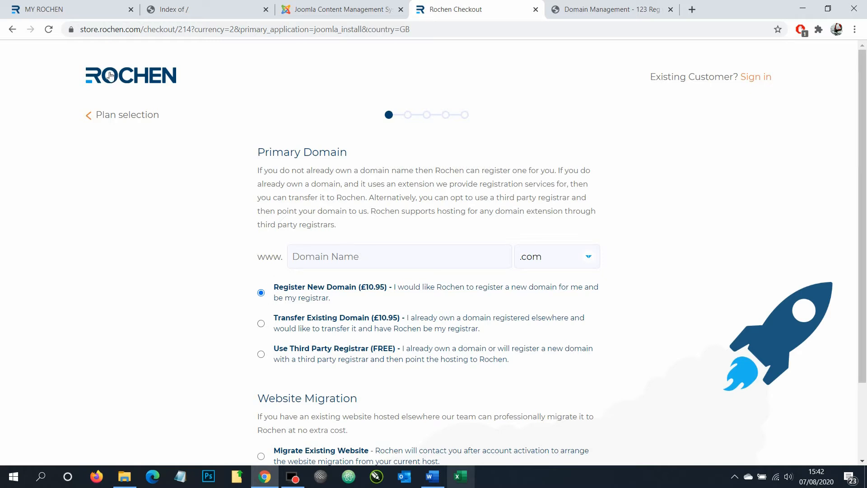
{"action": "scroll", "coordinate": [245, 215], "scroll_direction": "down", "scroll_amount": 2}
{"action": "scroll", "coordinate": [245, 215], "scroll_direction": "down", "scroll_amount": 2}
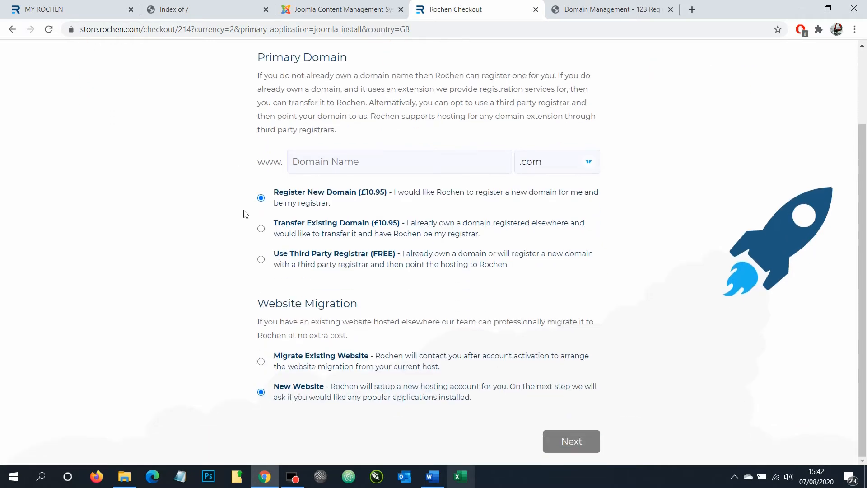
{"action": "left_click", "coordinate": [323, 161]}
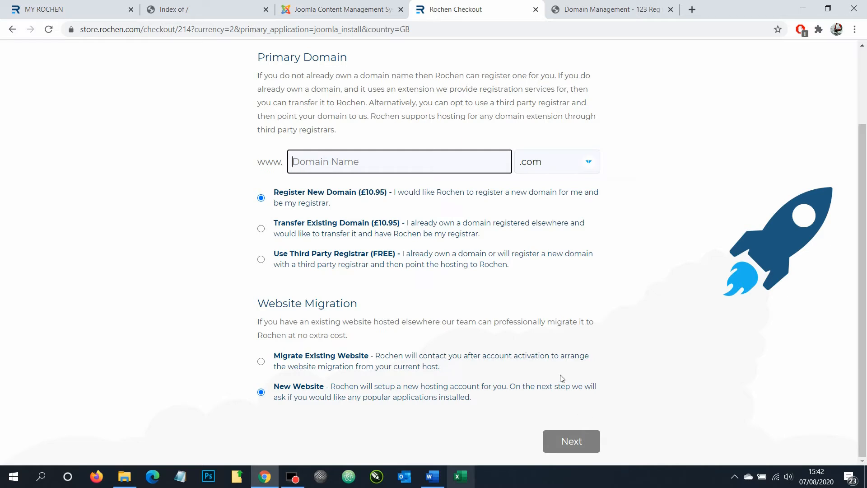
{"action": "left_click", "coordinate": [535, 10]}
{"action": "left_click", "coordinate": [71, 9]}
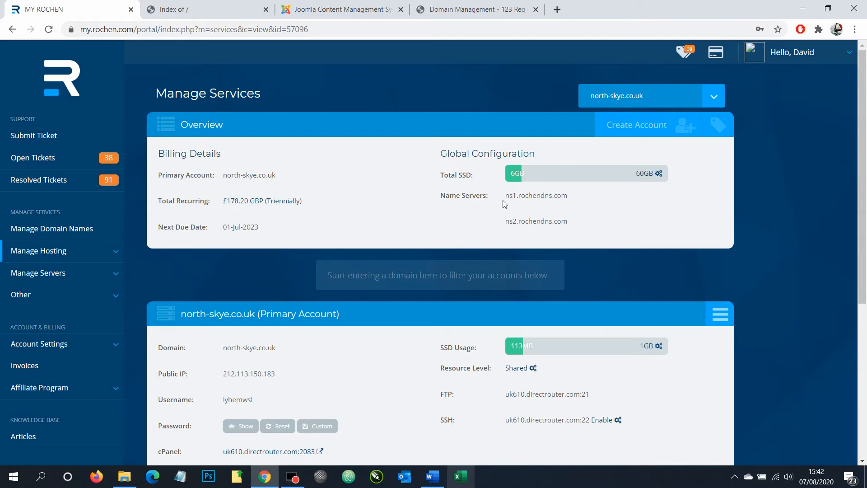
{"action": "mouse_move", "coordinate": [439, 194]}
{"action": "left_mouse_down"}
{"action": "mouse_move", "coordinate": [532, 210]}
{"action": "mouse_move", "coordinate": [441, 200]}
{"action": "left_mouse_up"}
{"action": "left_click", "coordinate": [563, 209]}
{"action": "left_click", "coordinate": [517, 199]}
Compare north-skye.co.uk's 123 Reg nameservers with ns1/ns2.rochendns.com listed in My Rochen
{"action": "left_click", "coordinate": [440, 14]}
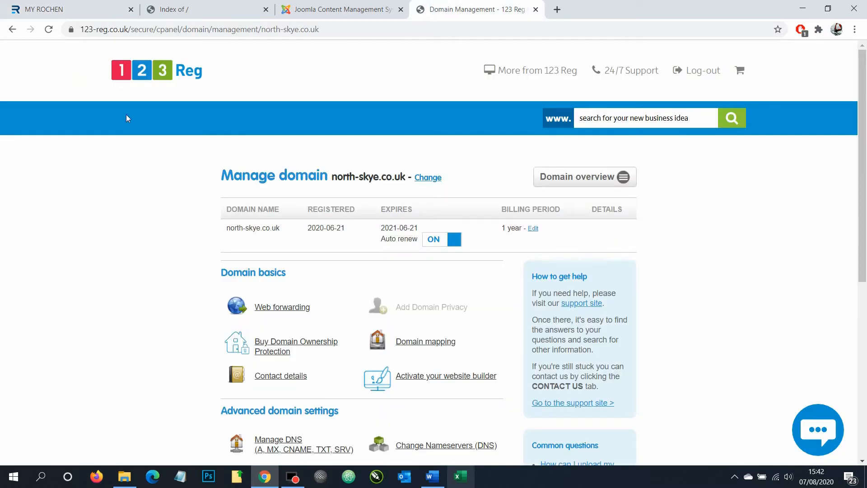
{"action": "scroll", "coordinate": [457, 148], "scroll_direction": "down", "scroll_amount": 2}
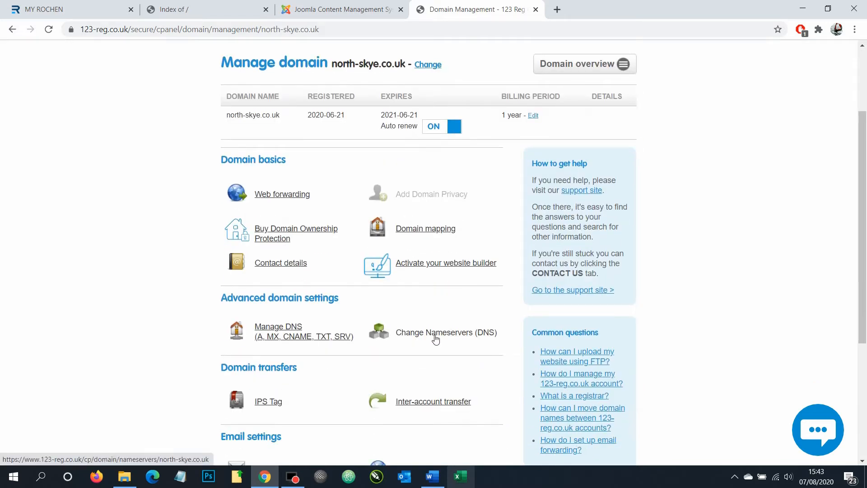
{"action": "left_click", "coordinate": [460, 336]}
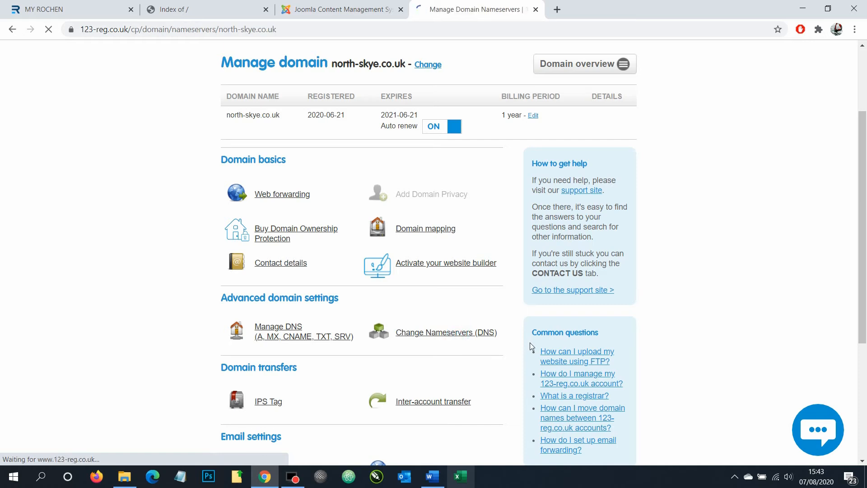
{"action": "scroll", "coordinate": [370, 297], "scroll_direction": "down", "scroll_amount": 1}
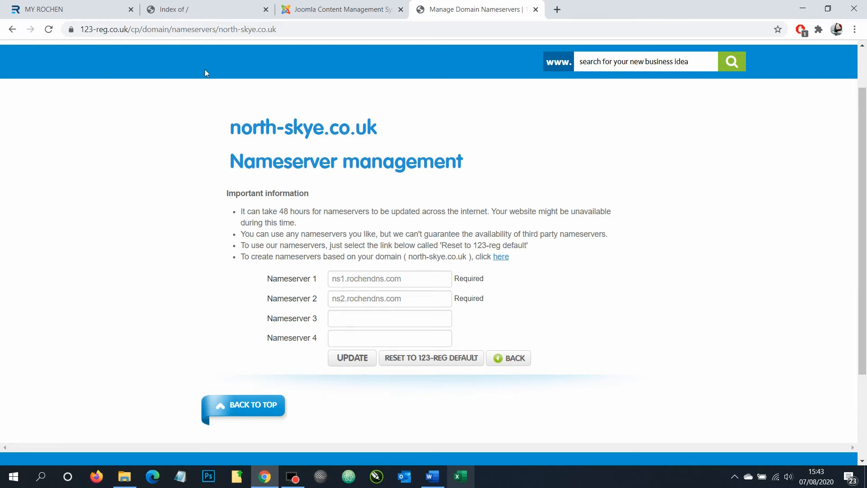
{"action": "left_click", "coordinate": [81, 9]}
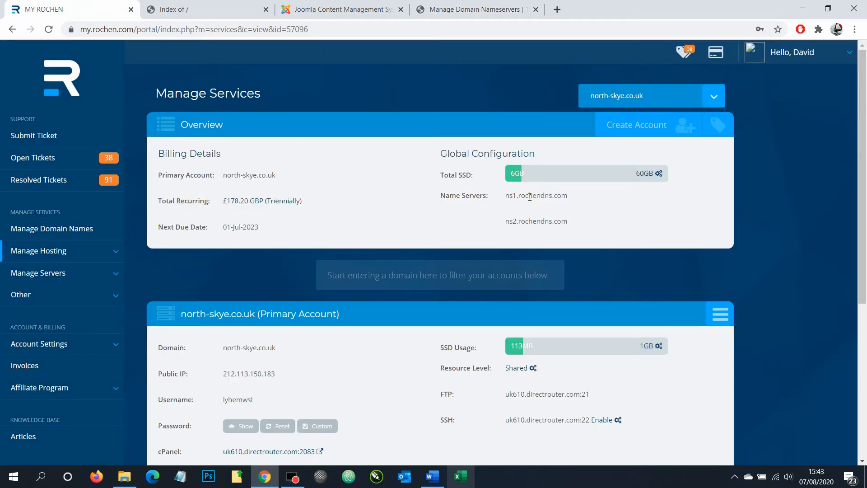
{"action": "left_click", "coordinate": [478, 10]}
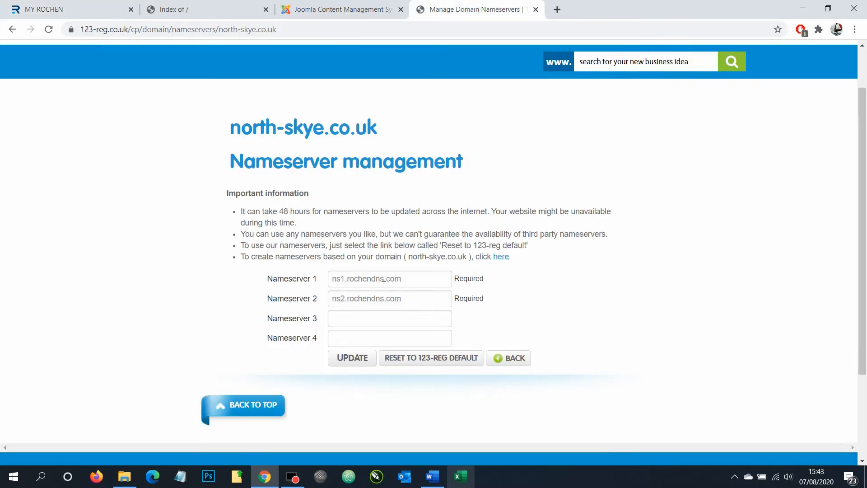
Highlight the 48-hour propagation time, then go back to the Manage domain page
{"action": "left_click_drag", "start_coordinate": [277, 212], "coordinate": [311, 212]}
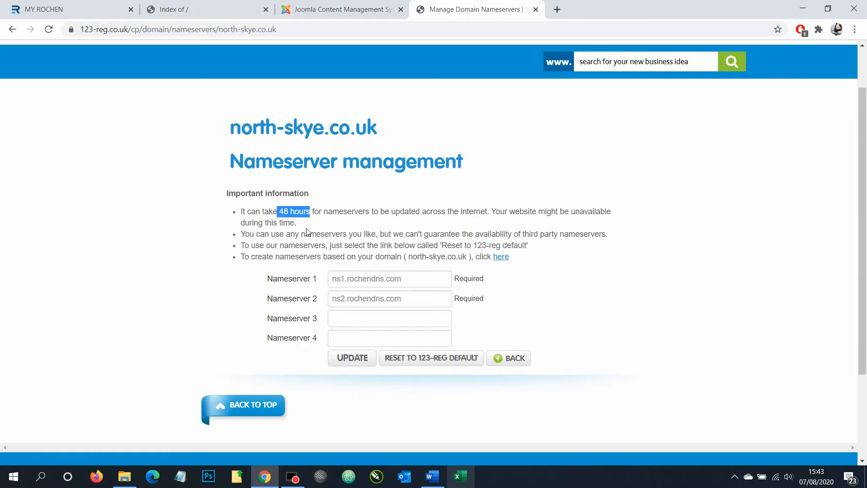
{"action": "left_click", "coordinate": [296, 212]}
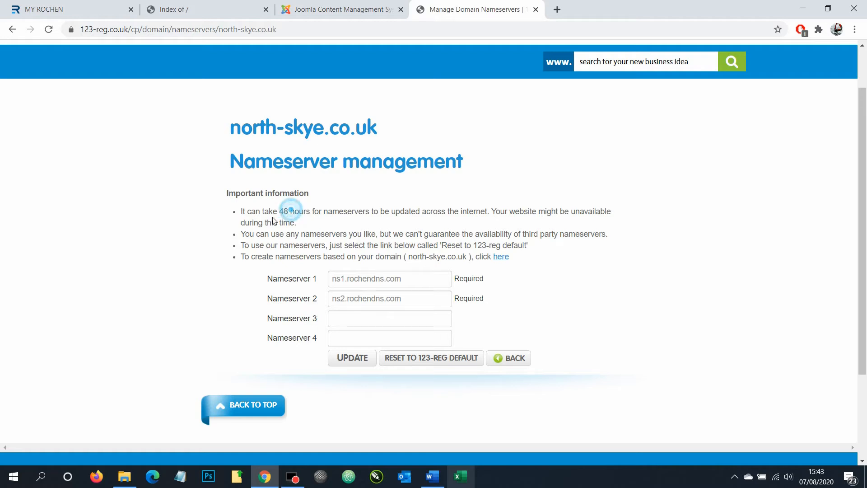
{"action": "left_click_drag", "start_coordinate": [274, 217], "coordinate": [314, 216]}
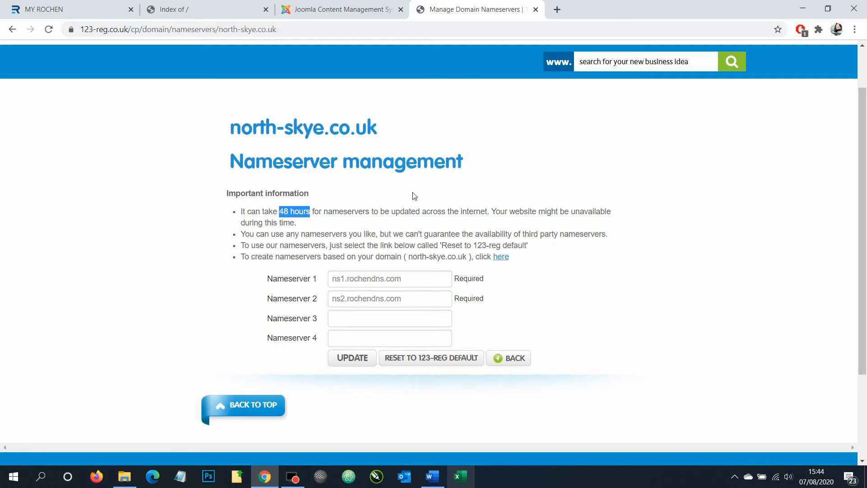
{"action": "left_click", "coordinate": [522, 360]}
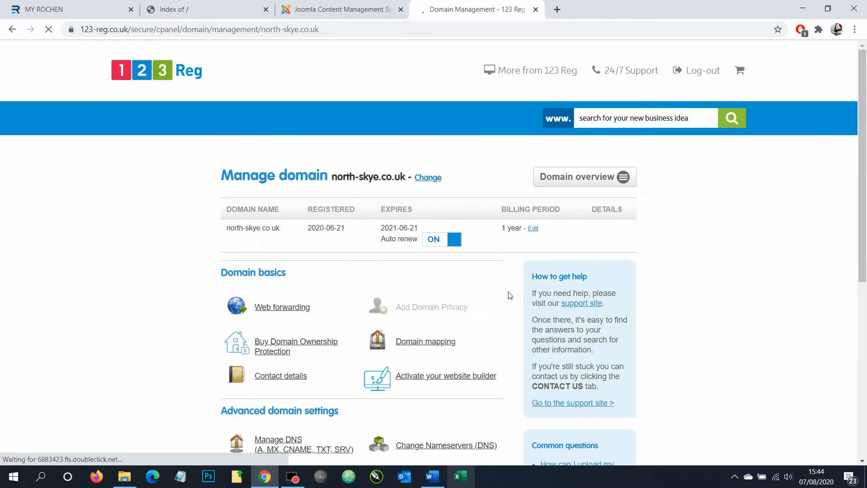
{"action": "left_click", "coordinate": [536, 9]}
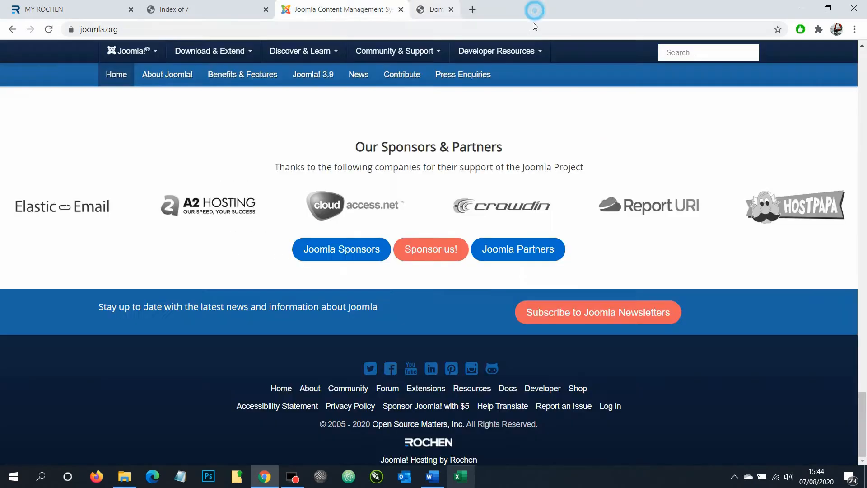
{"action": "left_click", "coordinate": [439, 480]}
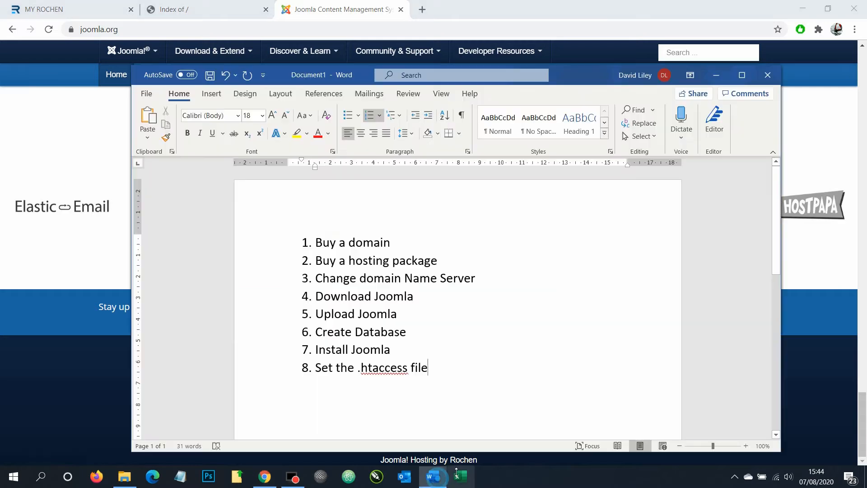
{"action": "triple_click", "coordinate": [321, 244]}
{"action": "left_click_drag", "start_coordinate": [319, 266], "coordinate": [438, 267]}
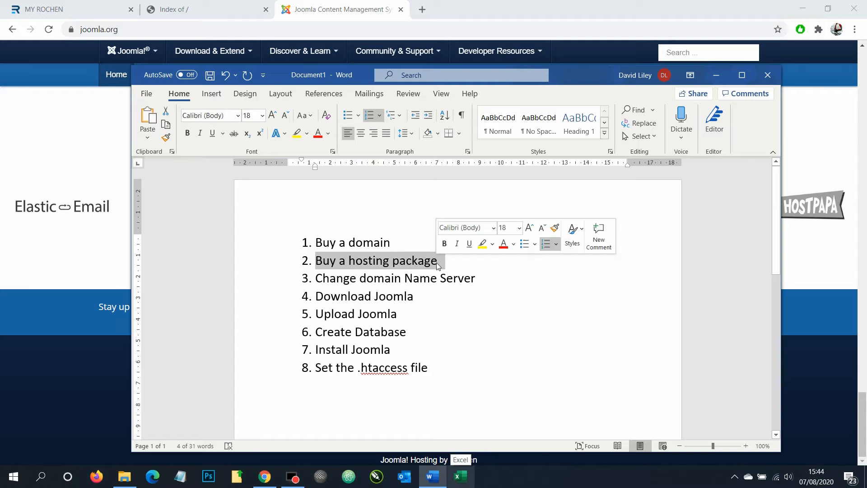
{"action": "left_click_drag", "start_coordinate": [323, 283], "coordinate": [480, 278]}
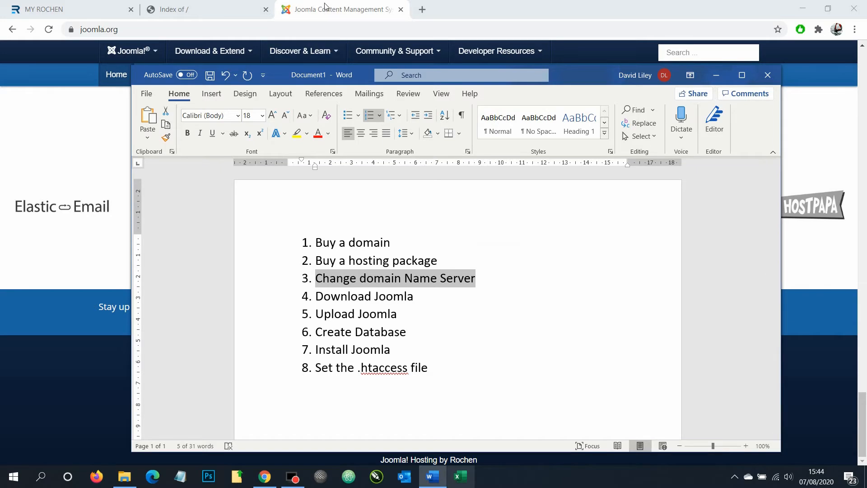
{"action": "key", "text": "alt+Tab"}
{"action": "scroll", "coordinate": [413, 253], "scroll_direction": "up", "scroll_amount": 10}
{"action": "scroll", "coordinate": [415, 277], "scroll_direction": "up", "scroll_amount": 15}
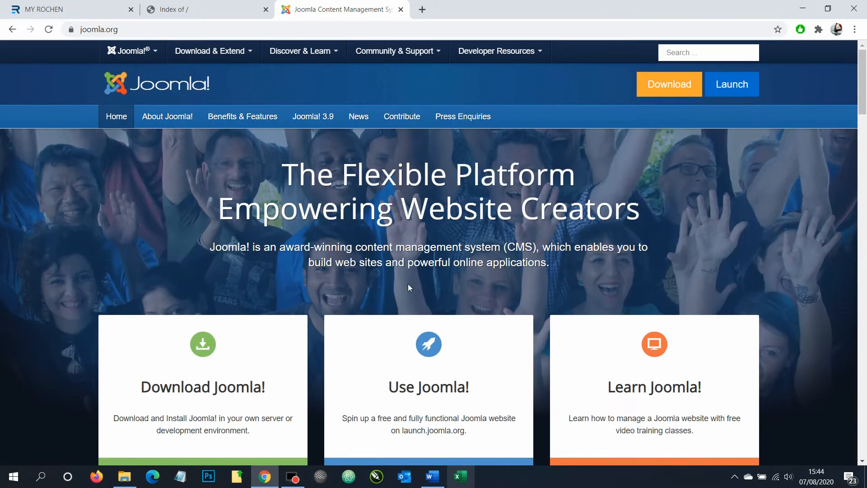
Go from the joomla.org home page to the Downloads page offering Joomla! 3.9.20
{"action": "scroll", "coordinate": [408, 284], "scroll_direction": "down", "scroll_amount": 1}
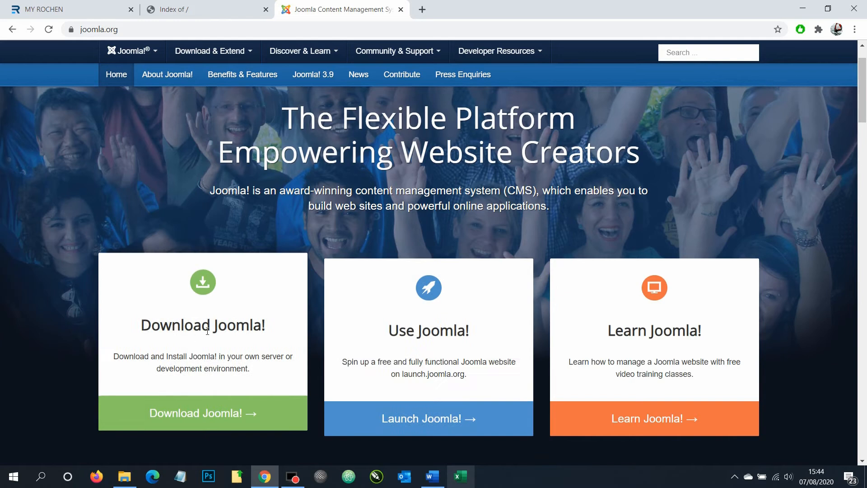
{"action": "left_click", "coordinate": [189, 414]}
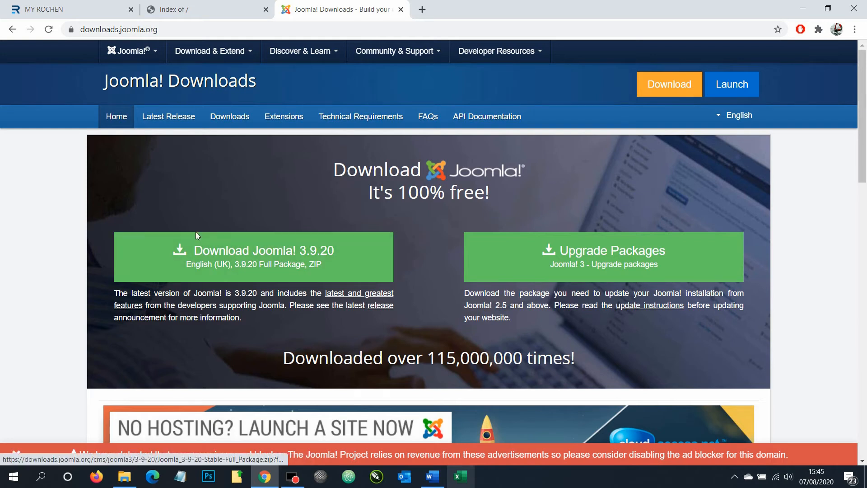
Download the 13.3 MB Joomla 3.9.20 full package zip and close the Downloads tab
{"action": "right_click", "coordinate": [226, 262]}
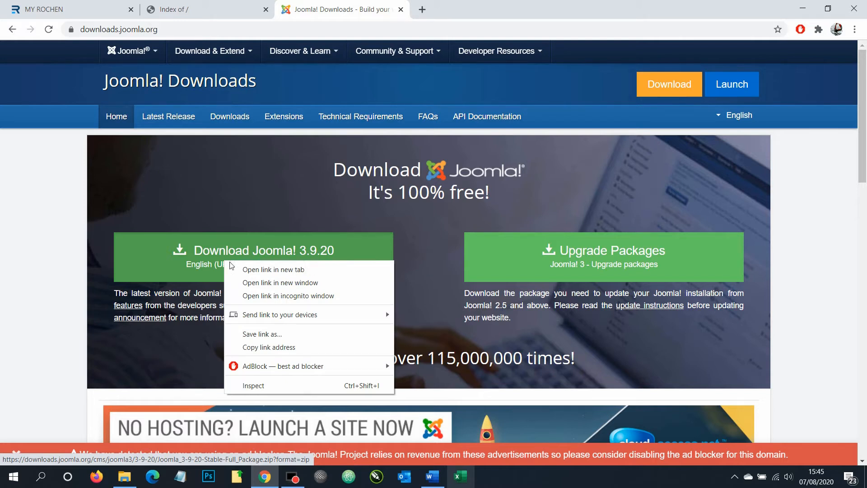
{"action": "left_click", "coordinate": [216, 266]}
{"action": "left_click", "coordinate": [223, 267]}
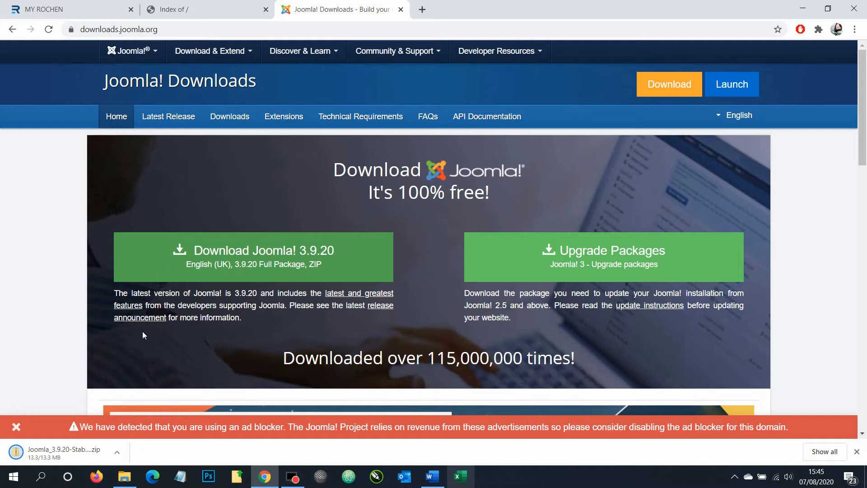
{"action": "left_click", "coordinate": [401, 10]}
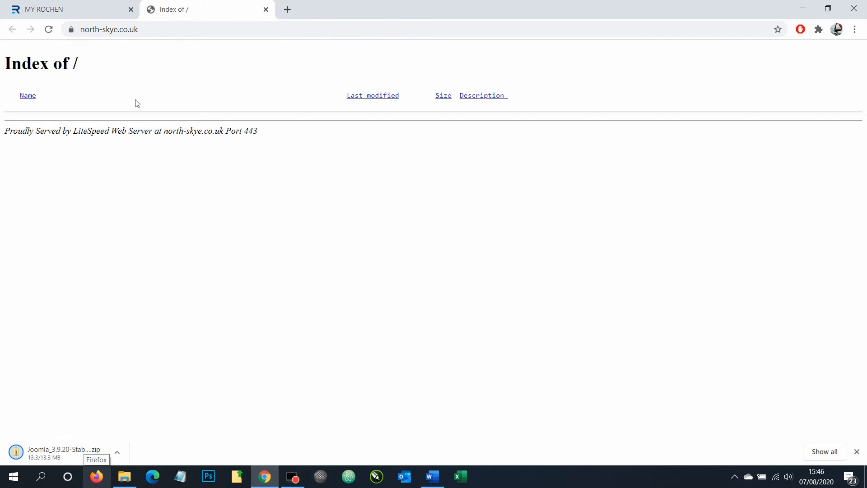
{"action": "left_click", "coordinate": [143, 32]}
{"action": "left_click", "coordinate": [49, 30]}
{"action": "left_click", "coordinate": [117, 453]}
{"action": "left_click", "coordinate": [142, 414]}
{"action": "left_click", "coordinate": [68, 456]}
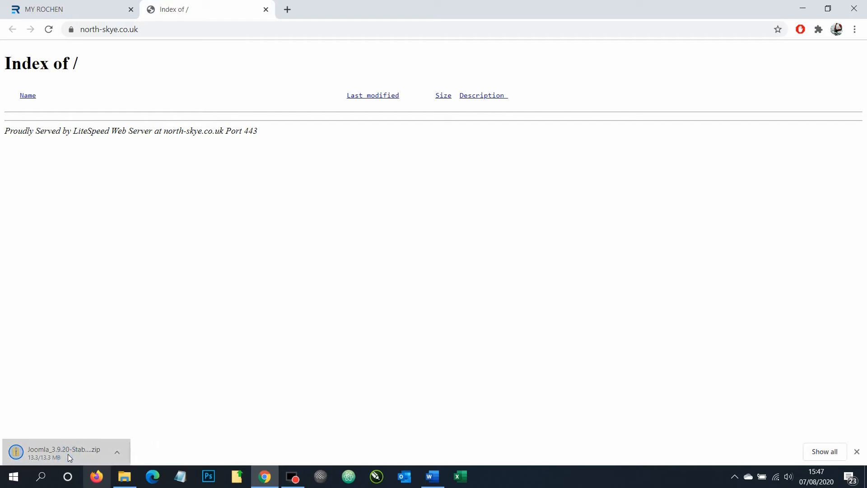
{"action": "left_click", "coordinate": [125, 453]}
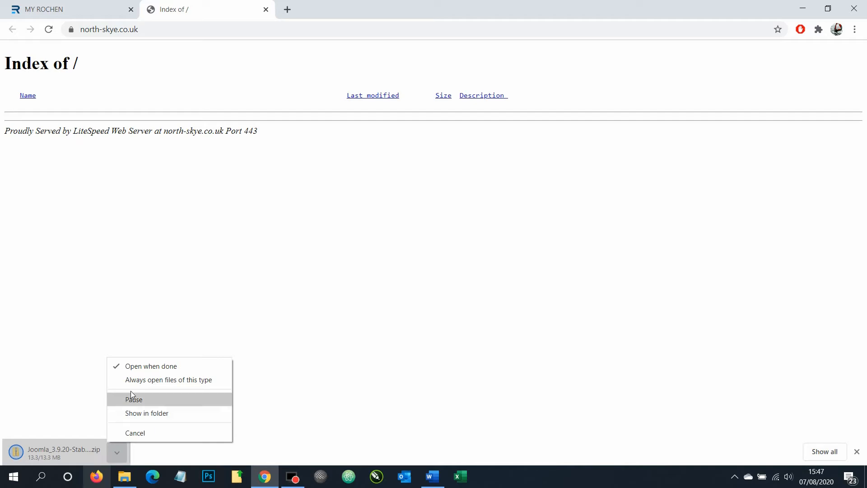
{"action": "left_click", "coordinate": [130, 414]}
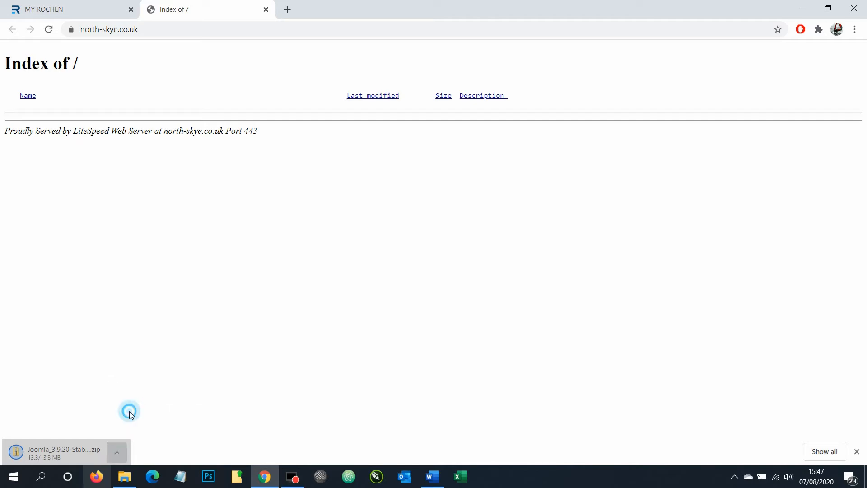
{"action": "left_click", "coordinate": [184, 455]}
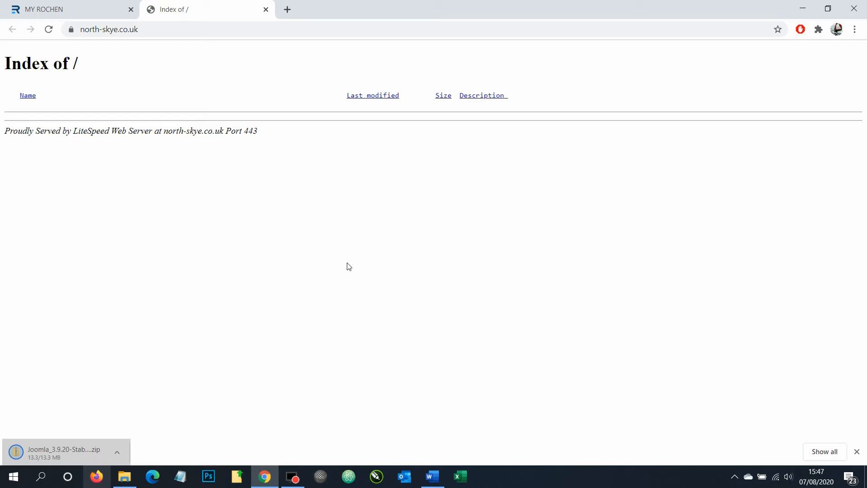
Copy the Joomla_3.9.20-Stable-Full_Package zip from the Downloads folder
{"action": "key", "text": "super+e"}
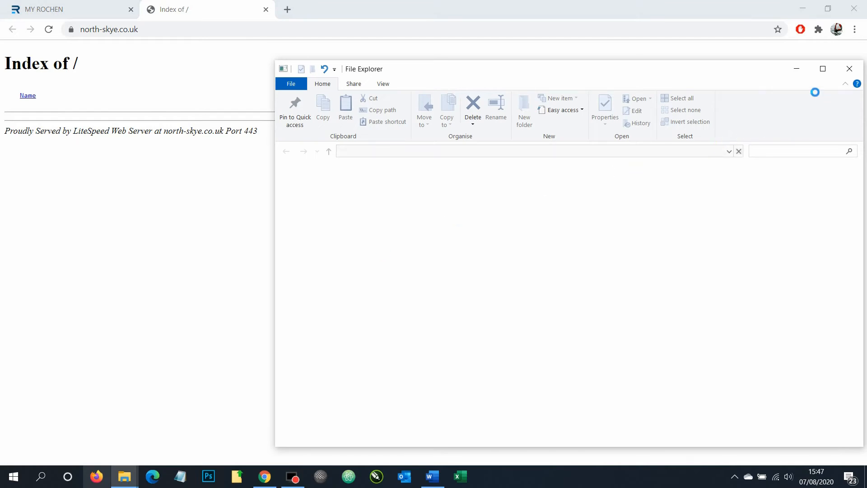
{"action": "left_click_drag", "start_coordinate": [776, 76], "coordinate": [637, 80]}
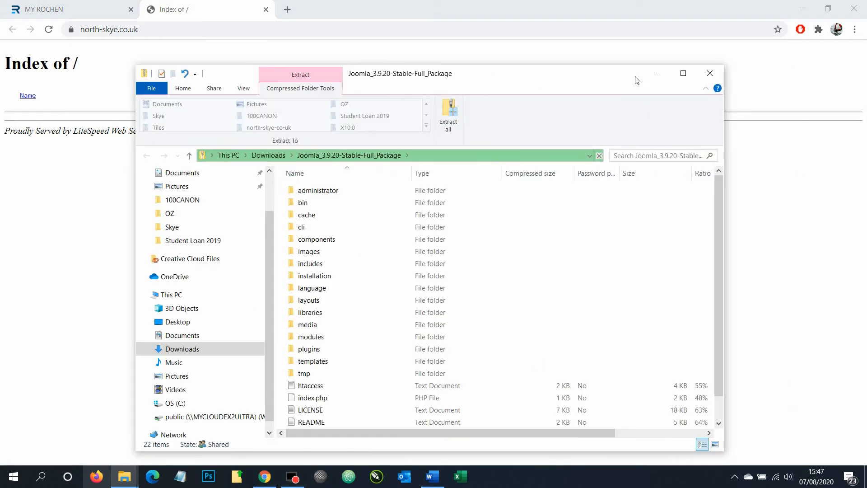
{"action": "left_click", "coordinate": [269, 155]}
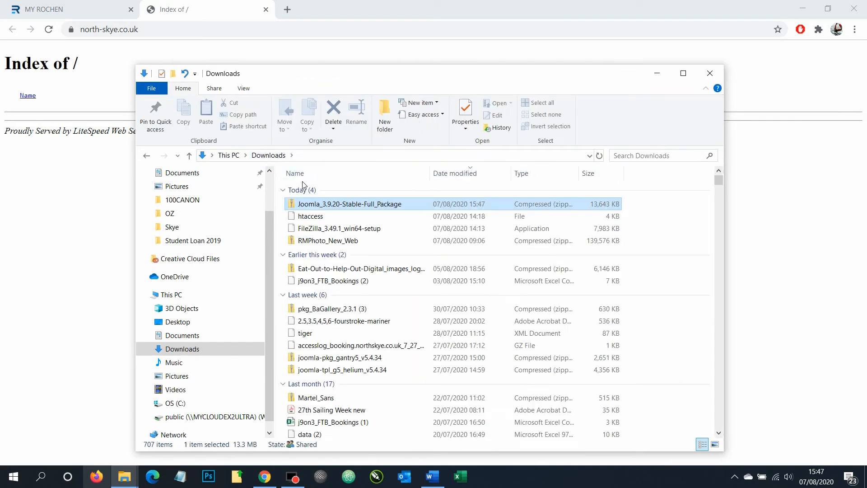
{"action": "right_click", "coordinate": [352, 206]}
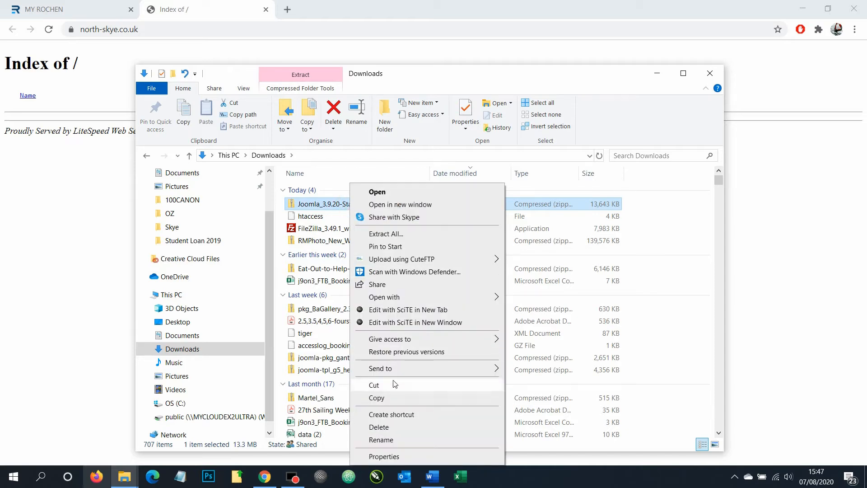
{"action": "left_click", "coordinate": [391, 397]}
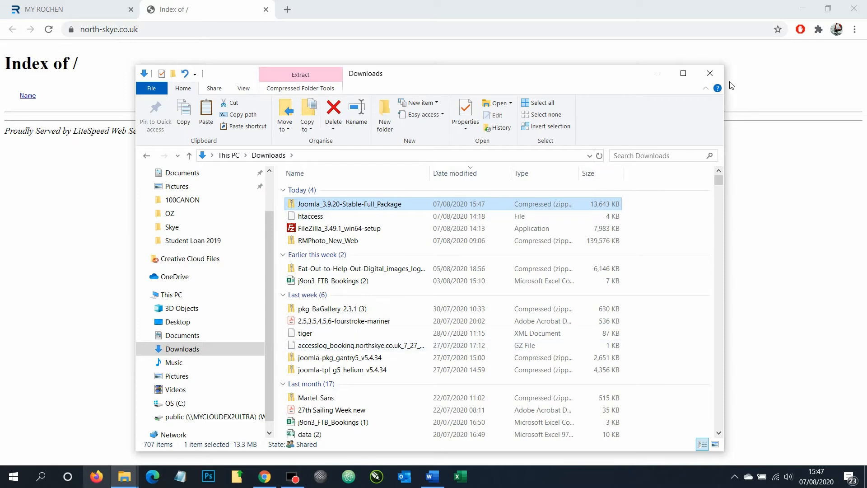
Paste the Joomla zip into the north-skye-co-uk folder and return to Chrome
{"action": "left_click", "coordinate": [710, 73]}
{"action": "left_click", "coordinate": [138, 483]}
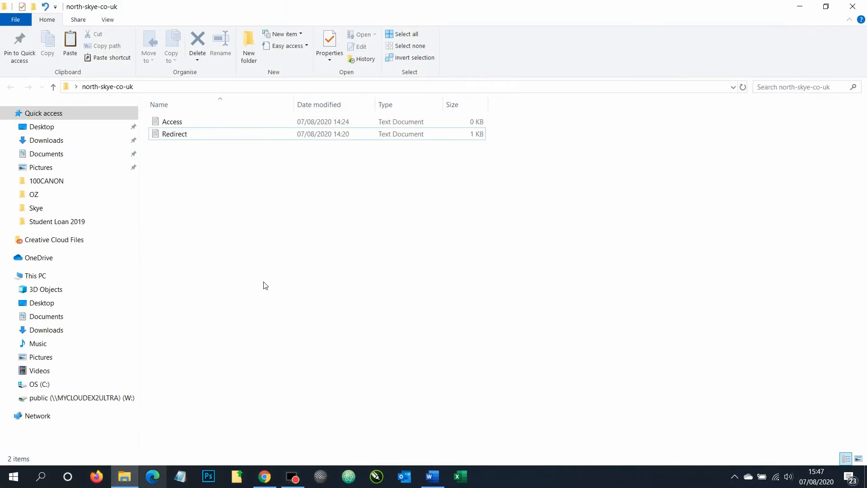
{"action": "right_click", "coordinate": [250, 265]}
{"action": "left_click", "coordinate": [285, 344]}
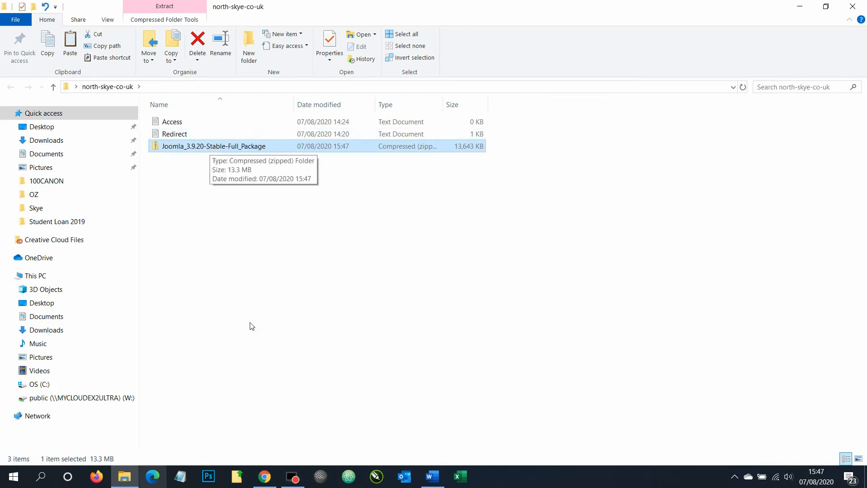
{"action": "left_click", "coordinate": [265, 476]}
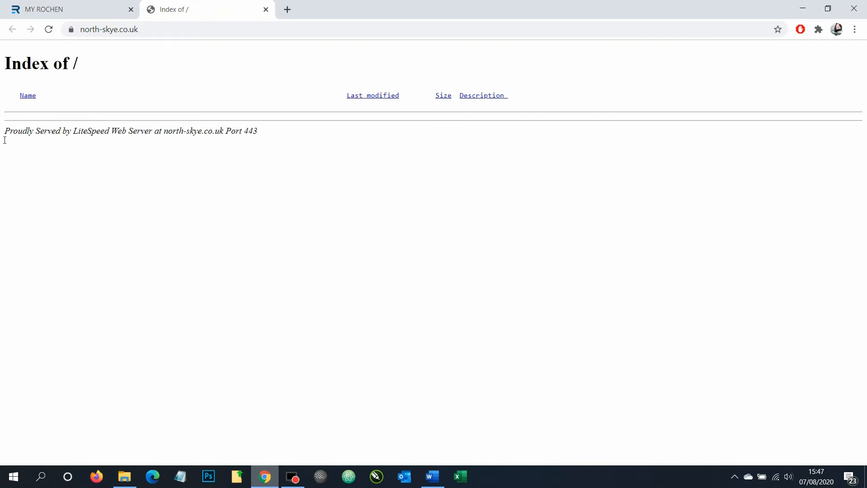
Launch cPanel for the north-skye.co.uk primary account from My Rochen's Manage Services page
{"action": "left_click", "coordinate": [75, 9]}
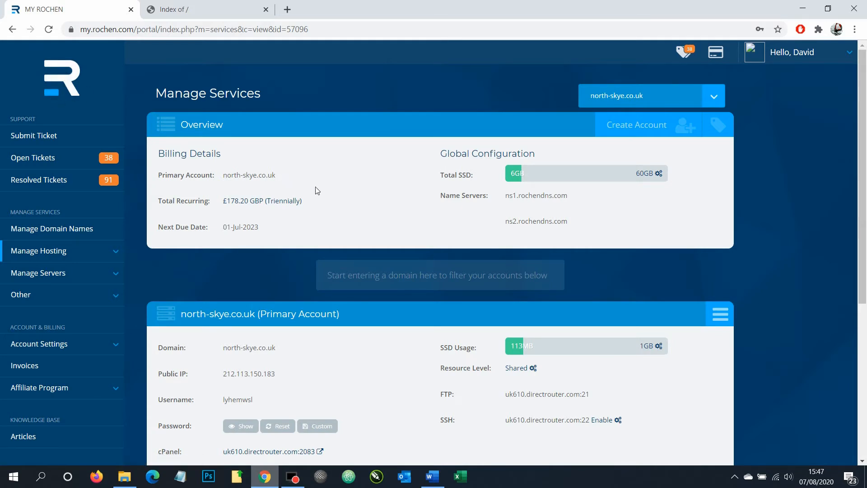
{"action": "left_click", "coordinate": [183, 315]}
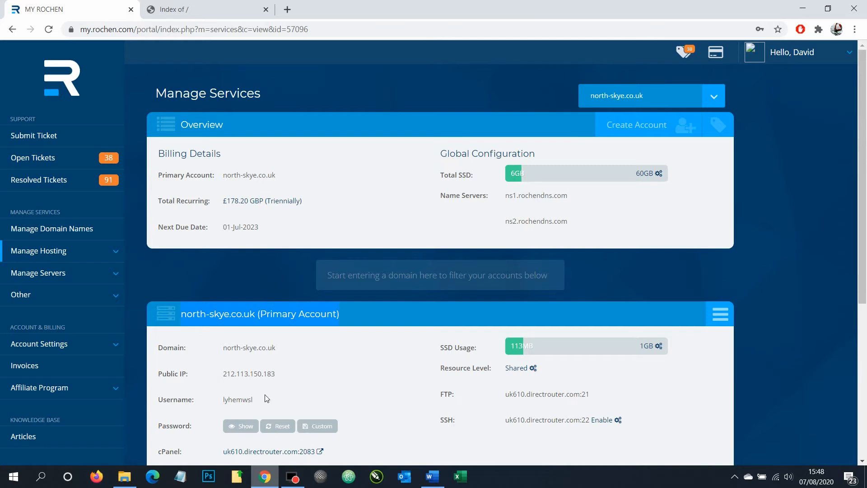
{"action": "left_click", "coordinate": [266, 452]}
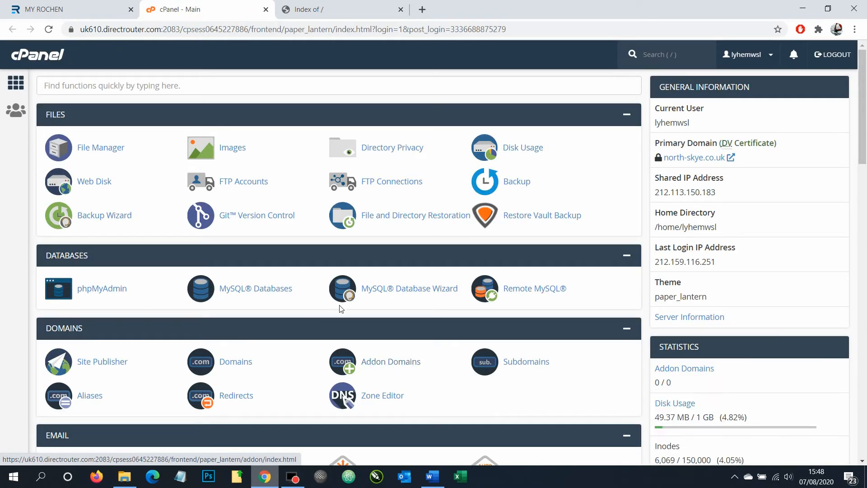
Upload Joomla_3.9.20-Stable-Full_Package.zip into public_html by dragging it from Explorer into File Manager
{"action": "left_click", "coordinate": [105, 152]}
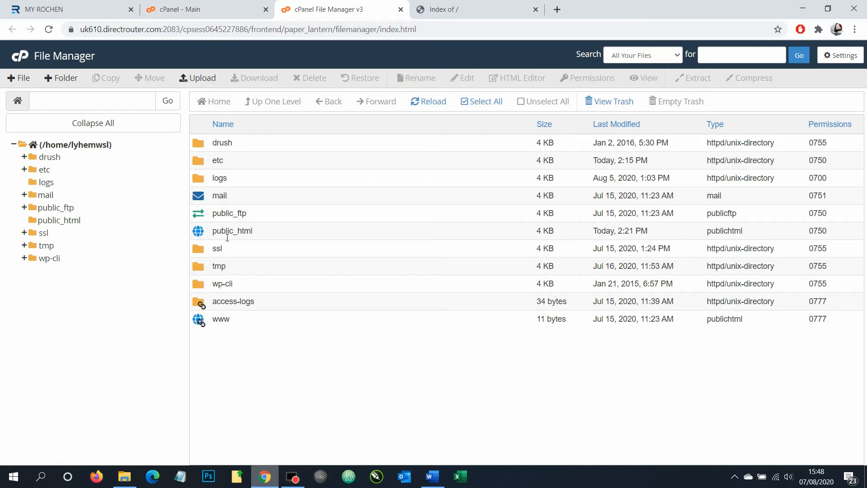
{"action": "double_click", "coordinate": [199, 234]}
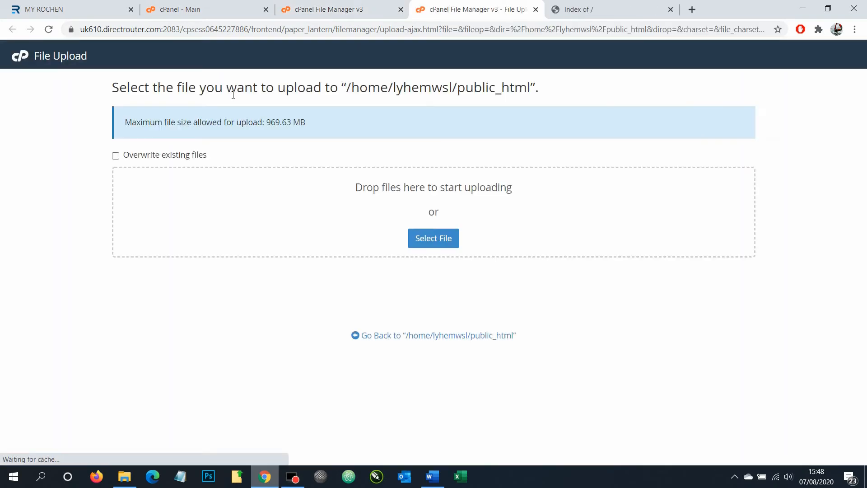
{"action": "left_click", "coordinate": [123, 478]}
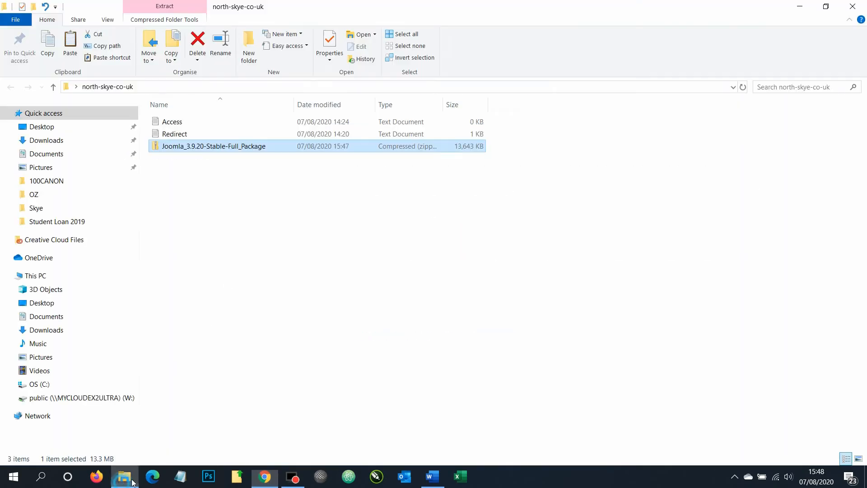
{"action": "left_click_drag", "start_coordinate": [180, 155], "coordinate": [253, 227]}
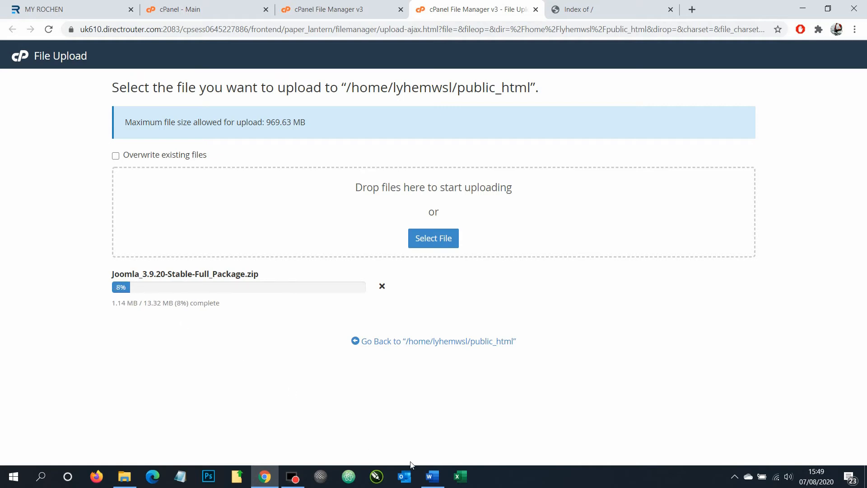
Review the Download Joomla and Upload Joomla checklist steps in Word, then minimise Word
{"action": "left_click", "coordinate": [432, 477]}
{"action": "left_click", "coordinate": [464, 304]}
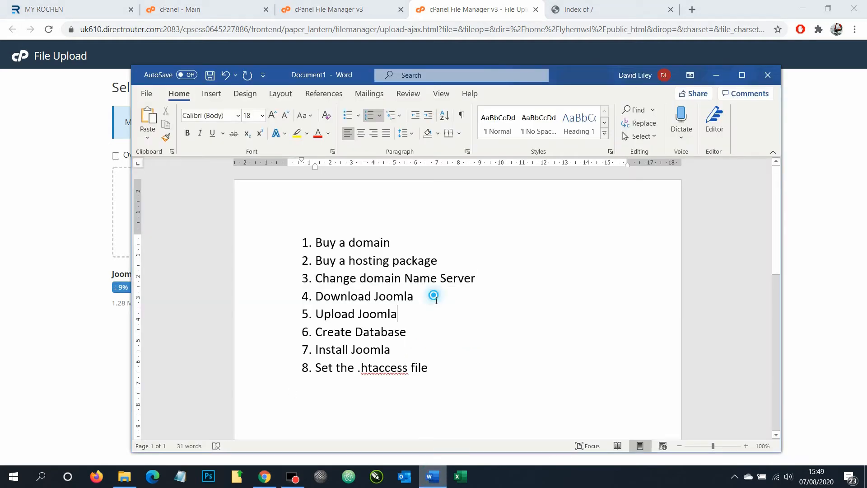
{"action": "left_click_drag", "start_coordinate": [429, 296], "coordinate": [328, 302]}
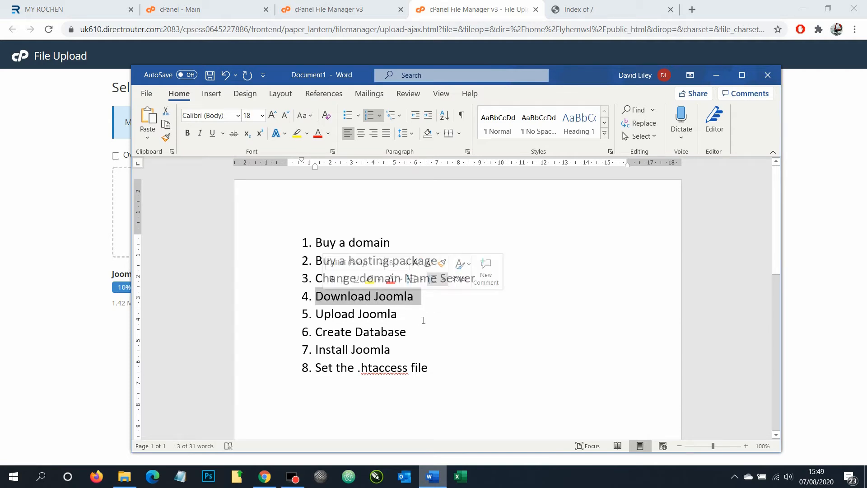
{"action": "left_click", "coordinate": [409, 316]}
{"action": "left_click_drag", "start_coordinate": [407, 316], "coordinate": [332, 318]}
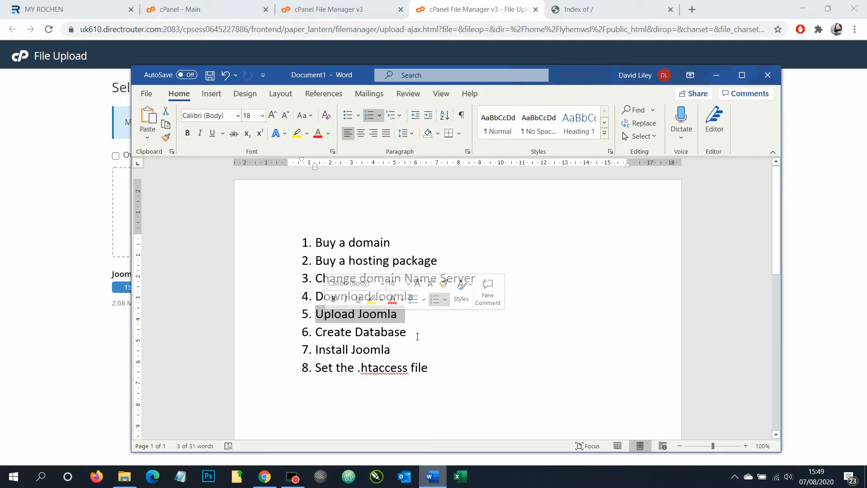
{"action": "left_click", "coordinate": [716, 75]}
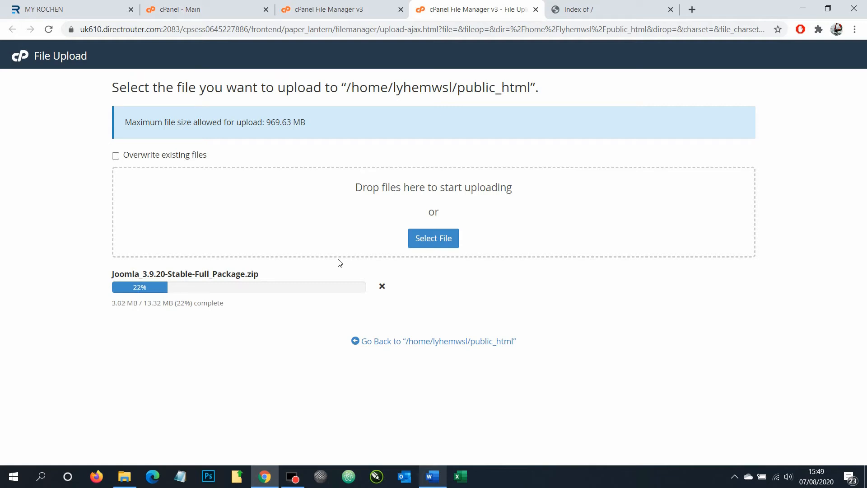
Open cPanel's MySQL Databases page and copy 'north-skye' from the site's web address
{"action": "left_click", "coordinate": [208, 10]}
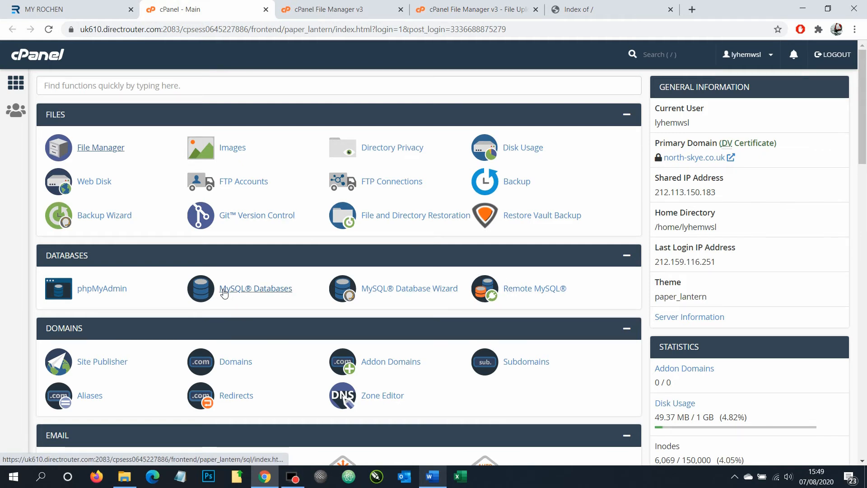
{"action": "left_click", "coordinate": [270, 293]}
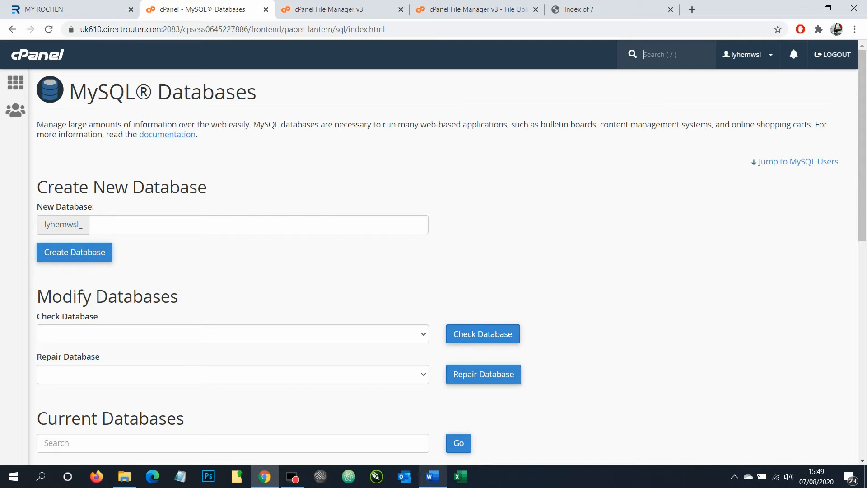
{"action": "left_click", "coordinate": [591, 8]}
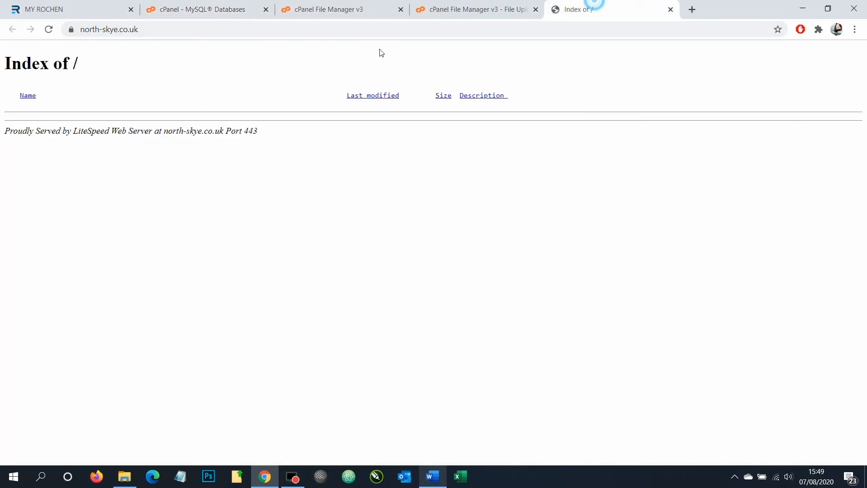
{"action": "left_click", "coordinate": [81, 30]}
{"action": "left_click", "coordinate": [88, 30]}
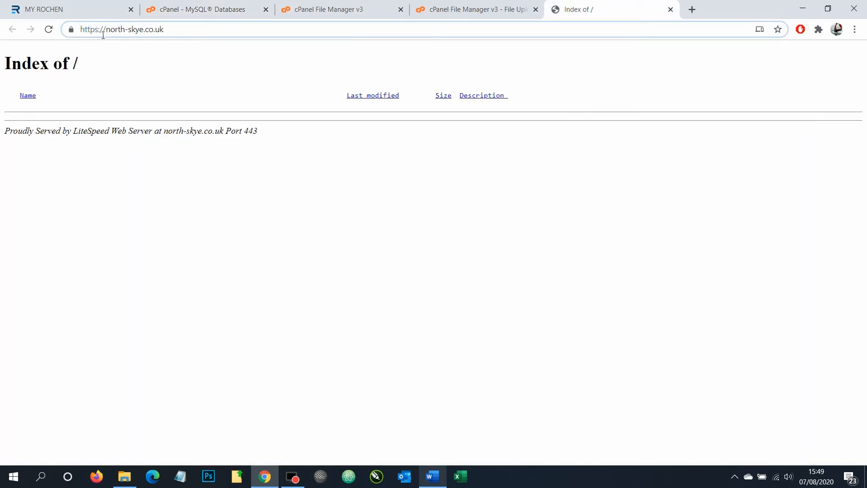
{"action": "left_click_drag", "start_coordinate": [107, 30], "coordinate": [145, 36]}
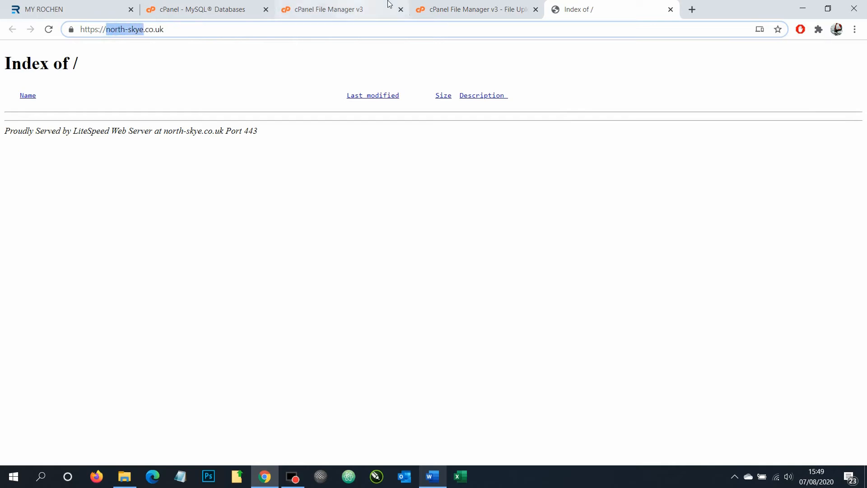
Create the database north-skye and select the resulting name lyhemwsl_north-skye
{"action": "left_click", "coordinate": [221, 9]}
{"action": "left_click", "coordinate": [132, 222]}
{"action": "key", "text": "ctrl+v"}
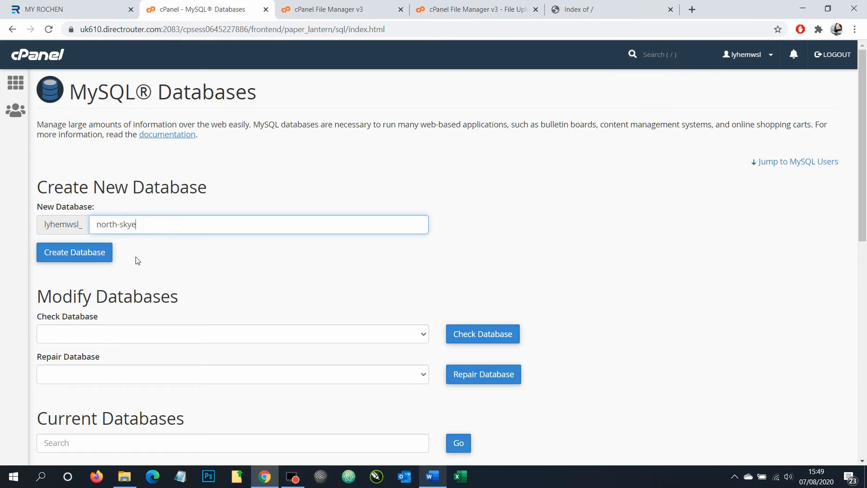
{"action": "left_click", "coordinate": [96, 260]}
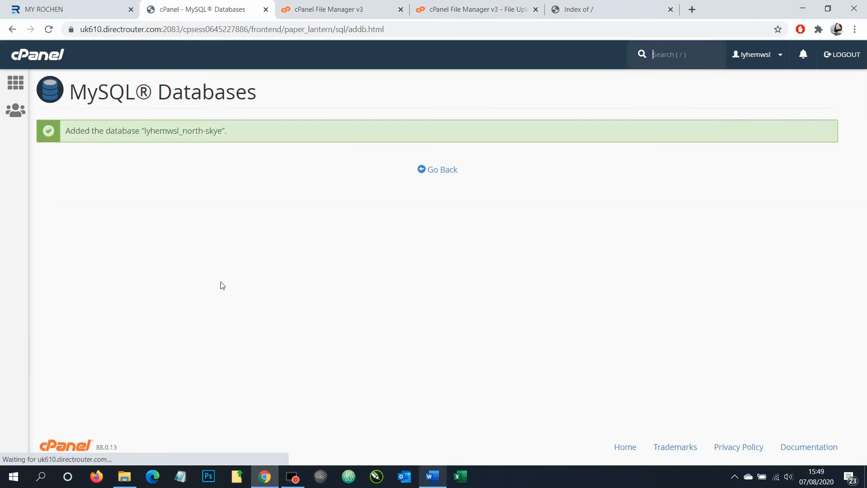
{"action": "left_click_drag", "start_coordinate": [145, 135], "coordinate": [227, 138]}
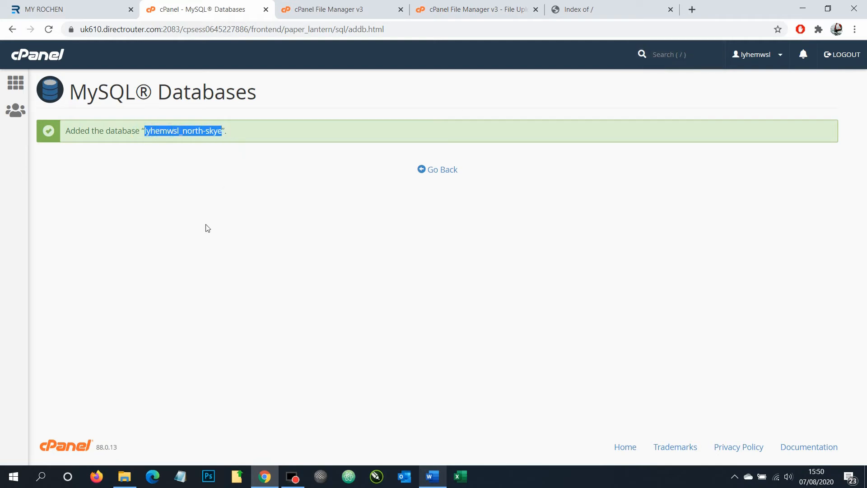
{"action": "left_click", "coordinate": [126, 482]}
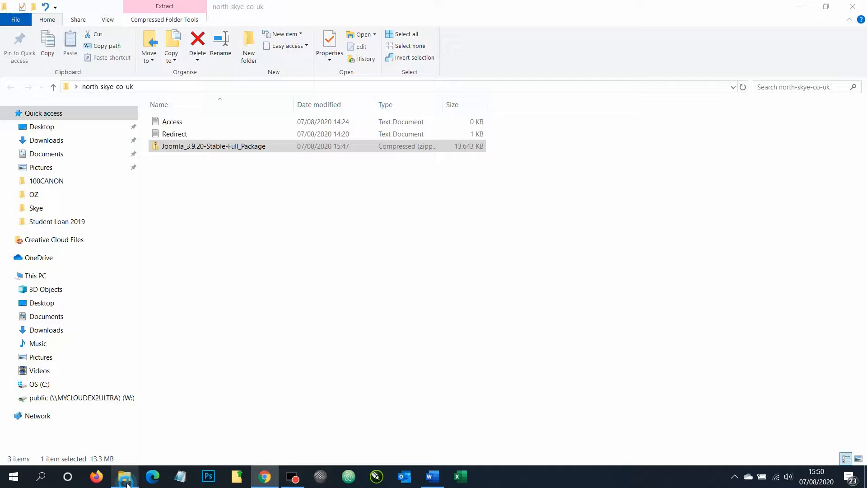
{"action": "double_click", "coordinate": [171, 121]}
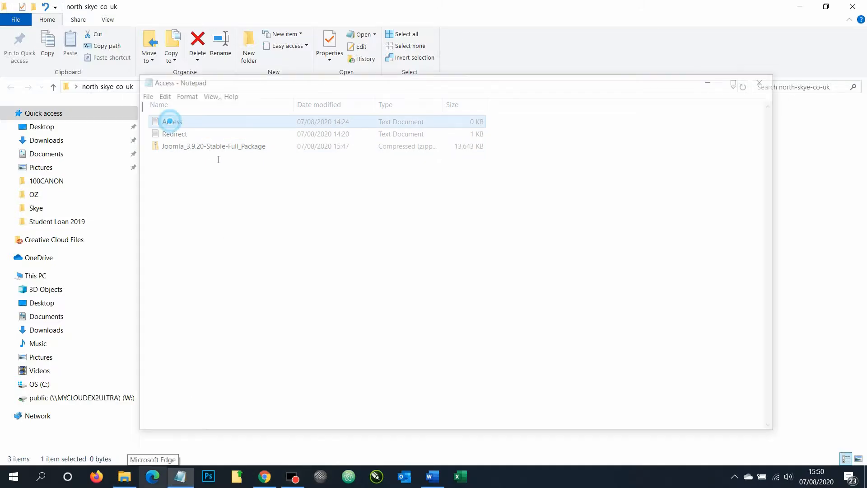
{"action": "key", "text": "ctrl+v"}
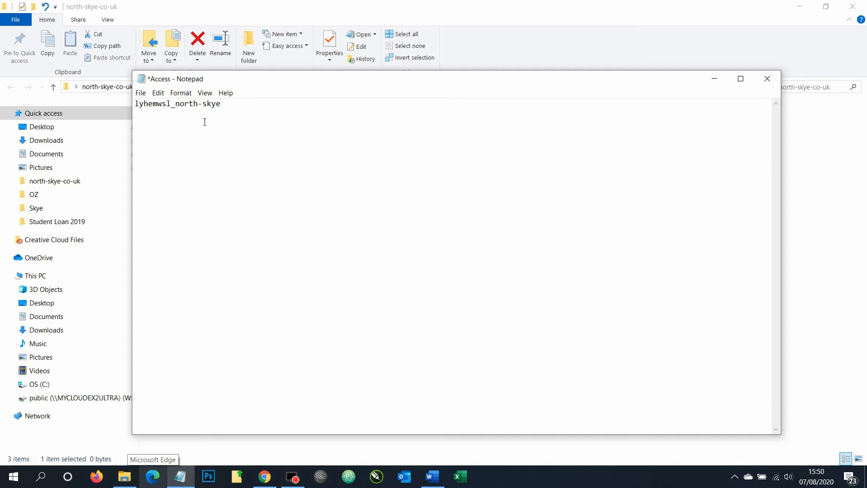
{"action": "key", "text": "ctrl+s"}
{"action": "left_click", "coordinate": [714, 79]}
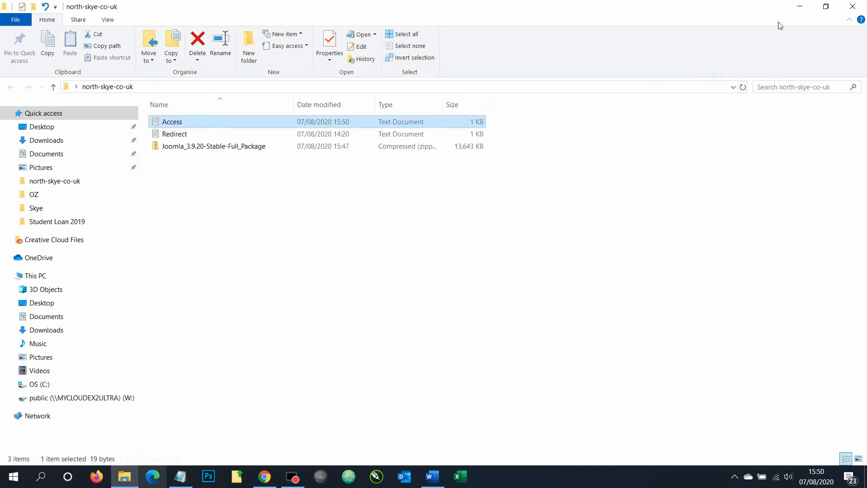
{"action": "left_click", "coordinate": [265, 476]}
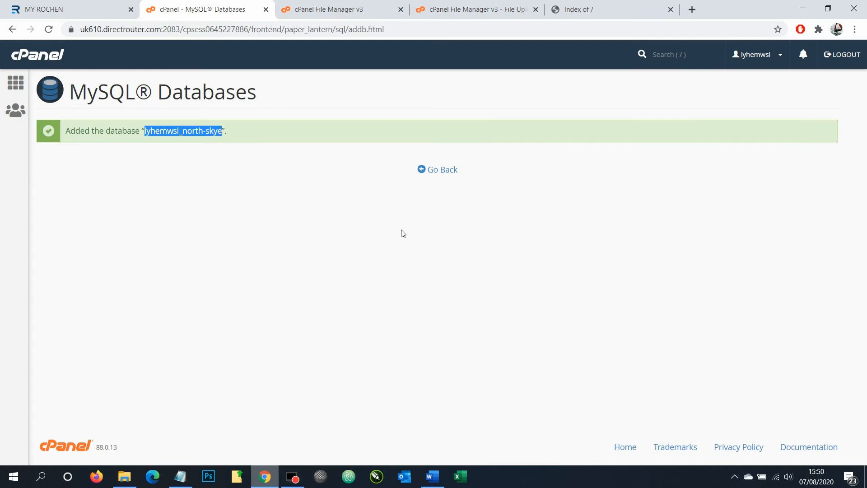
Return to MySQL Databases and scroll past Current Databases to the Add New User form
{"action": "left_click", "coordinate": [447, 173]}
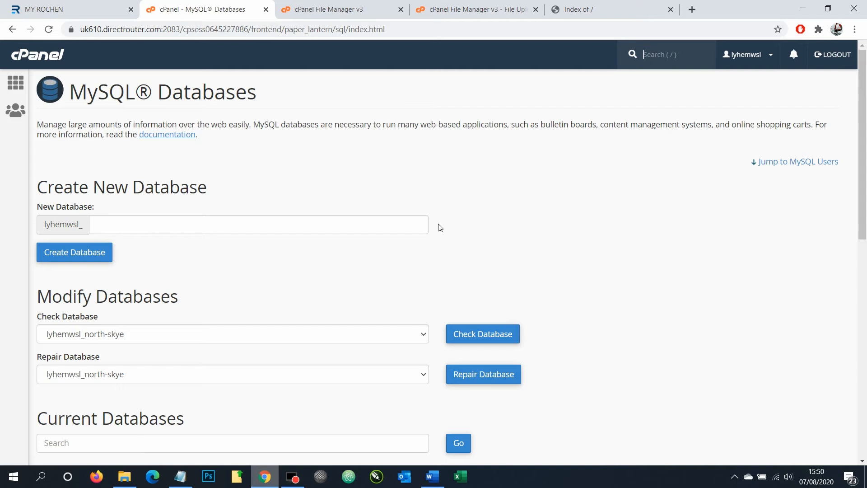
{"action": "scroll", "coordinate": [425, 235], "scroll_direction": "down", "scroll_amount": 2}
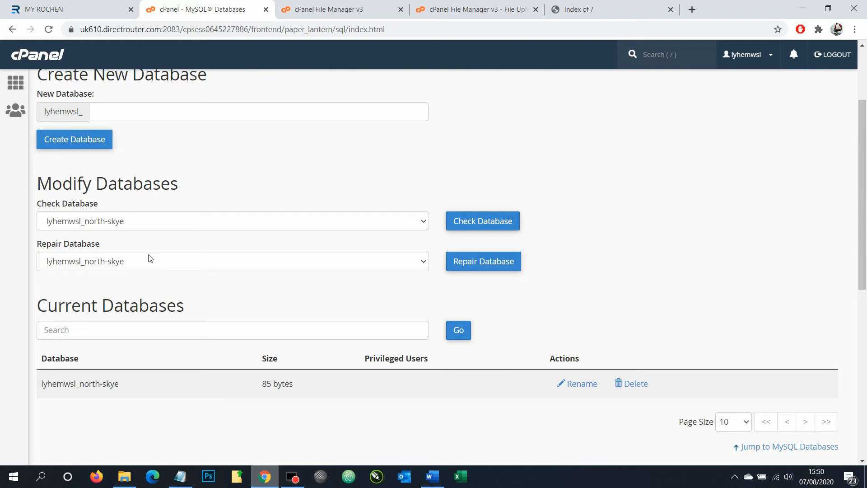
{"action": "scroll", "coordinate": [145, 251], "scroll_direction": "up", "scroll_amount": 2}
{"action": "scroll", "coordinate": [137, 245], "scroll_direction": "down", "scroll_amount": 1}
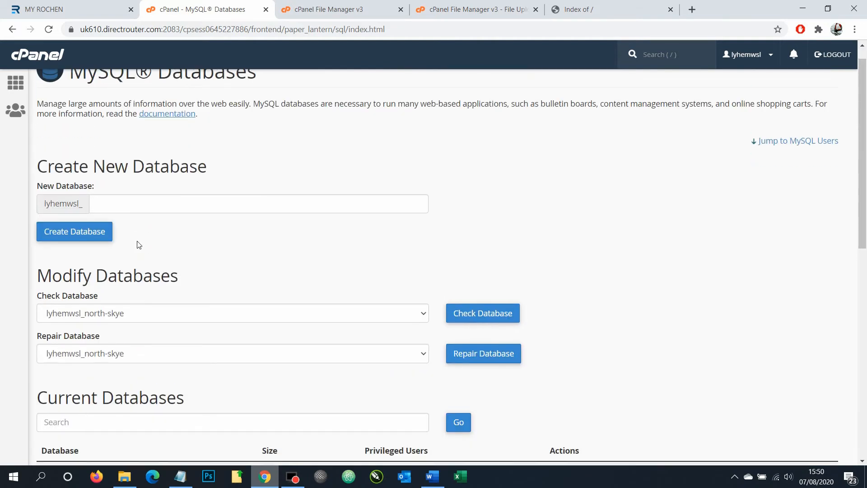
{"action": "scroll", "coordinate": [243, 217], "scroll_direction": "down", "scroll_amount": 7}
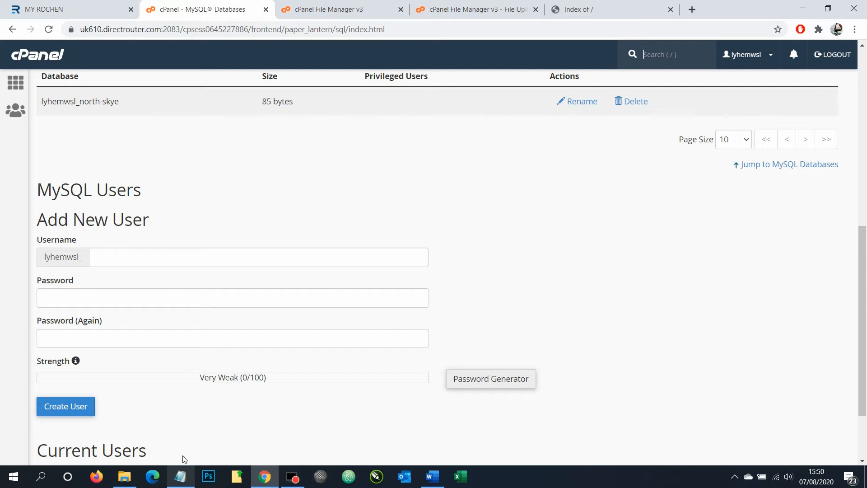
Enter north-skye, copied from the Access notes, as the new MySQL username
{"action": "left_click", "coordinate": [180, 476]}
{"action": "left_click_drag", "start_coordinate": [232, 111], "coordinate": [180, 111]}
{"action": "key", "text": "ctrl+c"}
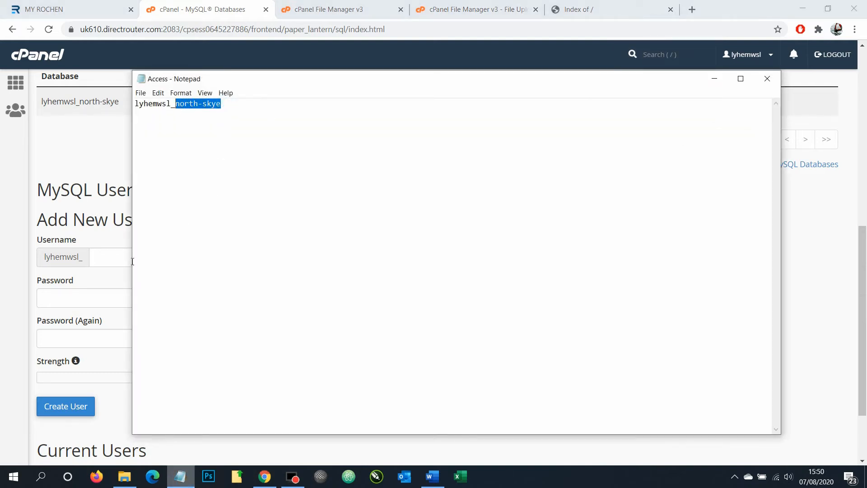
{"action": "left_click", "coordinate": [99, 259]}
{"action": "key", "text": "ctrl+v"}
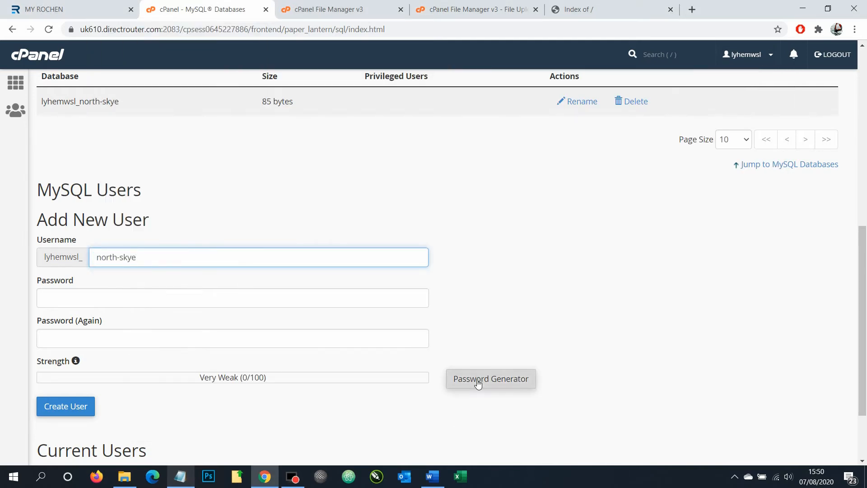
Generate a Very Strong password and save a copy of it in the Access notes
{"action": "left_click", "coordinate": [493, 383]}
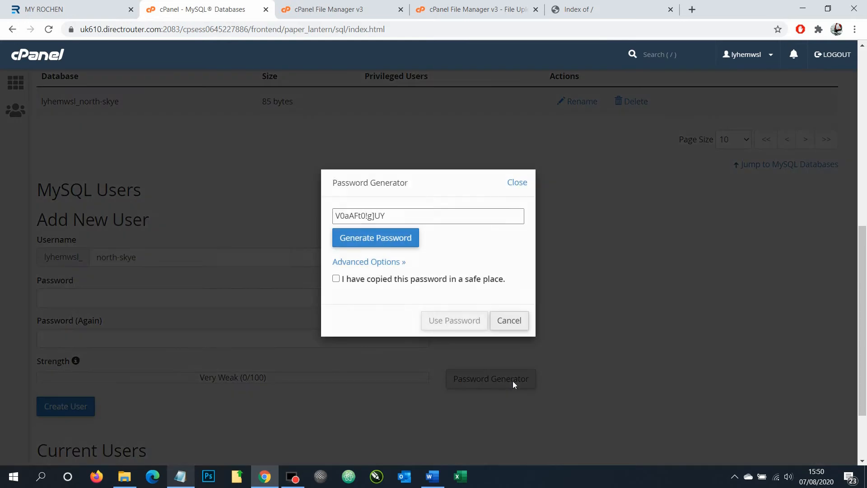
{"action": "left_click_drag", "start_coordinate": [387, 216], "coordinate": [329, 221]}
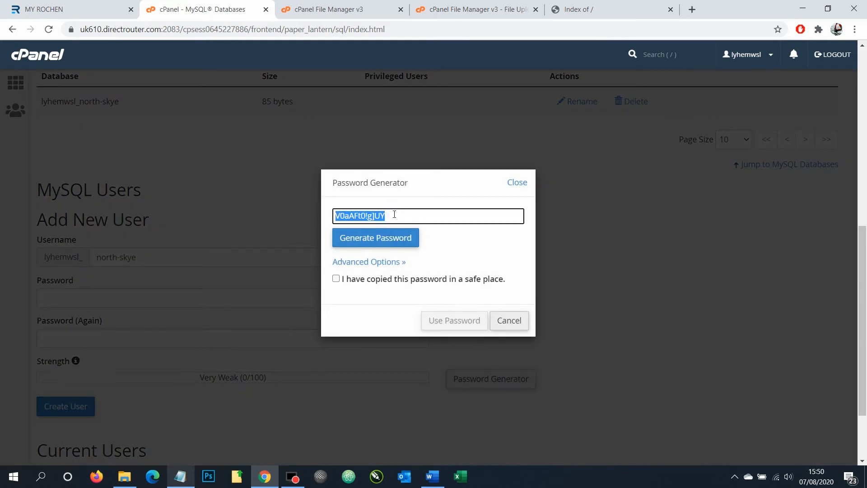
{"action": "right_click", "coordinate": [383, 214]}
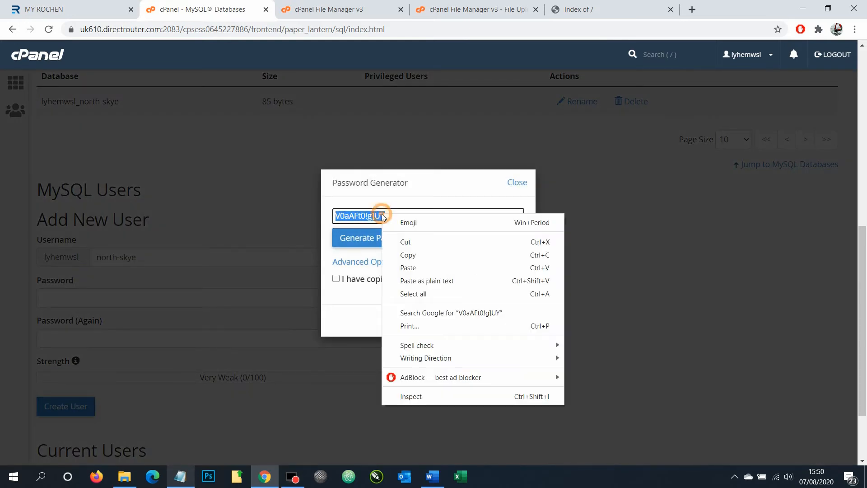
{"action": "left_click", "coordinate": [408, 258]}
{"action": "left_click", "coordinate": [180, 476]}
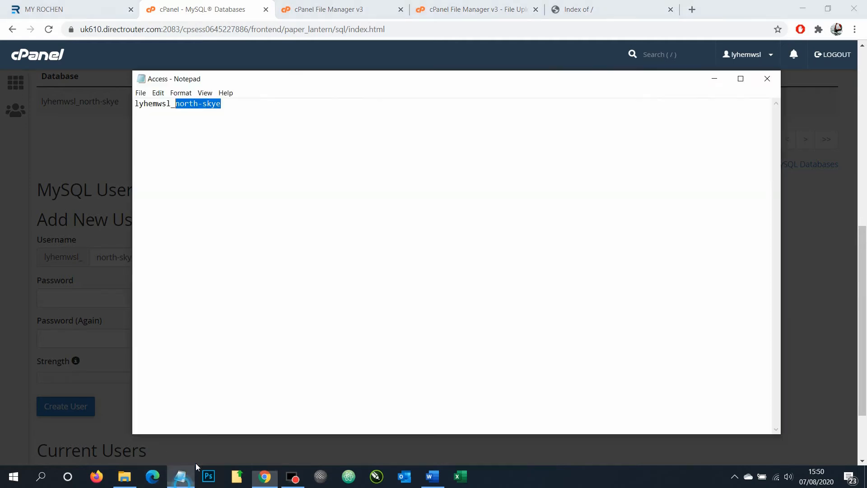
{"action": "left_click", "coordinate": [237, 110]}
{"action": "key", "text": "Return"}
{"action": "key", "text": "Return"}
{"action": "key", "text": "ctrl+v"}
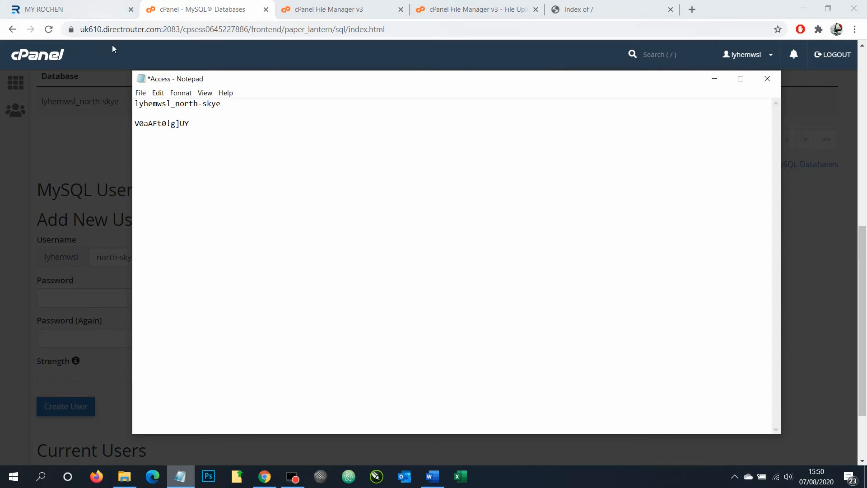
{"action": "left_click", "coordinate": [141, 93]}
{"action": "left_click", "coordinate": [161, 139]}
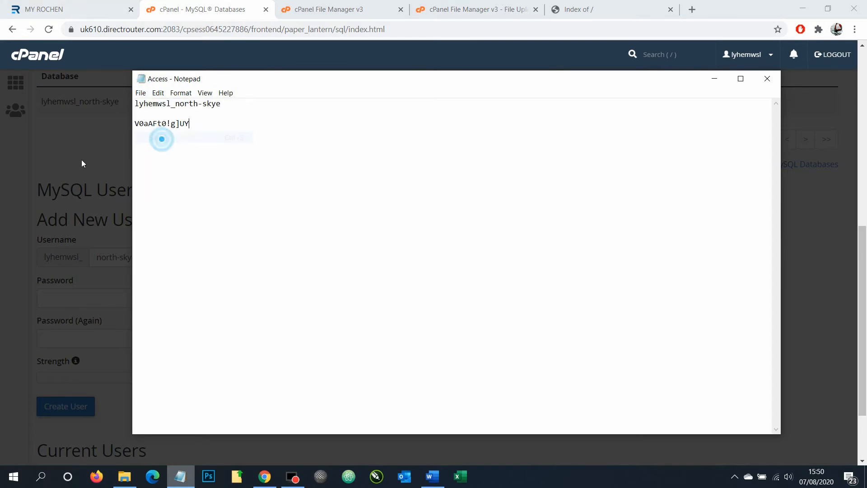
Confirm the password was copied, use it for the user, and create the user
{"action": "left_click", "coordinate": [82, 164]}
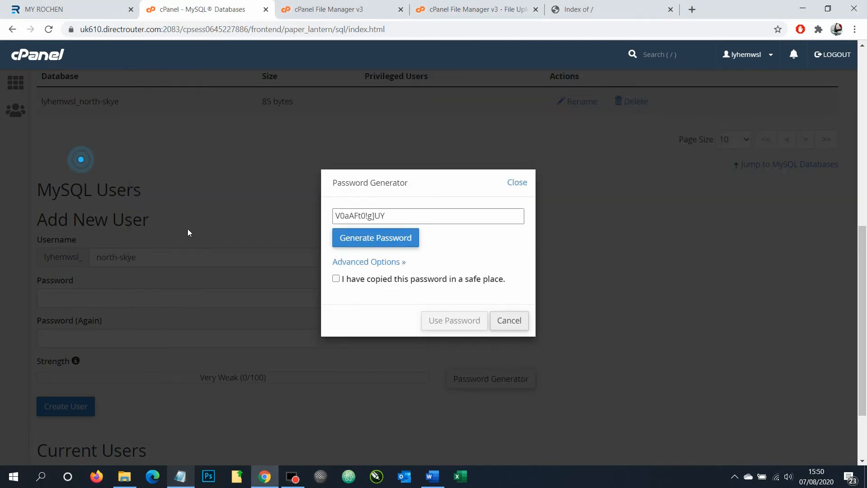
{"action": "left_click", "coordinate": [336, 279]}
{"action": "left_click", "coordinate": [443, 317]}
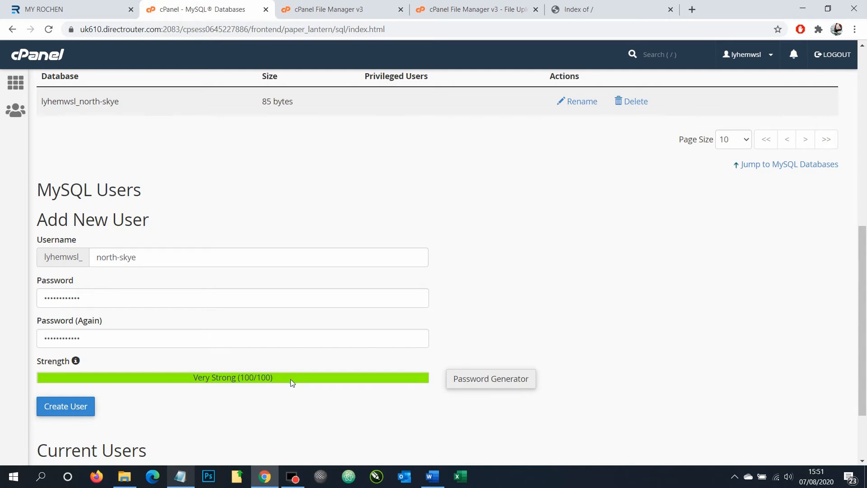
{"action": "left_click", "coordinate": [79, 407]}
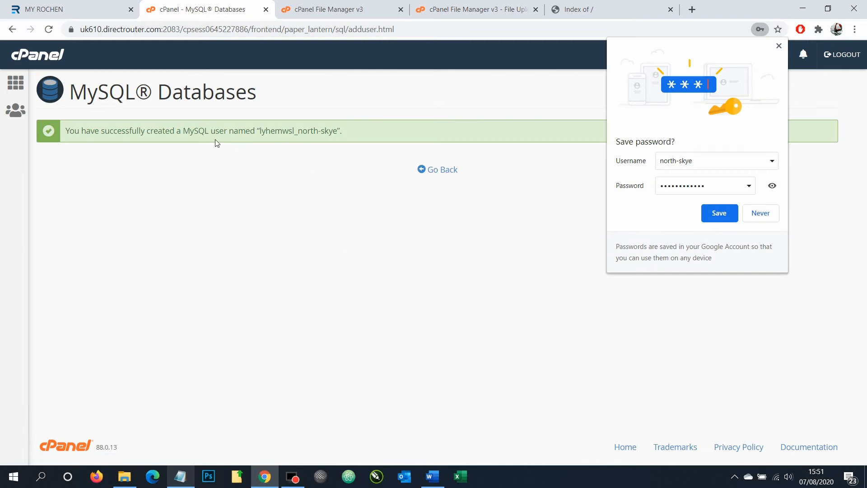
{"action": "left_click", "coordinate": [264, 136]}
{"action": "left_click_drag", "start_coordinate": [265, 136], "coordinate": [341, 139]}
{"action": "right_click", "coordinate": [313, 130]}
{"action": "left_click", "coordinate": [331, 137]}
{"action": "left_click", "coordinate": [171, 479]}
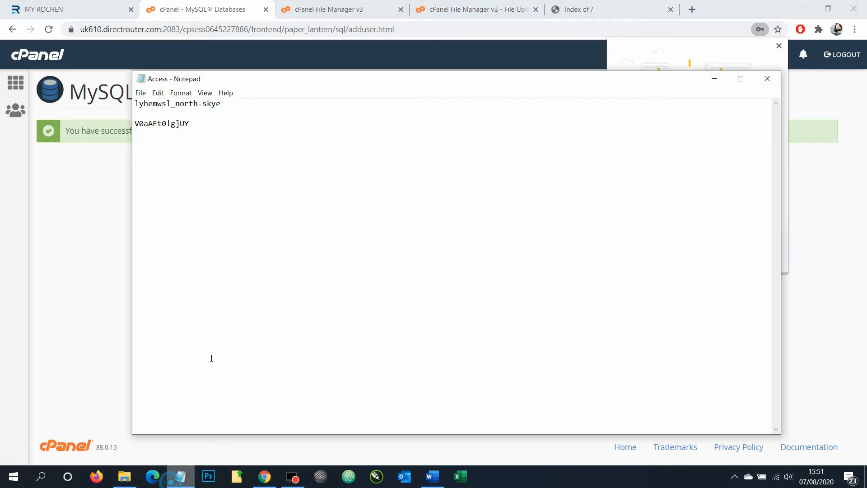
{"action": "left_click", "coordinate": [226, 107]}
{"action": "key", "text": "Return"}
{"action": "key", "text": "ctrl+v"}
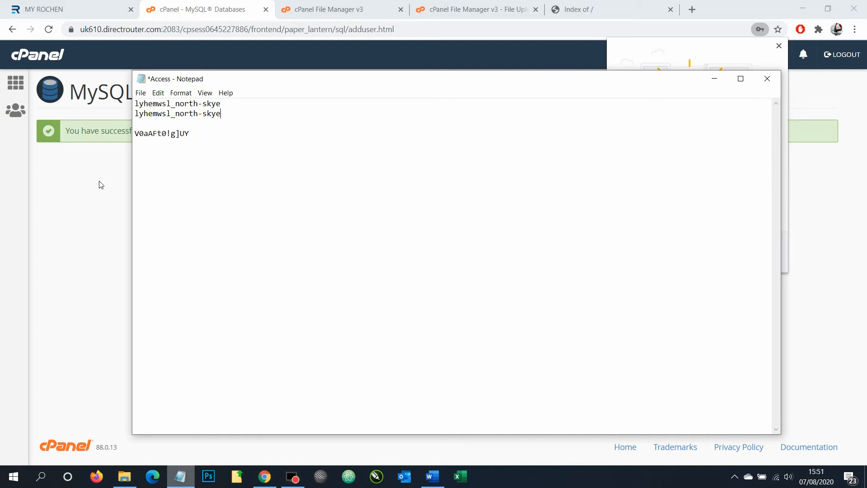
Dismiss Chrome's save-password offer and return to the main MySQL Databases page
{"action": "left_click_drag", "start_coordinate": [190, 135], "coordinate": [115, 171]}
{"action": "left_click", "coordinate": [108, 174]}
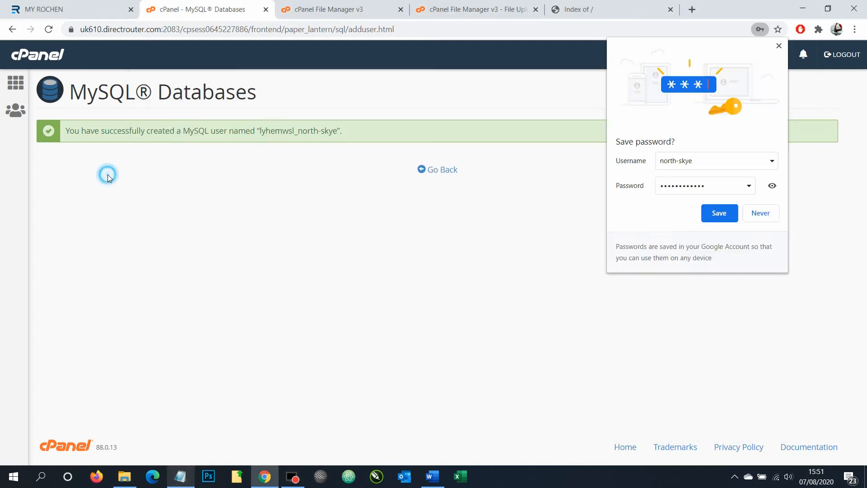
{"action": "left_click", "coordinate": [778, 47]}
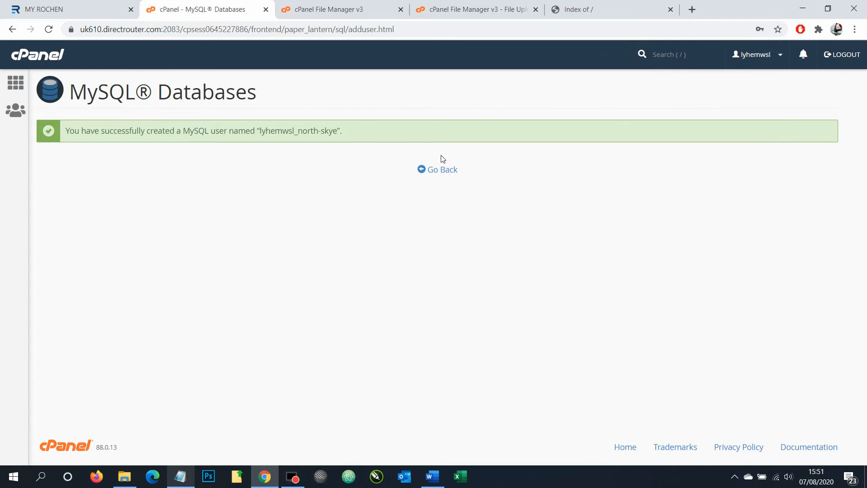
{"action": "left_click", "coordinate": [442, 168]}
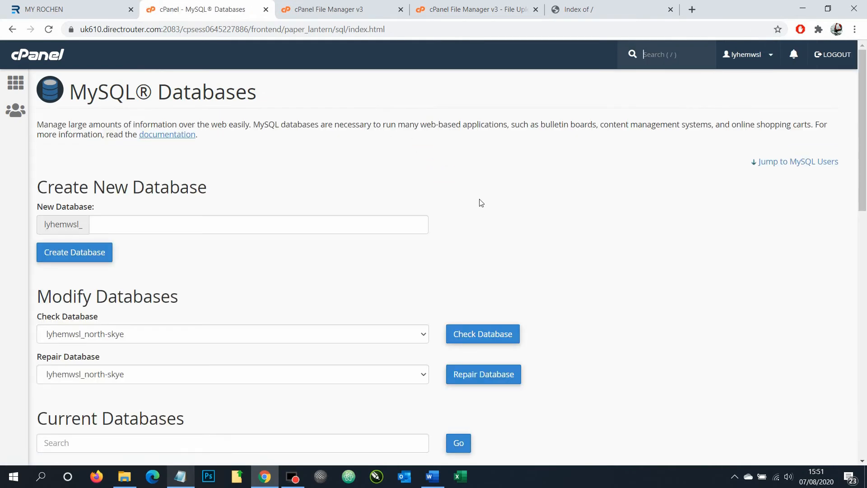
{"action": "scroll", "coordinate": [476, 207], "scroll_direction": "down", "scroll_amount": 7}
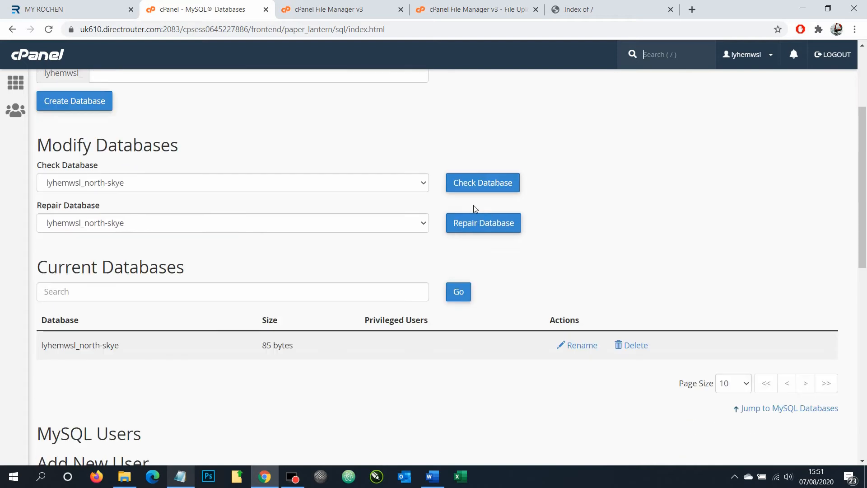
{"action": "scroll", "coordinate": [440, 215], "scroll_direction": "down", "scroll_amount": 5}
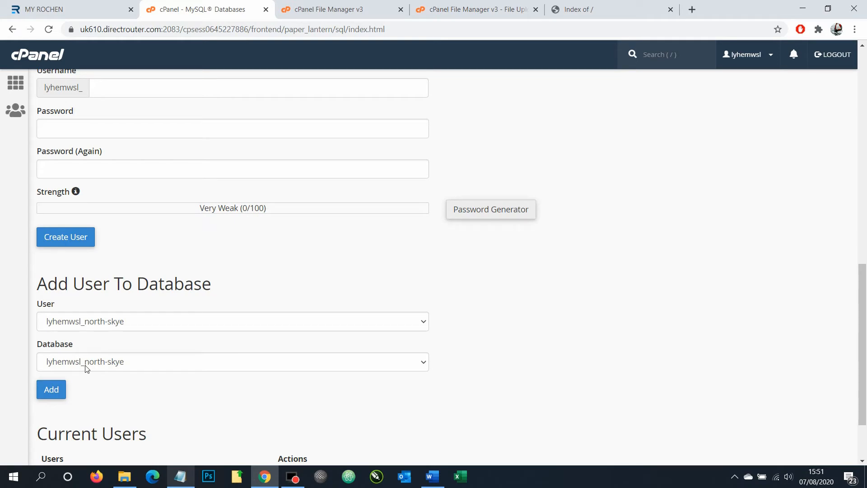
{"action": "scroll", "coordinate": [88, 362], "scroll_direction": "down", "scroll_amount": 1}
{"action": "left_click", "coordinate": [54, 334]}
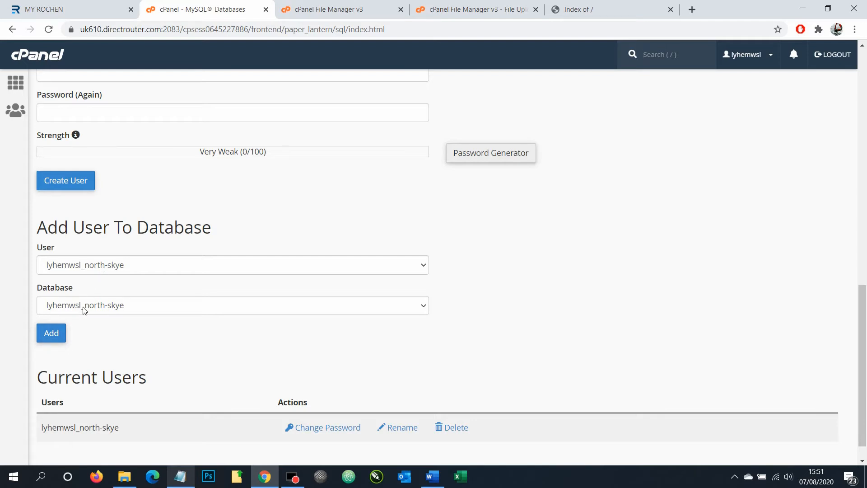
{"action": "left_click", "coordinate": [51, 333]}
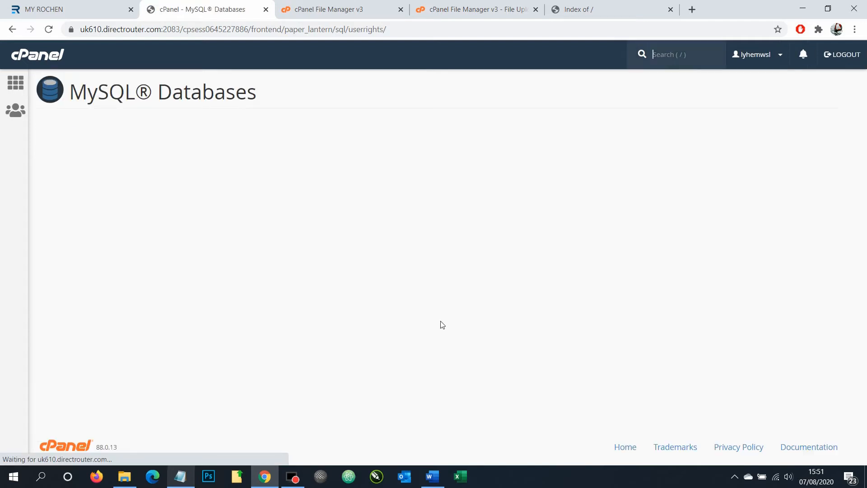
{"action": "left_click", "coordinate": [44, 193]}
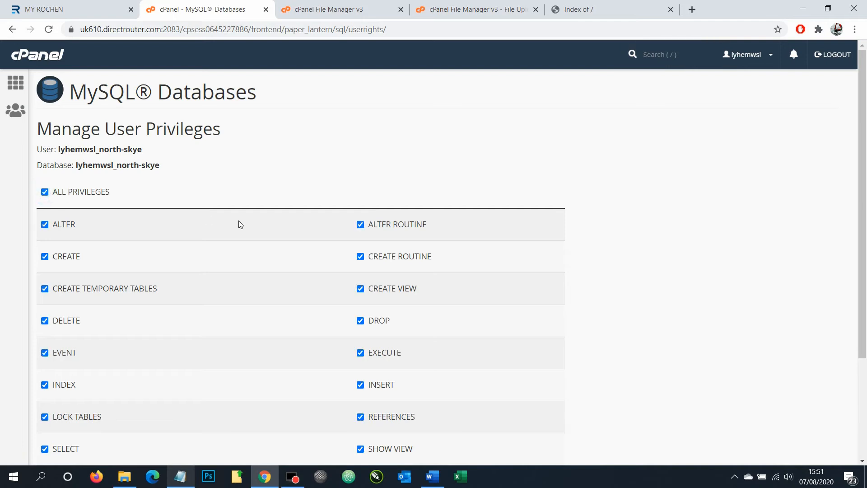
{"action": "scroll", "coordinate": [239, 221], "scroll_direction": "down", "scroll_amount": 3}
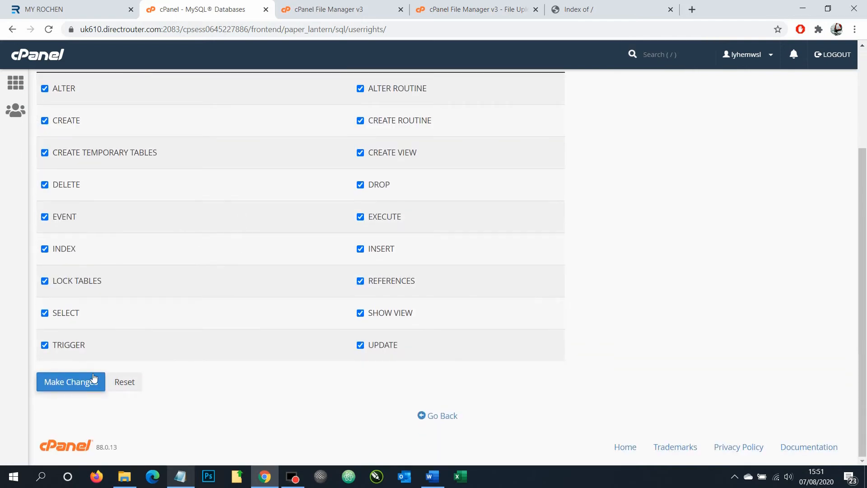
{"action": "left_click", "coordinate": [75, 384]}
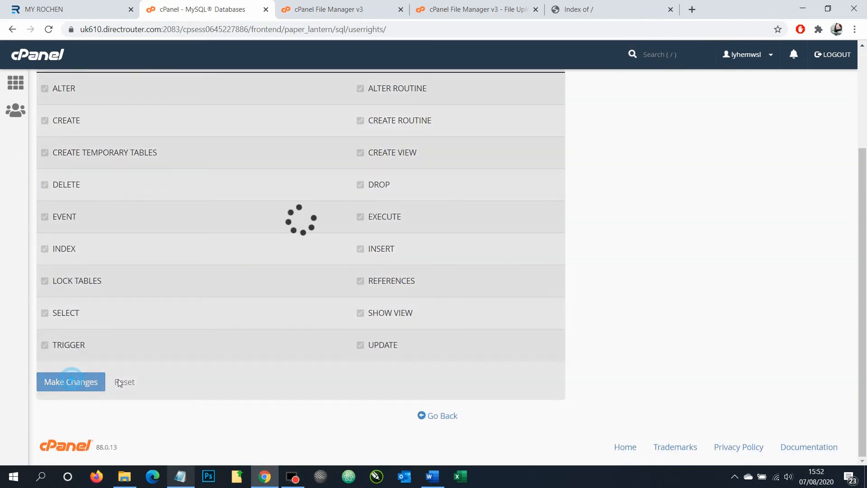
{"action": "scroll", "coordinate": [183, 355], "scroll_direction": "up", "scroll_amount": 3}
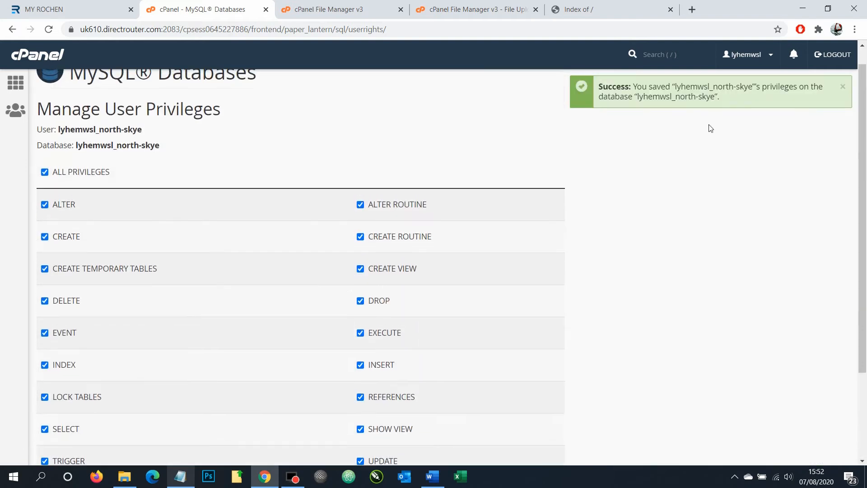
{"action": "scroll", "coordinate": [339, 196], "scroll_direction": "down", "scroll_amount": 3}
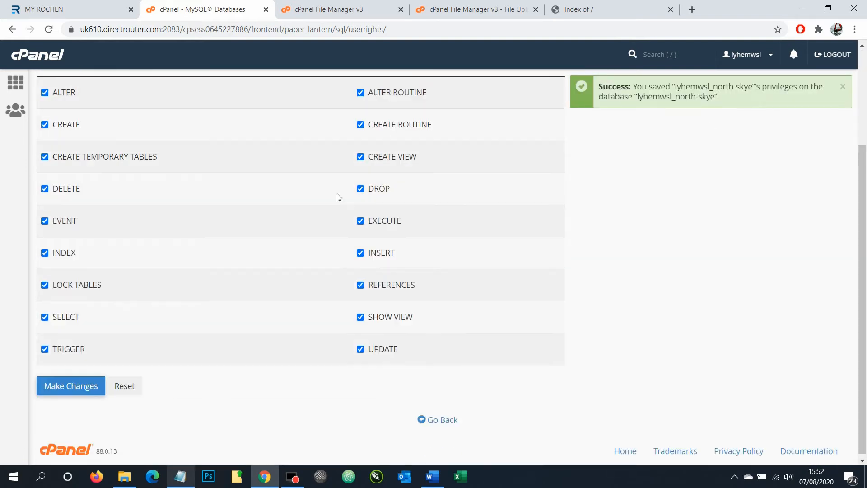
{"action": "left_click", "coordinate": [441, 415]}
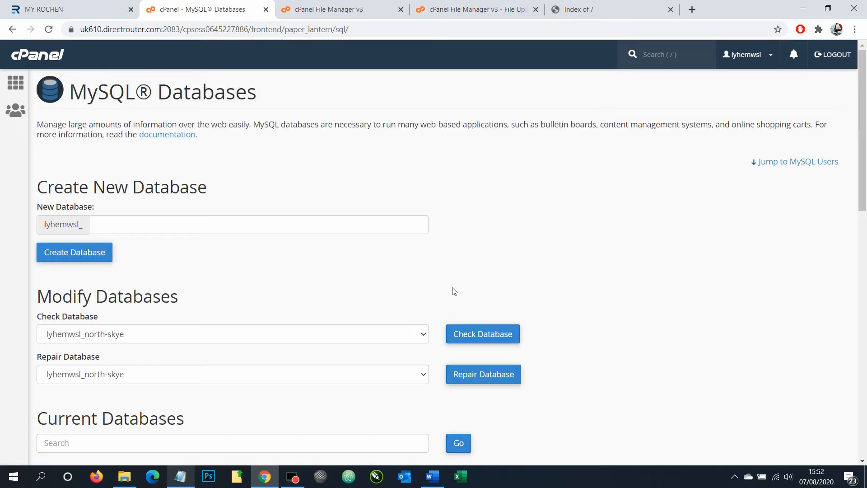
Close the upload tabs and select Joomla_3.9.20-Stable-Full_Package.zip in public_html
{"action": "left_click", "coordinate": [468, 9]}
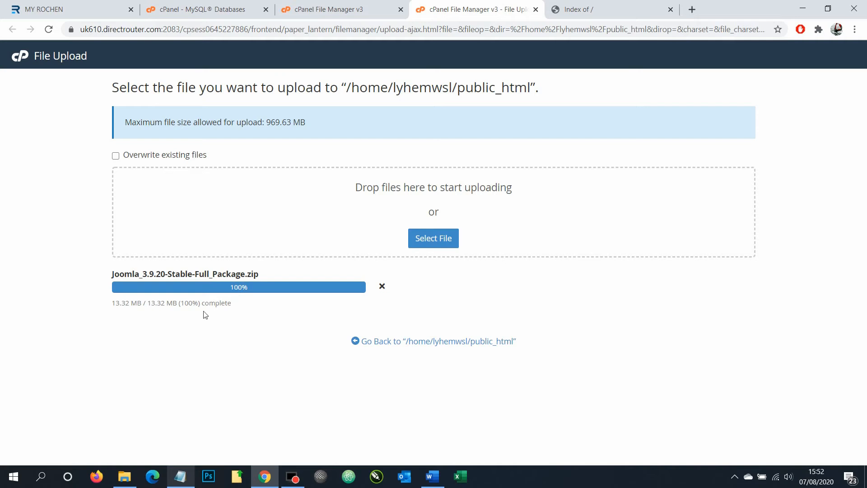
{"action": "left_click", "coordinate": [536, 9]}
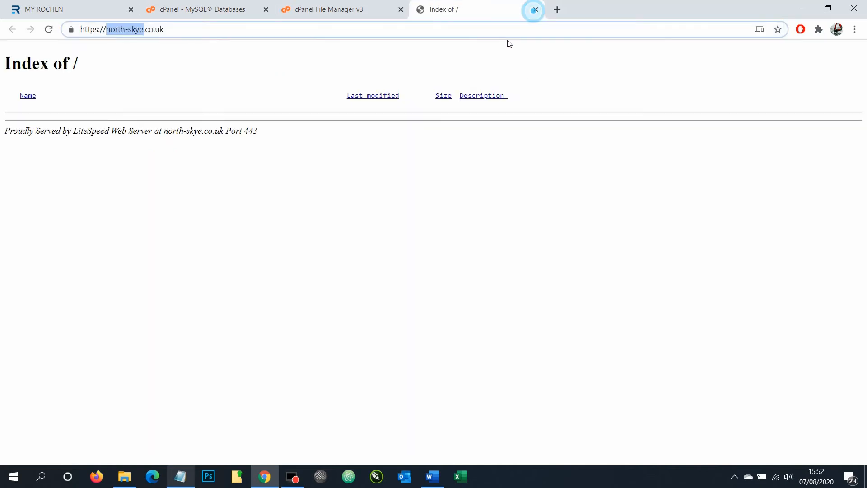
{"action": "left_click", "coordinate": [326, 7]}
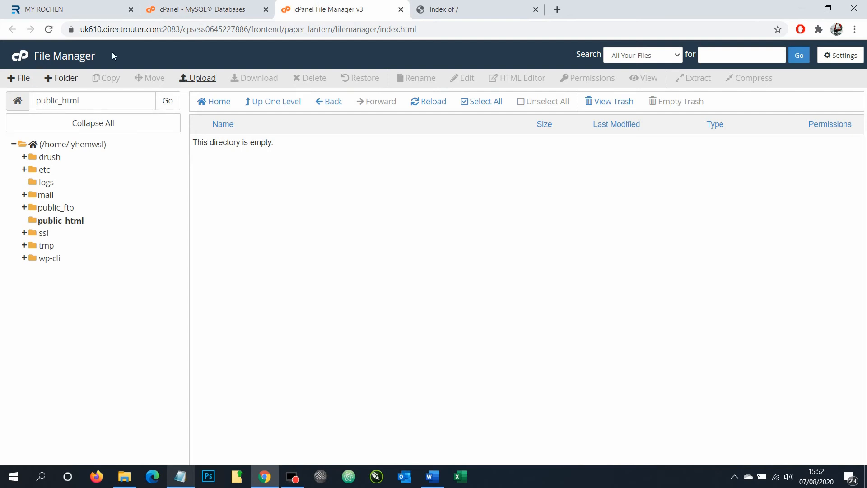
{"action": "left_click", "coordinate": [37, 221]}
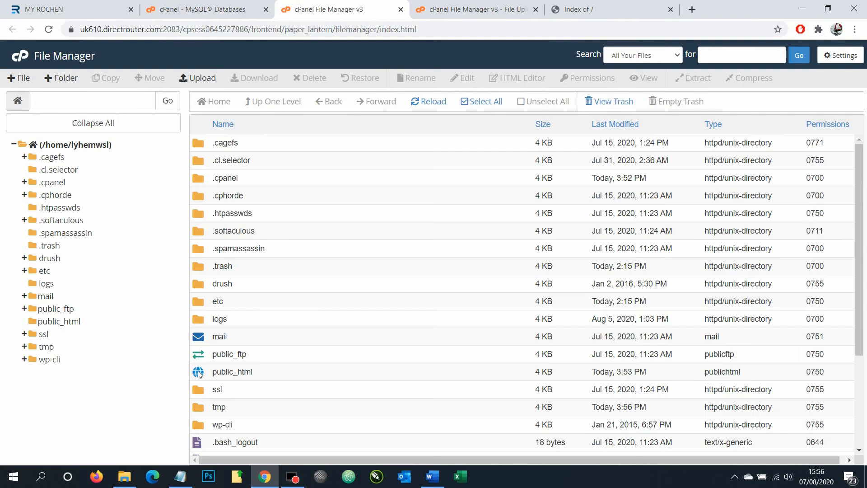
{"action": "double_click", "coordinate": [199, 373]}
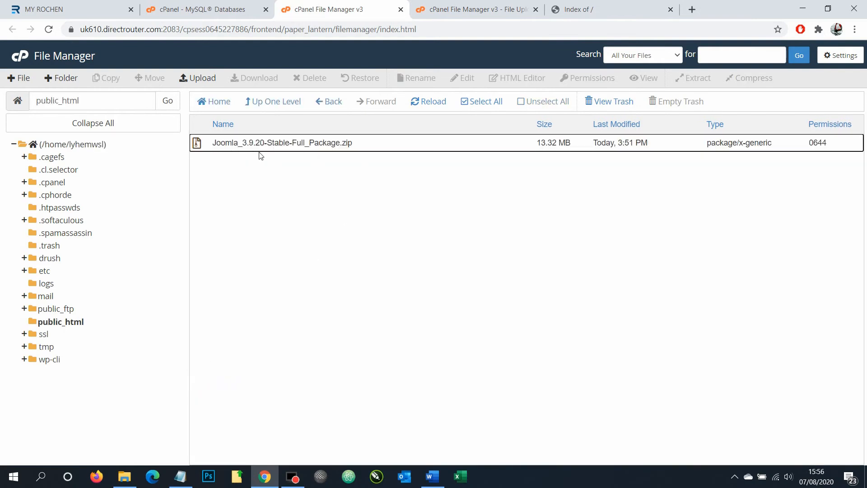
{"action": "left_click", "coordinate": [536, 9]}
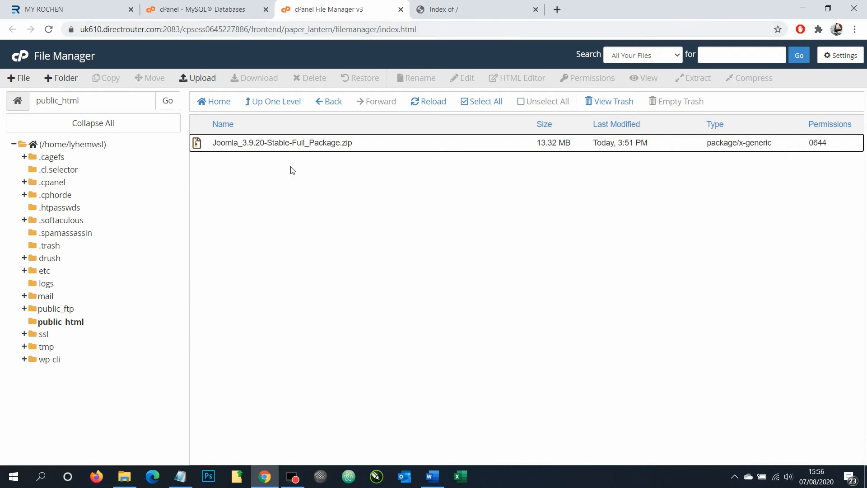
{"action": "left_click", "coordinate": [225, 148]}
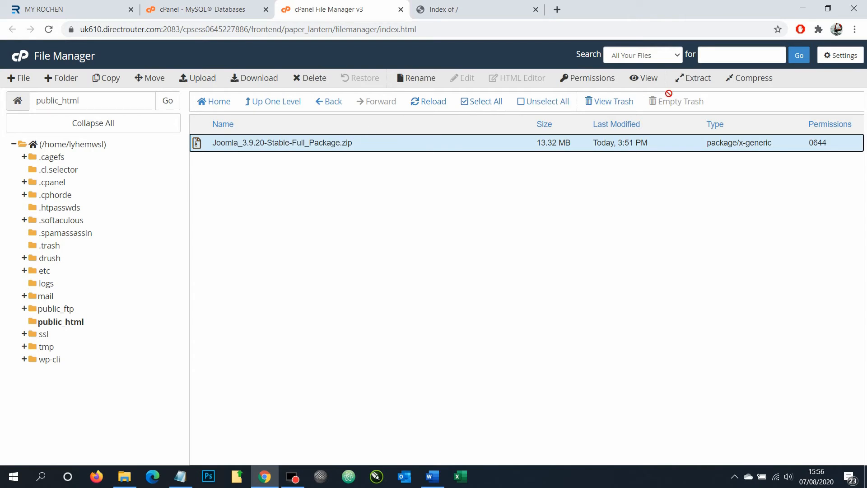
Extract the Joomla zip into public_html
{"action": "left_click", "coordinate": [698, 78]}
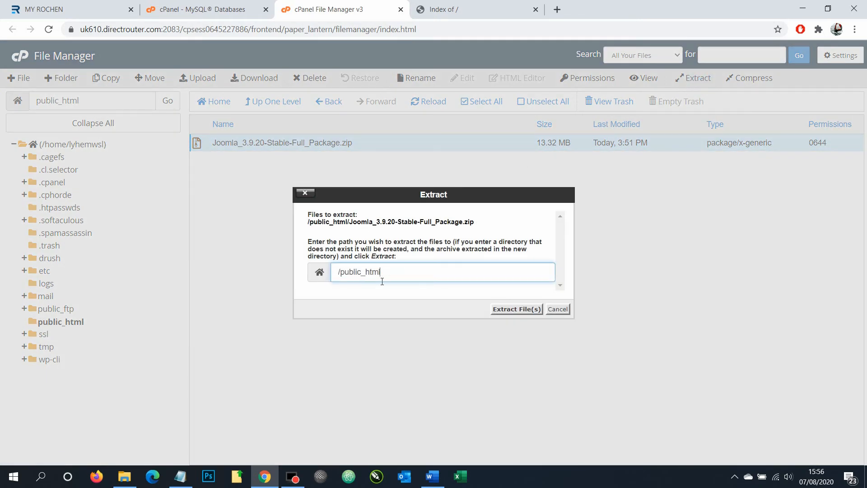
{"action": "left_click", "coordinate": [512, 311]}
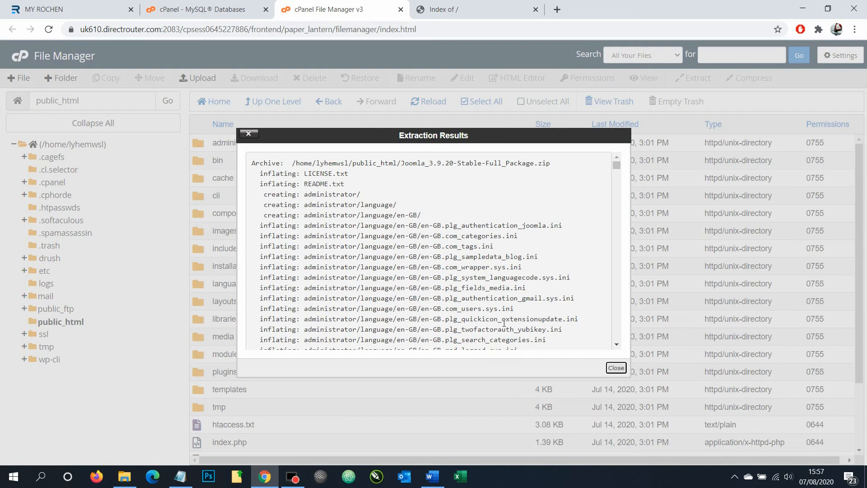
{"action": "left_click", "coordinate": [616, 367]}
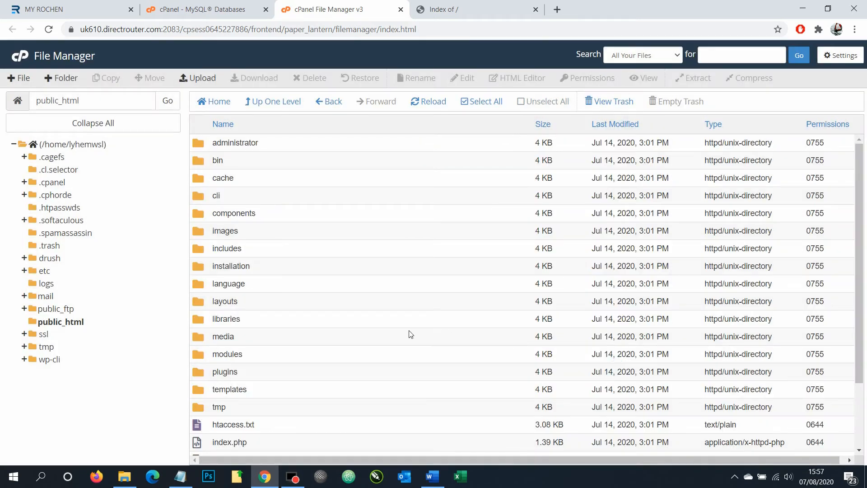
Permanently delete the Joomla zip, skipping the trash, and return to the site's index tab
{"action": "scroll", "coordinate": [400, 335], "scroll_direction": "down", "scroll_amount": 2}
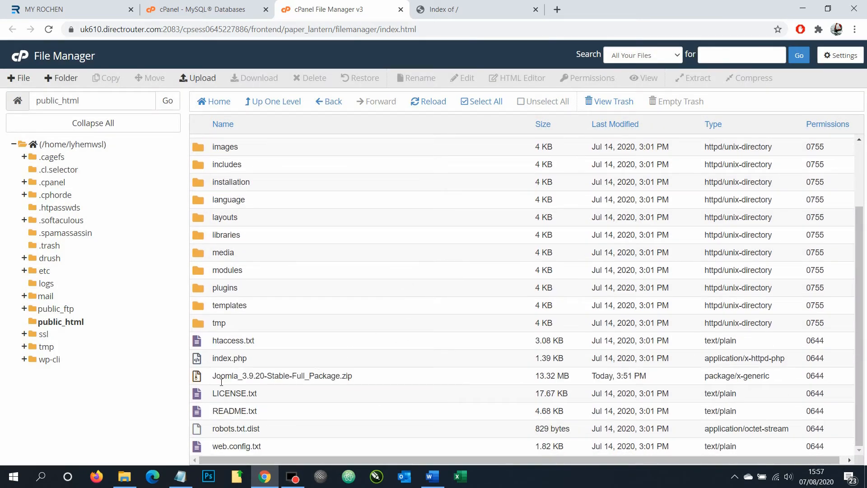
{"action": "left_click", "coordinate": [220, 381]}
{"action": "right_click", "coordinate": [226, 378]}
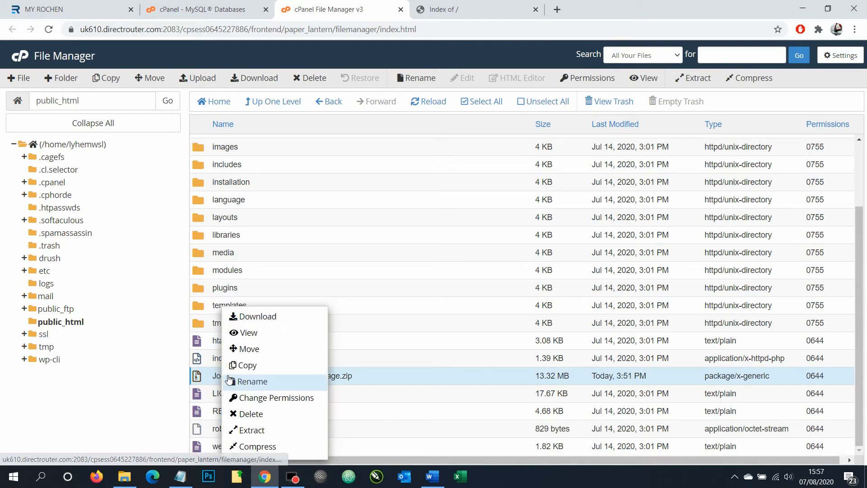
{"action": "left_click", "coordinate": [251, 414]}
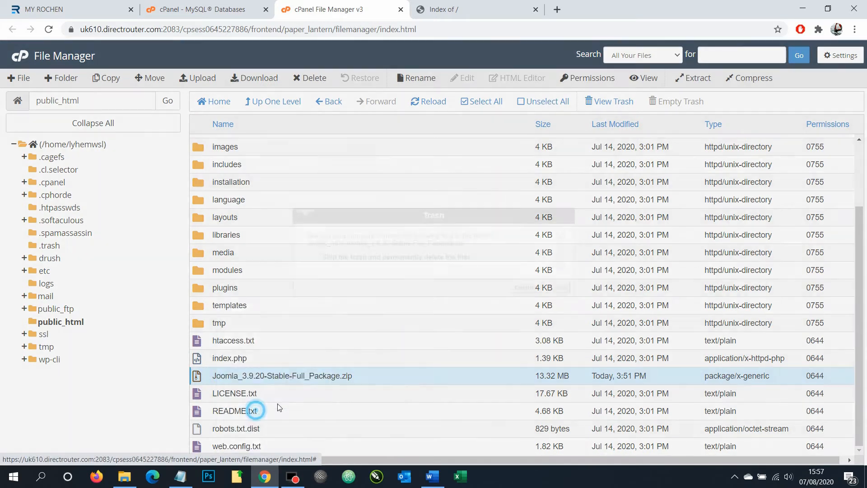
{"action": "left_click", "coordinate": [355, 258]}
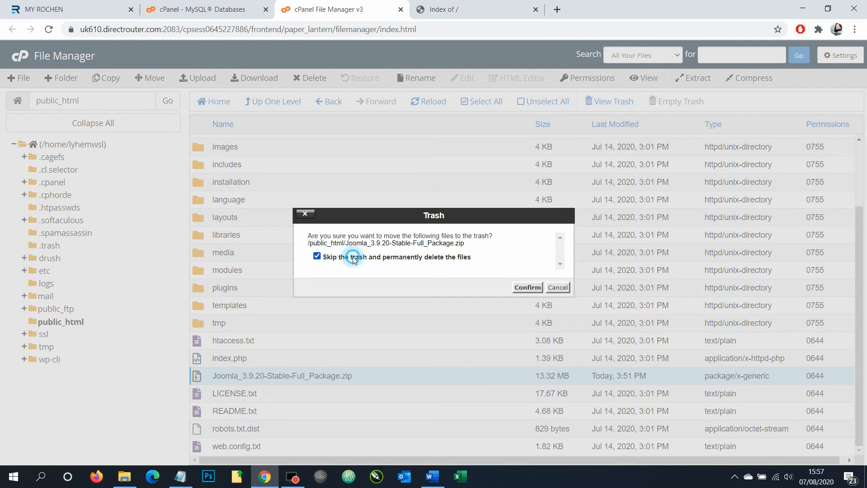
{"action": "left_click", "coordinate": [519, 288]}
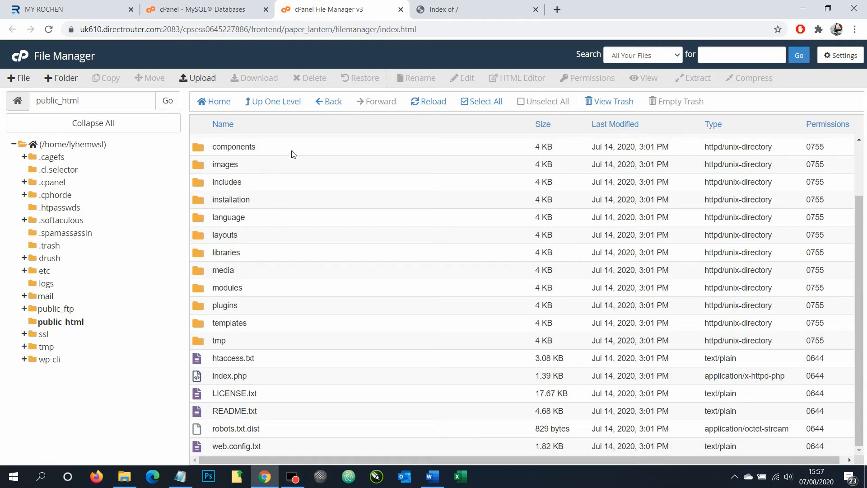
{"action": "left_click", "coordinate": [458, 14]}
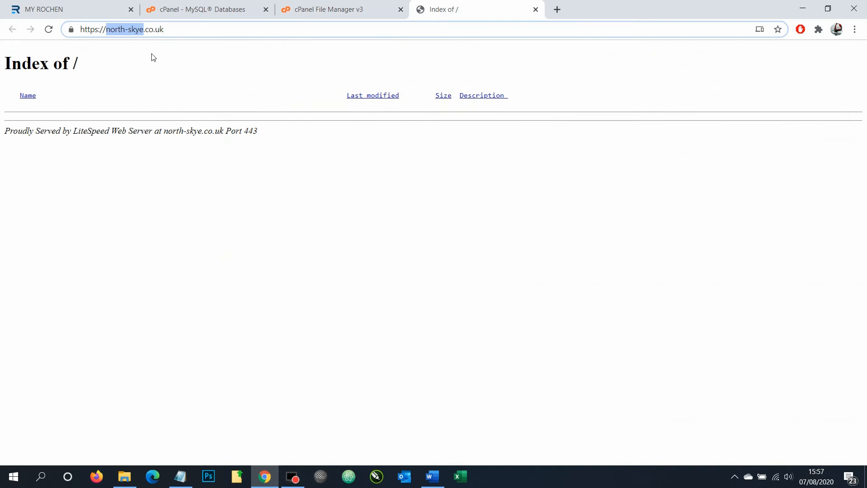
Reload the site to launch the Joomla installer and enter Site Name 'North Skye Test Site'
{"action": "left_click", "coordinate": [155, 29]}
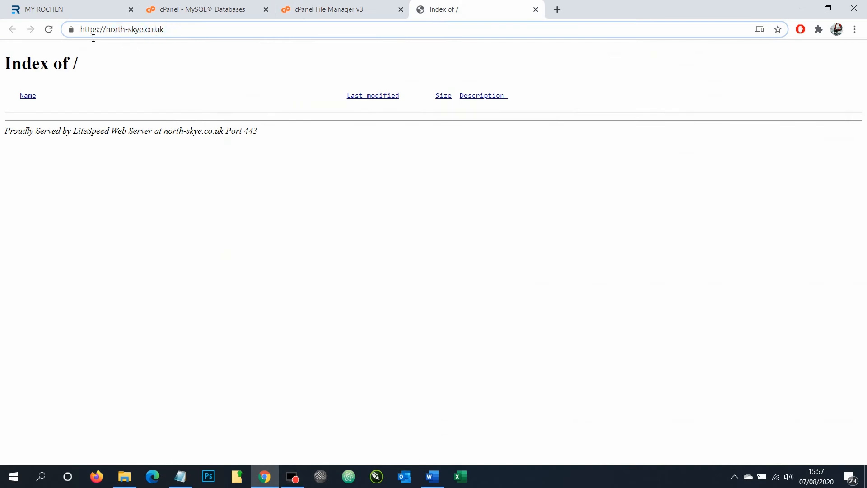
{"action": "left_click", "coordinate": [48, 29]}
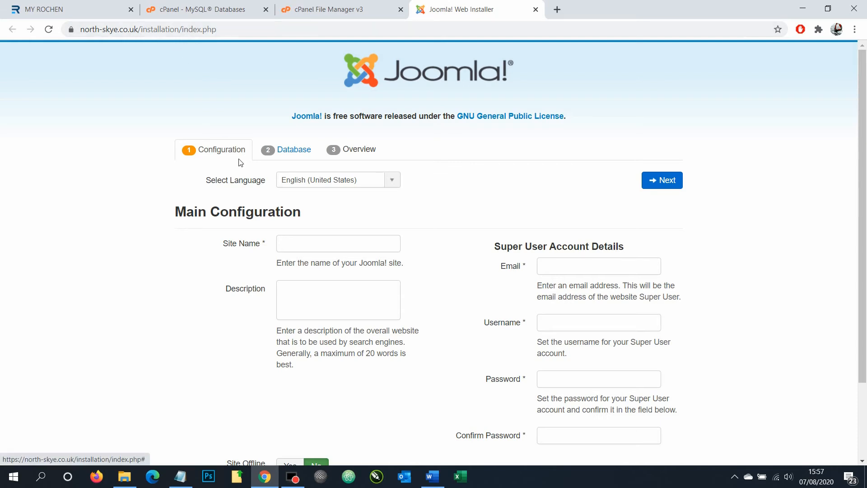
{"action": "left_click", "coordinate": [328, 247]}
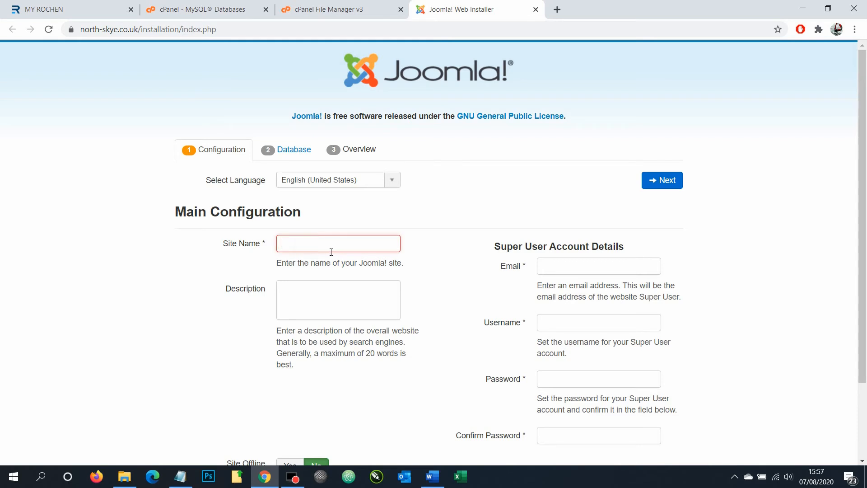
{"action": "type", "text": "N"}
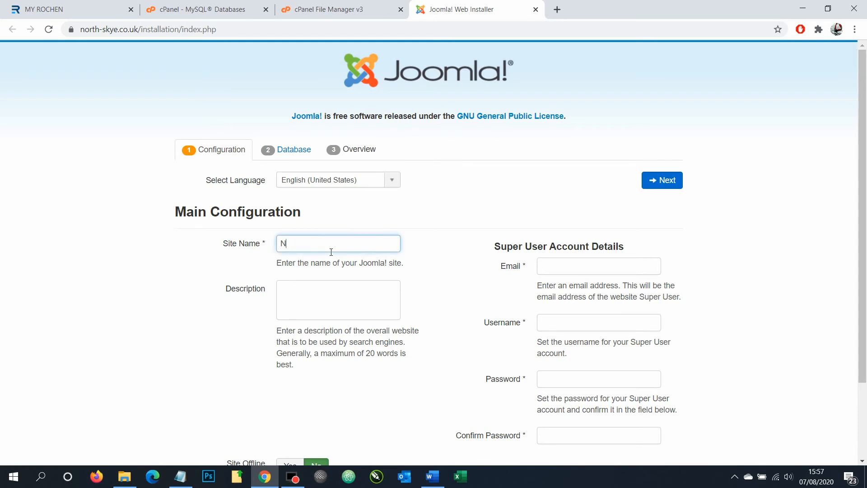
{"action": "type", "text": "orth Skye Test Site"}
Copy 'North Skye Test Site' into the Description field
{"action": "triple_click", "coordinate": [354, 245]}
{"action": "key", "text": "ctrl+c"}
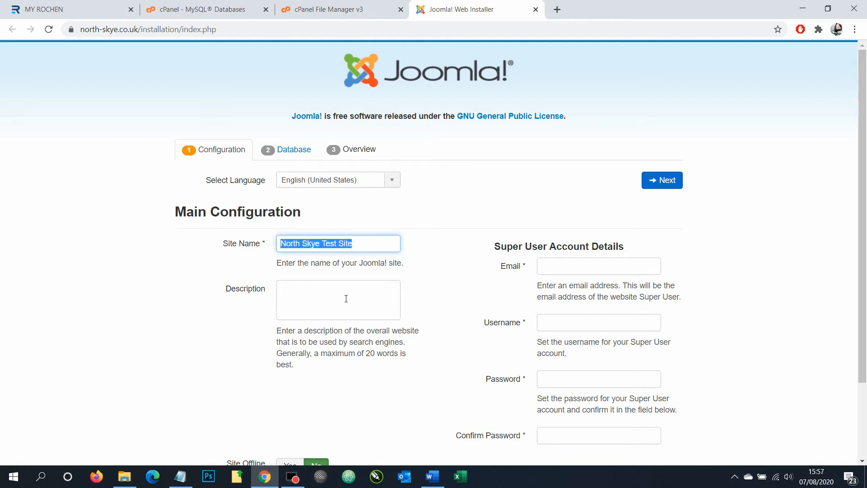
{"action": "left_click", "coordinate": [327, 306]}
{"action": "key", "text": "ctrl+v"}
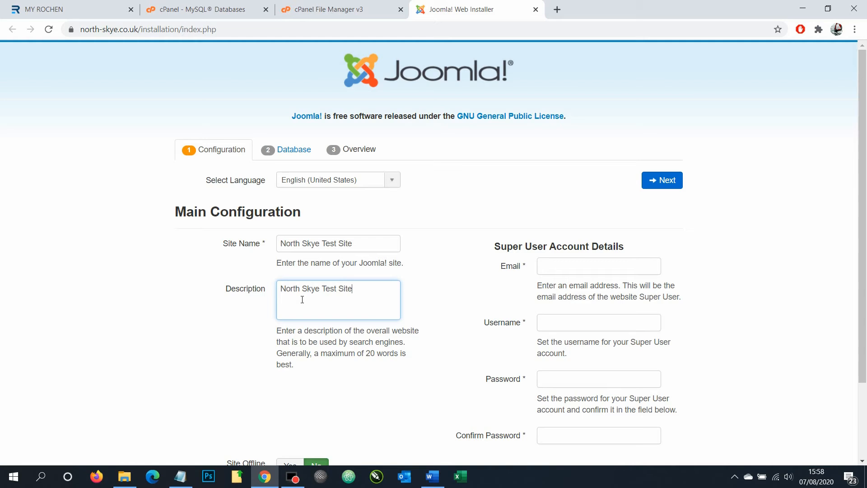
{"action": "left_click", "coordinate": [387, 185]}
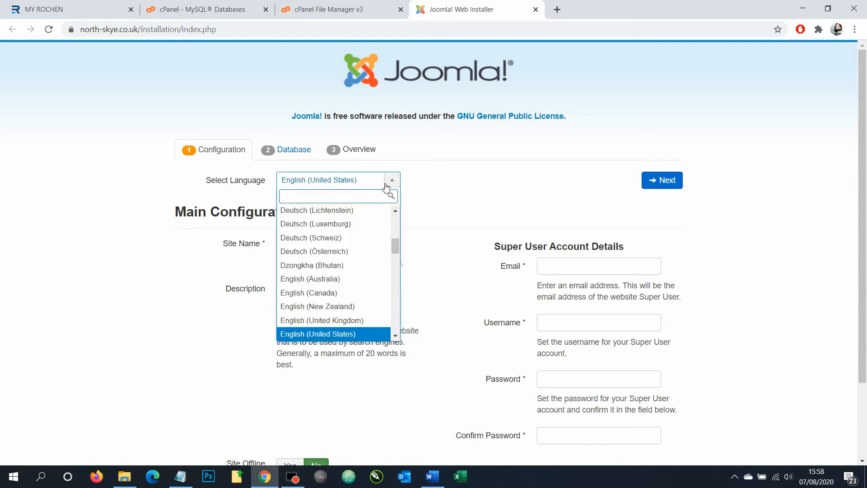
Set the language to English (United Kingdom) and re-paste the site name and description
{"action": "left_click", "coordinate": [323, 320]}
{"action": "left_click", "coordinate": [339, 246]}
{"action": "key", "text": "ctrl+v"}
{"action": "left_click", "coordinate": [339, 292]}
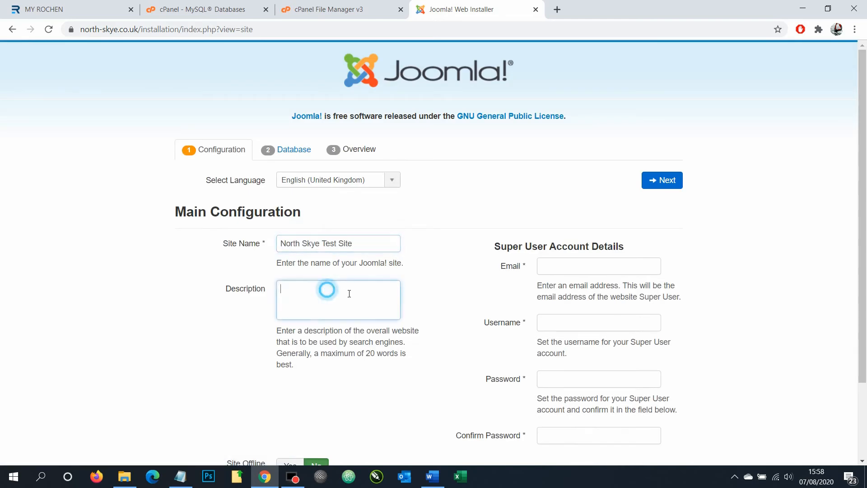
{"action": "key", "text": "ctrl+v"}
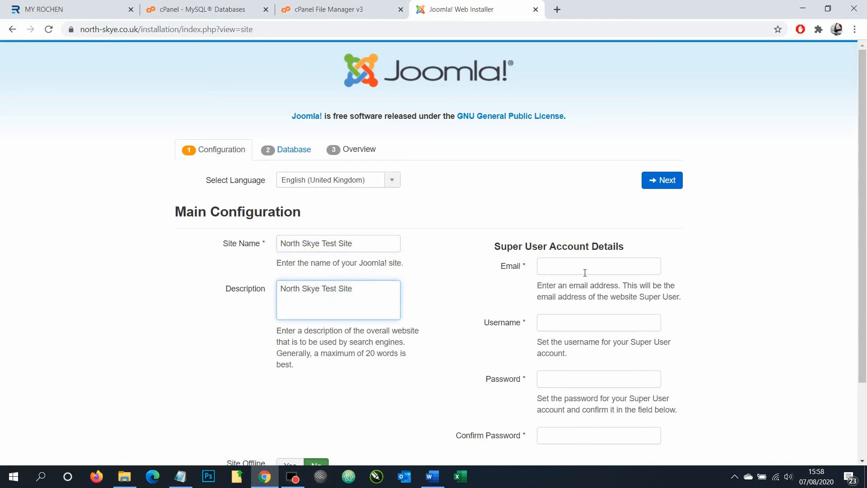
Enter the super user's e-mail address on the north-skye.co.uk domain
{"action": "scroll", "coordinate": [567, 254], "scroll_direction": "down", "scroll_amount": 1}
{"action": "left_click", "coordinate": [564, 213]}
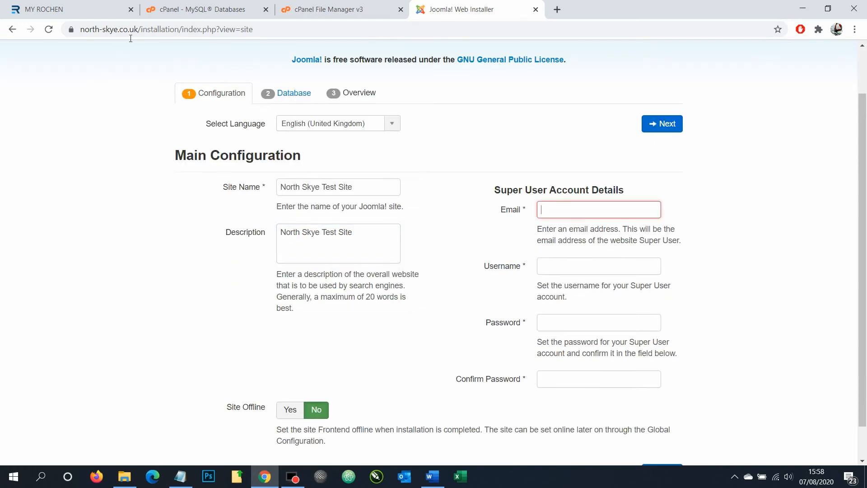
{"action": "left_click_drag", "start_coordinate": [139, 31], "coordinate": [80, 32]}
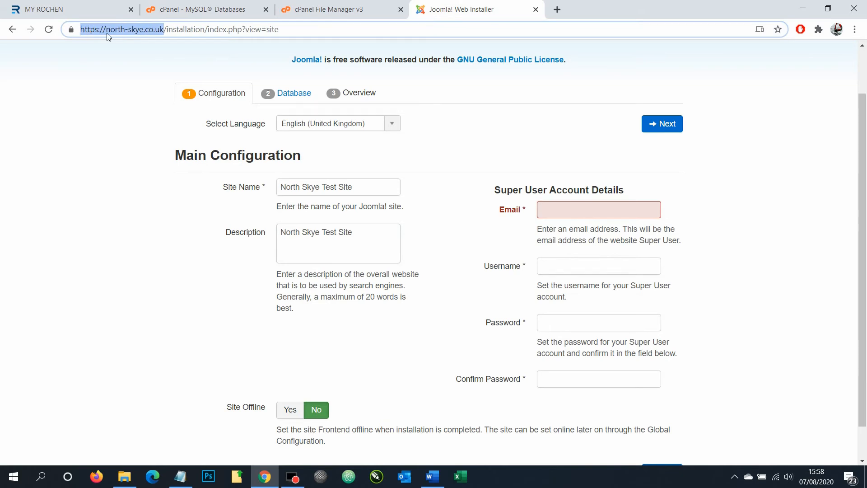
{"action": "left_click", "coordinate": [147, 31]}
{"action": "left_click_drag", "start_coordinate": [108, 32], "coordinate": [167, 31]}
{"action": "left_click", "coordinate": [548, 209]}
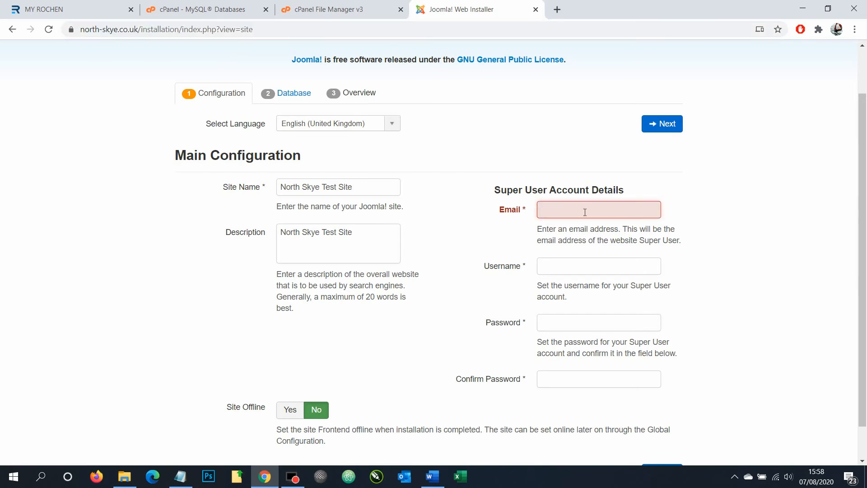
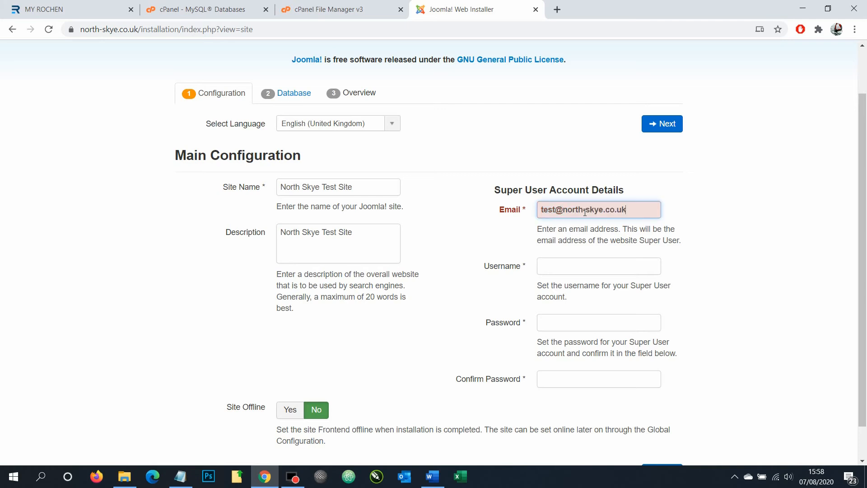
{"action": "left_click", "coordinate": [587, 249]}
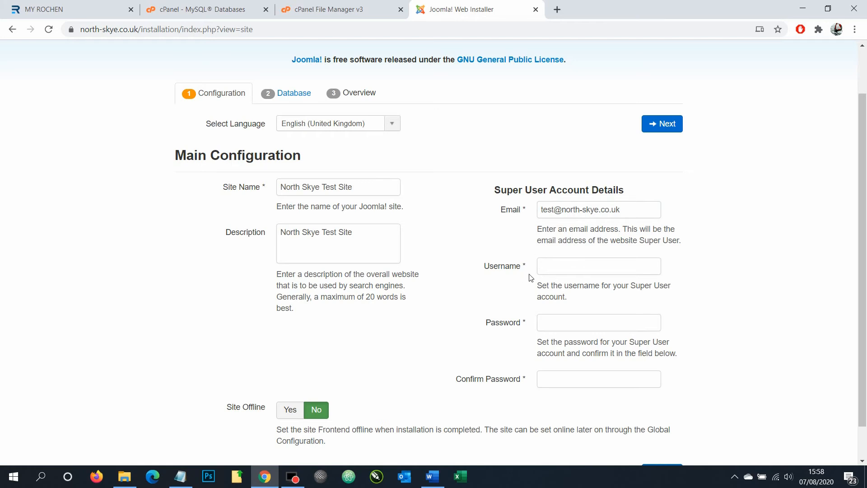
Enter the super user's username and copy it for the Access notes
{"action": "left_click", "coordinate": [558, 268]}
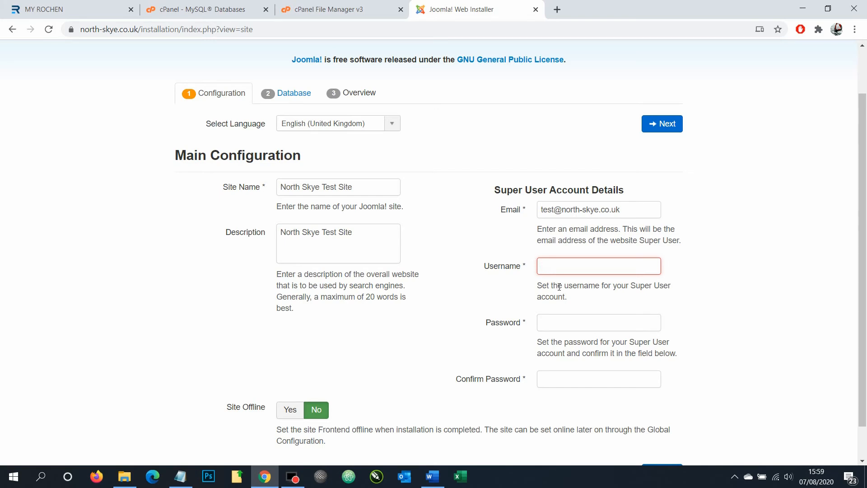
{"action": "type", "text": "David"}
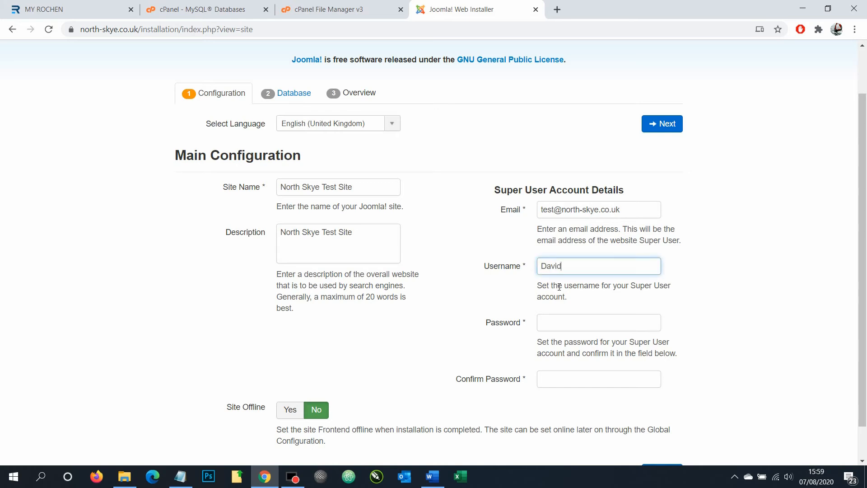
{"action": "left_click_drag", "start_coordinate": [568, 270], "coordinate": [522, 271]}
{"action": "left_click", "coordinate": [180, 477]}
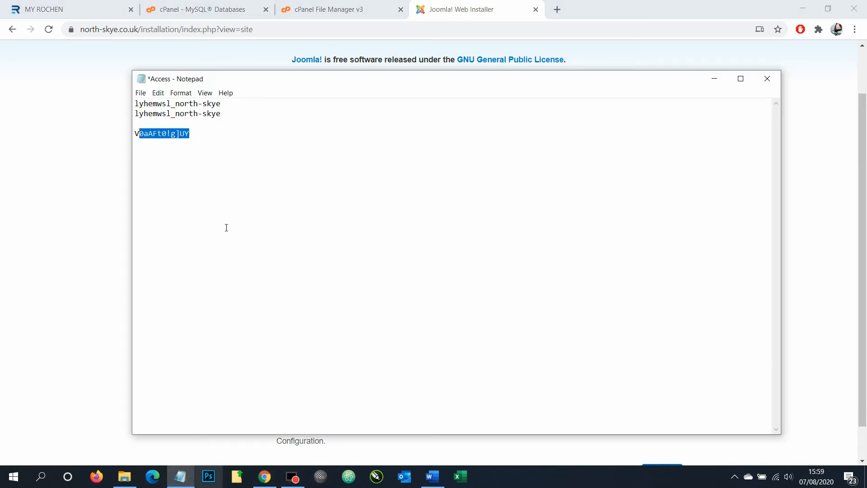
Add a 'Joomla Access' section with the username and a Pass line to the notes, then open a new browser tab
{"action": "left_click", "coordinate": [250, 152]}
{"action": "type", "text": "Joomla Access"}
{"action": "key", "text": "Return"}
{"action": "key", "text": "Return"}
{"action": "type", "text": "User - David"}
{"action": "key", "text": "Return"}
{"action": "type", "text": "Pass"}
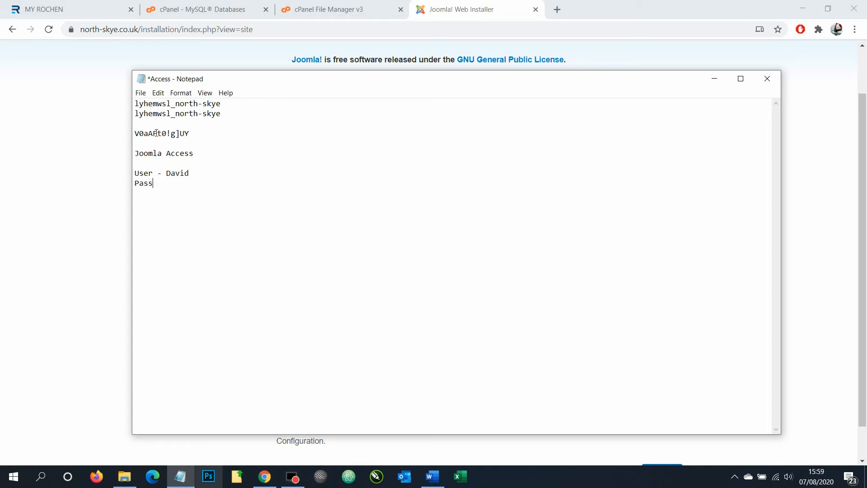
{"action": "left_click", "coordinate": [70, 164]}
{"action": "left_click", "coordinate": [557, 9]}
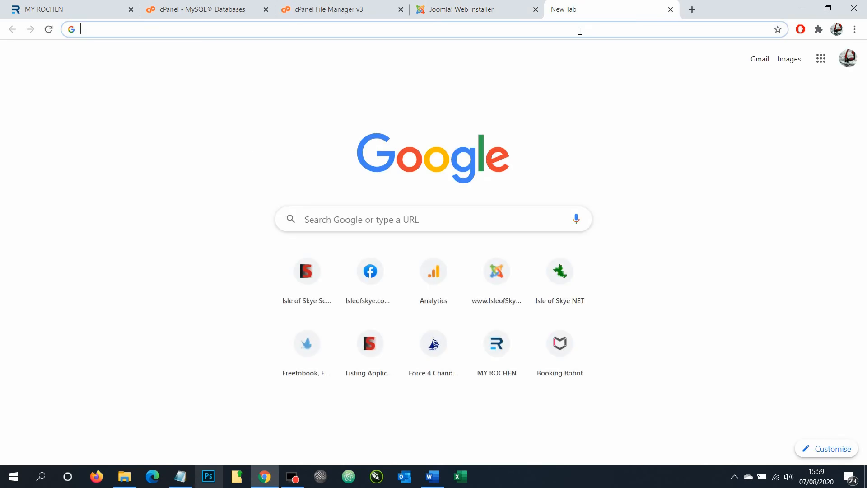
Generate and copy a 15-character password without punctuation on strongpasswordgenerator.com
{"action": "type", "text": "strongpasswordgenerator.com"}
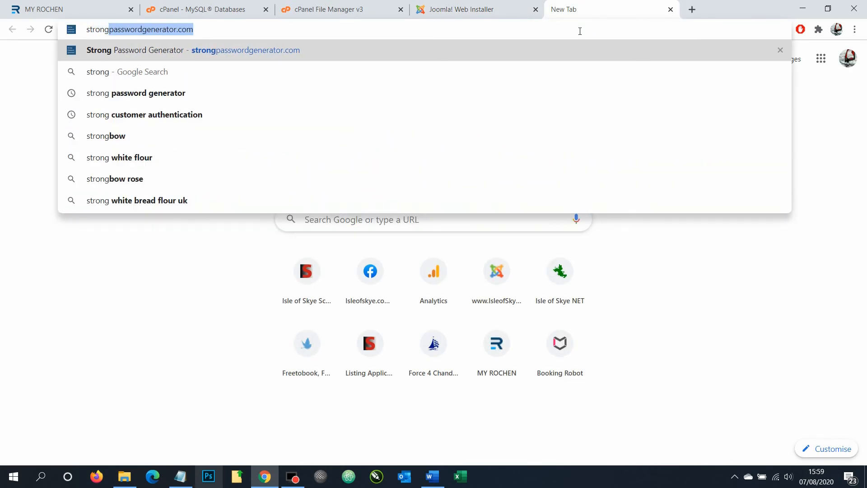
{"action": "key", "text": "Return"}
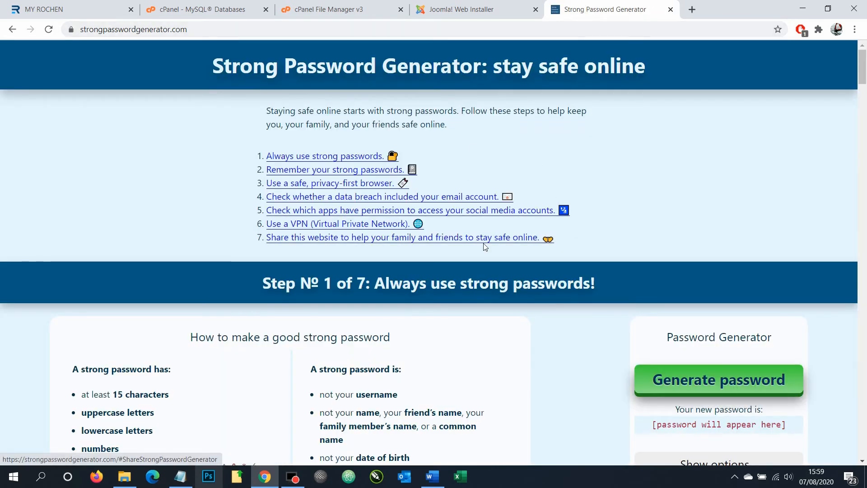
{"action": "scroll", "coordinate": [713, 306], "scroll_direction": "down", "scroll_amount": 3}
{"action": "left_click", "coordinate": [715, 271]}
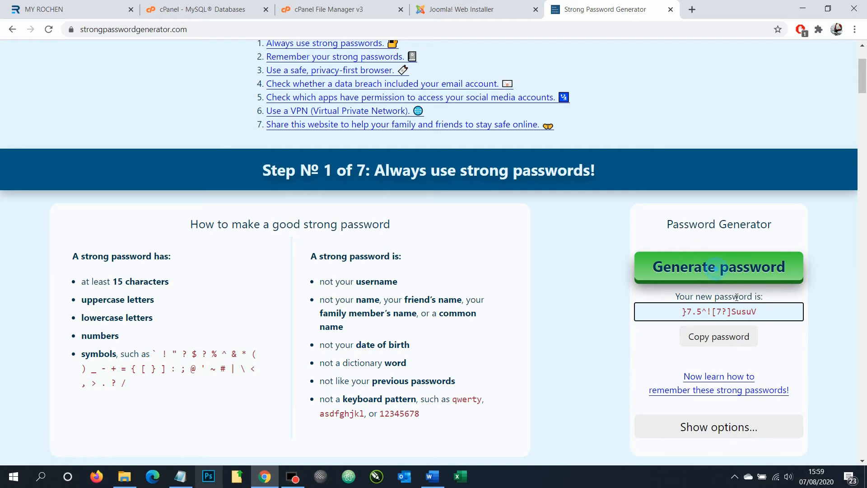
{"action": "left_click", "coordinate": [707, 428]}
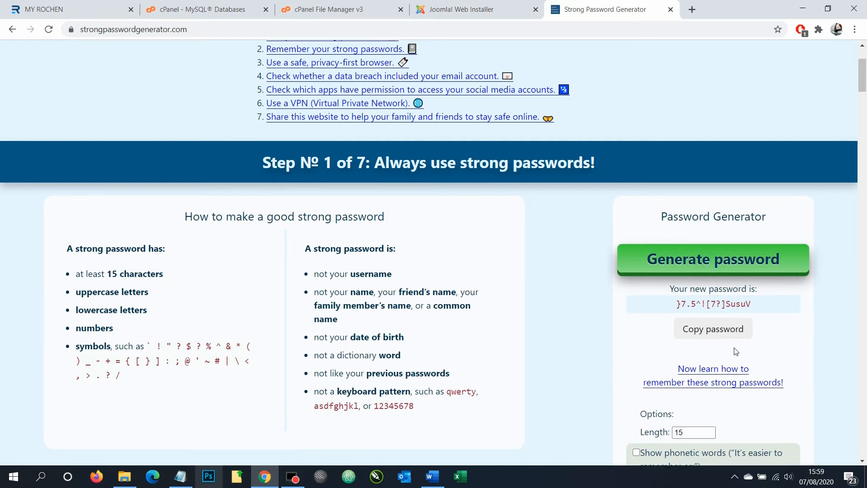
{"action": "scroll", "coordinate": [691, 375], "scroll_direction": "down", "scroll_amount": 2}
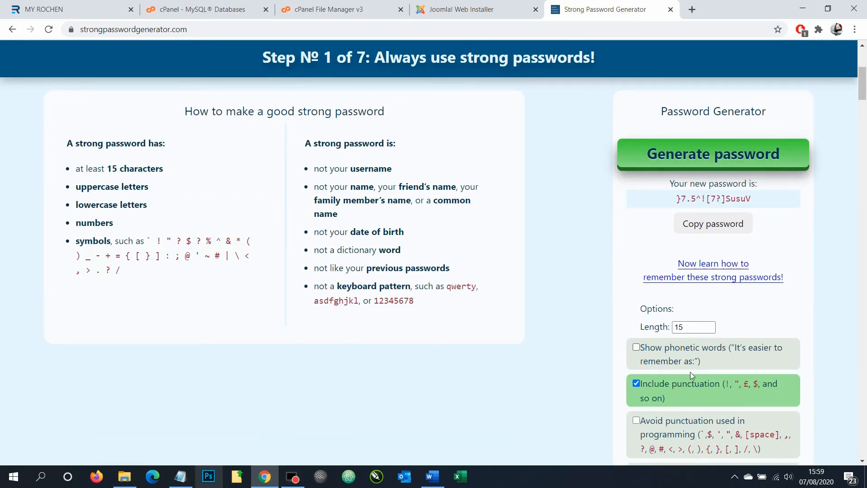
{"action": "left_click", "coordinate": [636, 384]}
{"action": "left_click", "coordinate": [722, 156]}
{"action": "left_click", "coordinate": [731, 224]}
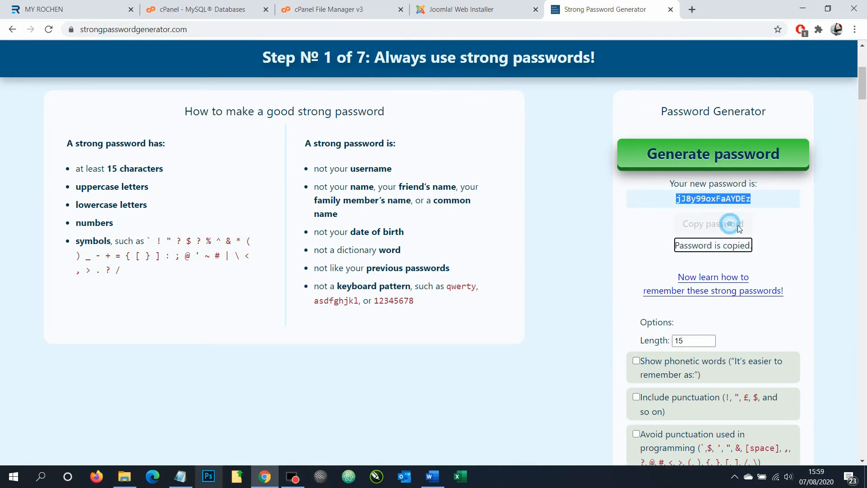
{"action": "left_click", "coordinate": [181, 477]}
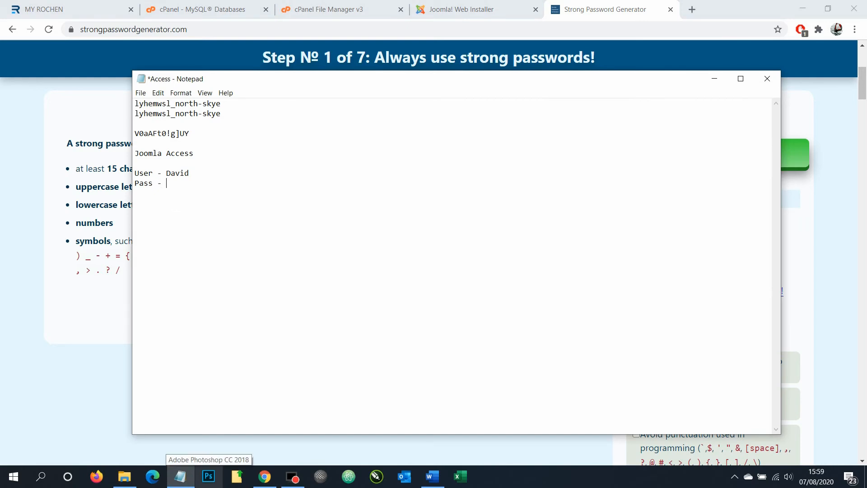
Paste the generated password after 'Pass - ', save the Access notes, and copy the password
{"action": "key", "text": "ctrl+v"}
{"action": "key", "text": "Return"}
{"action": "left_click", "coordinate": [140, 93]}
{"action": "left_click", "coordinate": [155, 137]}
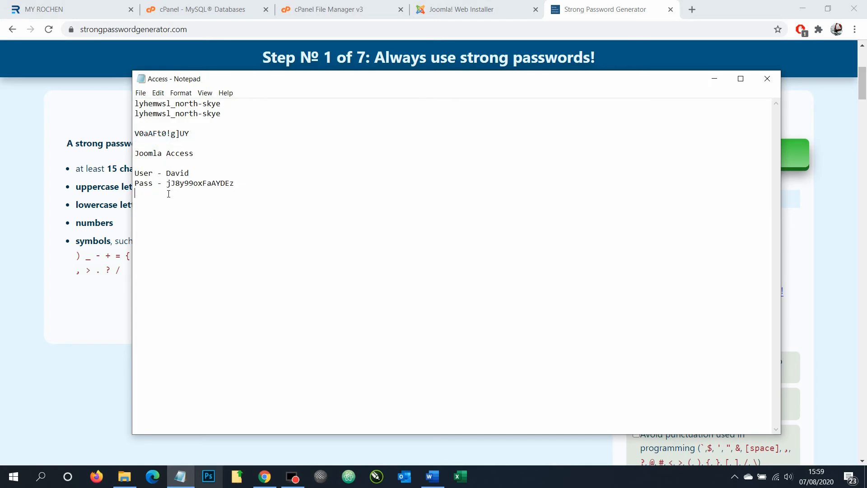
{"action": "left_click_drag", "start_coordinate": [248, 184], "coordinate": [170, 189]}
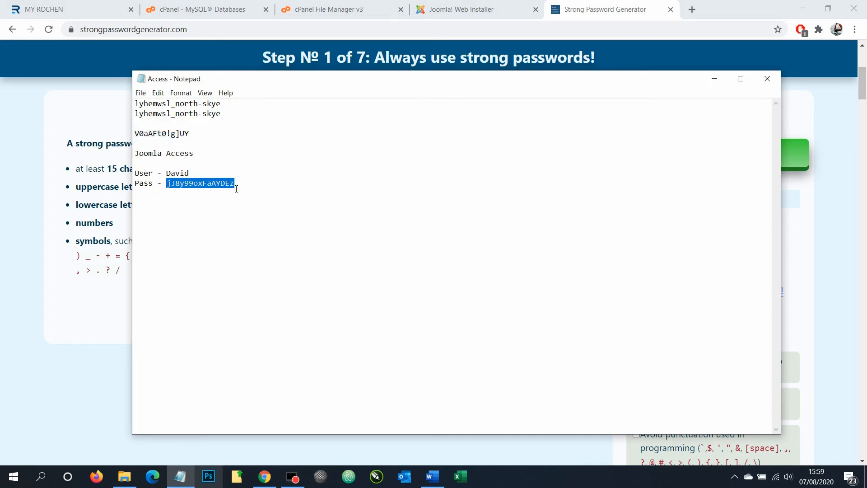
{"action": "left_click", "coordinate": [450, 8]}
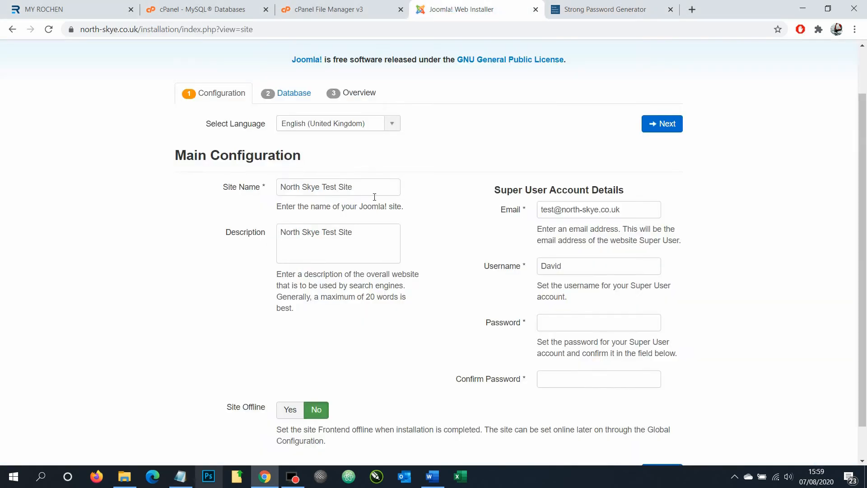
Paste the generated password into both super user password fields and continue to database setup
{"action": "left_click", "coordinate": [570, 324]}
{"action": "key", "text": "ctrl+v"}
{"action": "left_click", "coordinate": [592, 379]}
{"action": "key", "text": "ctrl+v"}
{"action": "scroll", "coordinate": [662, 361], "scroll_direction": "down", "scroll_amount": 1}
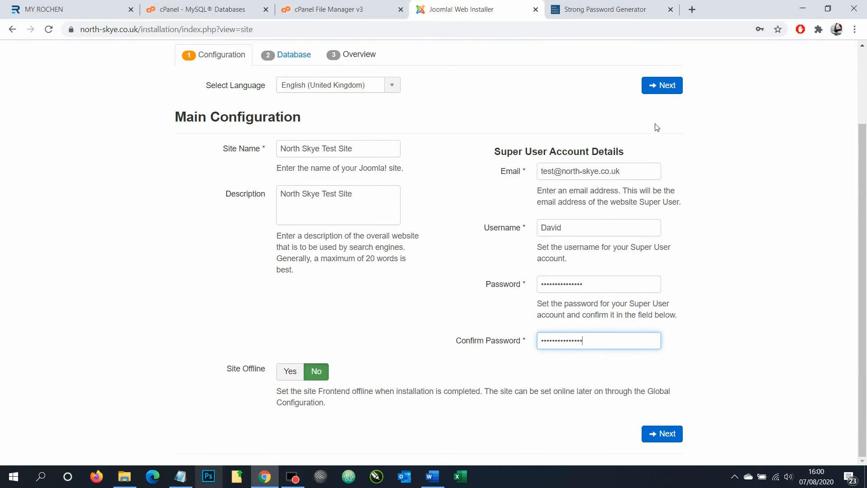
{"action": "left_click", "coordinate": [671, 87]}
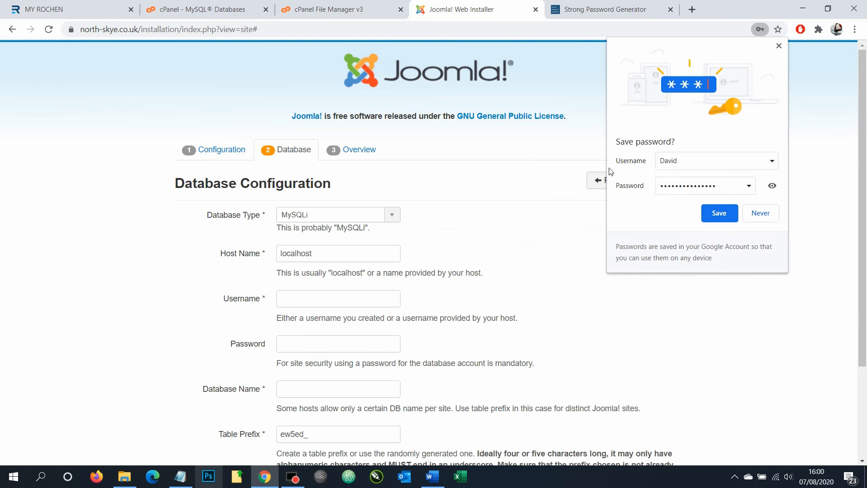
Copy the database username from the notes into the Username and Database Name fields
{"action": "left_click", "coordinate": [779, 45]}
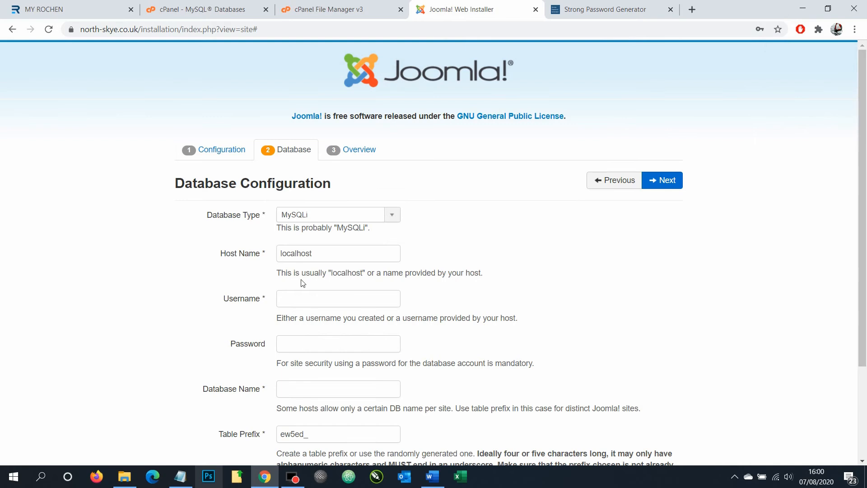
{"action": "left_click", "coordinate": [180, 477]}
{"action": "left_click_drag", "start_coordinate": [235, 106], "coordinate": [135, 103]}
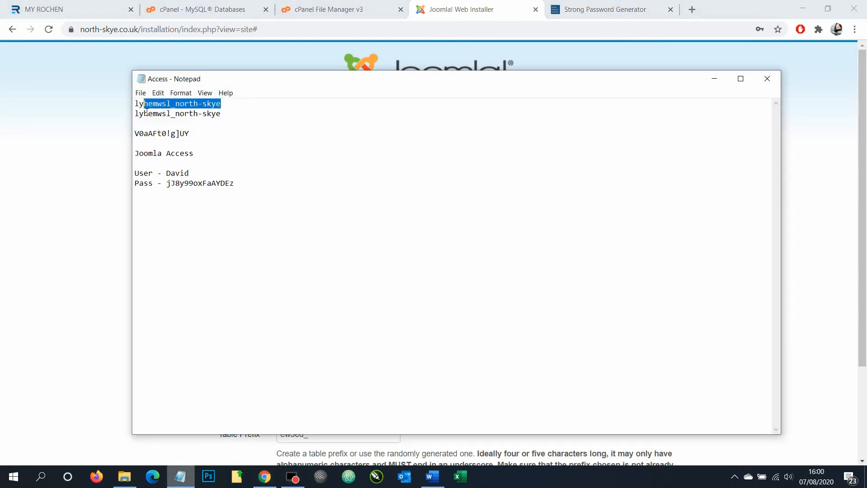
{"action": "left_click", "coordinate": [67, 178]}
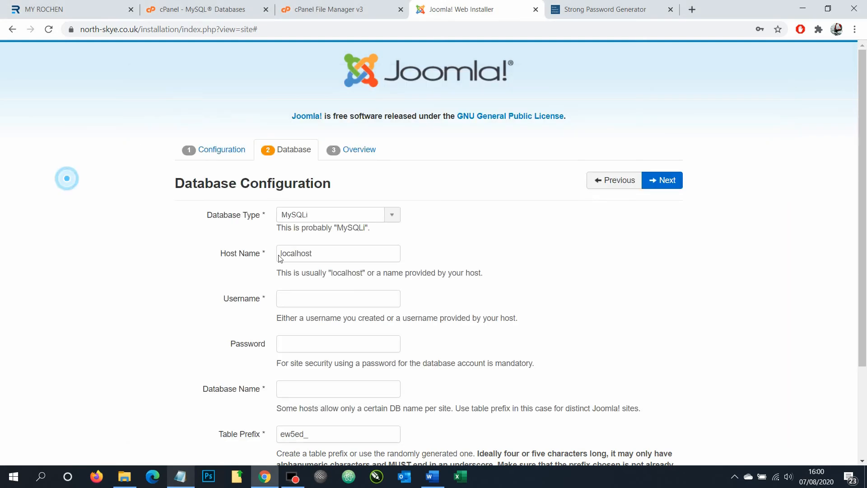
{"action": "left_click", "coordinate": [290, 299]}
{"action": "key", "text": "ctrl+v"}
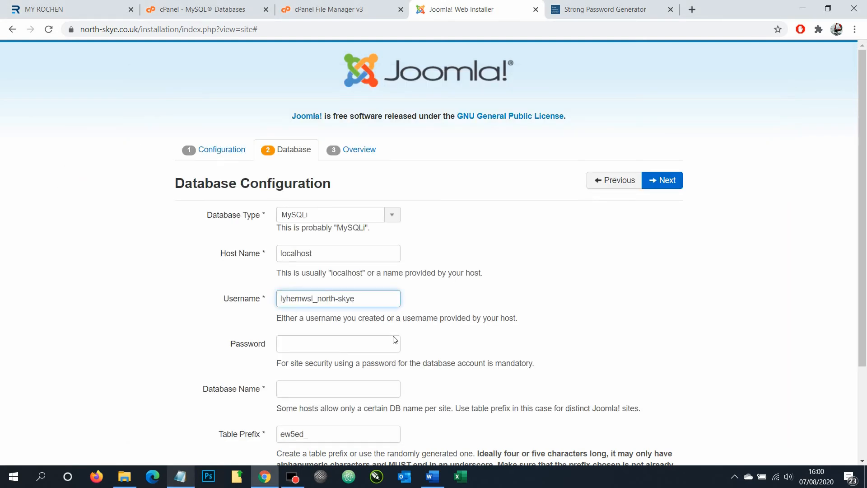
{"action": "left_click", "coordinate": [330, 388]}
{"action": "key", "text": "ctrl+v"}
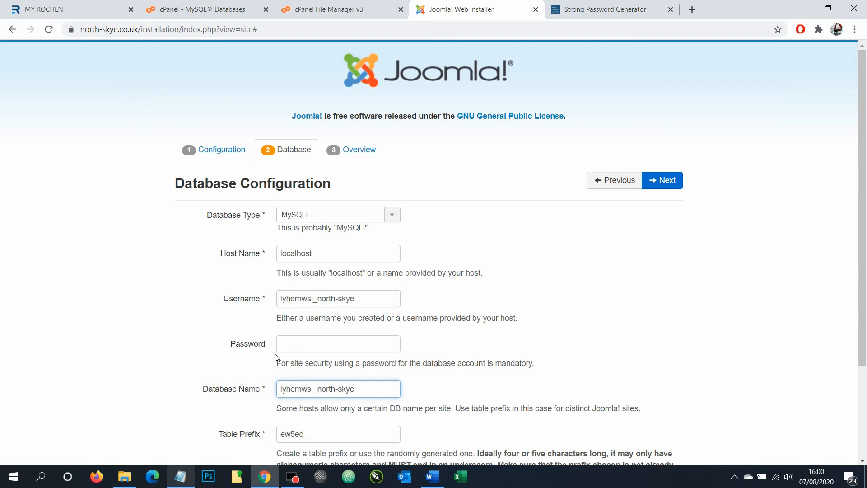
Copy the database password from the notes into the Password field and continue to Overview
{"action": "left_click", "coordinate": [181, 477]}
{"action": "left_click_drag", "start_coordinate": [205, 132], "coordinate": [134, 142]}
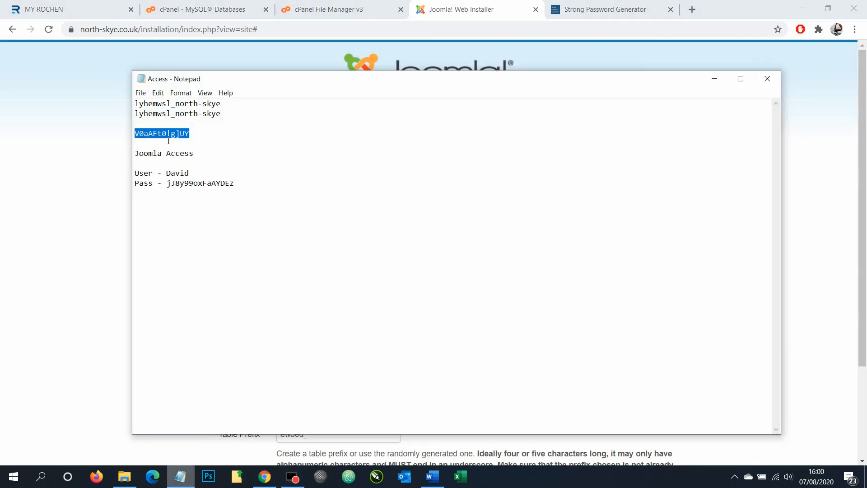
{"action": "left_click", "coordinate": [715, 78]}
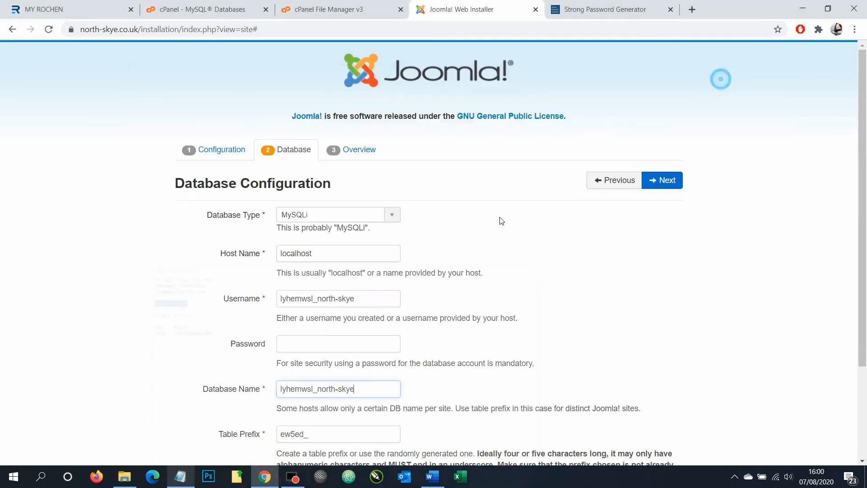
{"action": "left_click", "coordinate": [298, 342]}
{"action": "key", "text": "ctrl+v"}
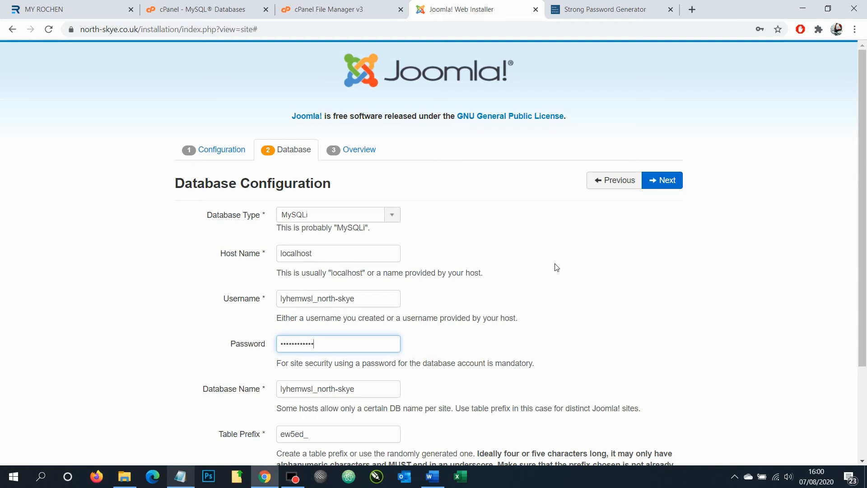
{"action": "scroll", "coordinate": [556, 267], "scroll_direction": "down", "scroll_amount": 3}
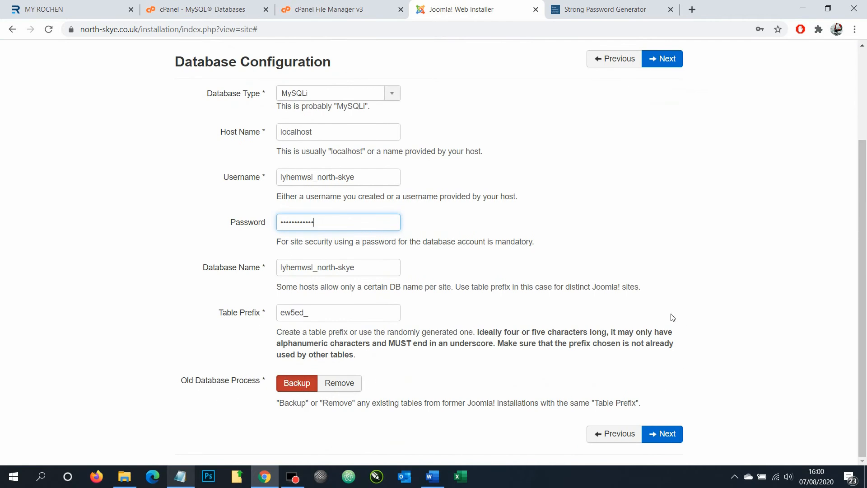
{"action": "scroll", "coordinate": [489, 302], "scroll_direction": "up", "scroll_amount": 1}
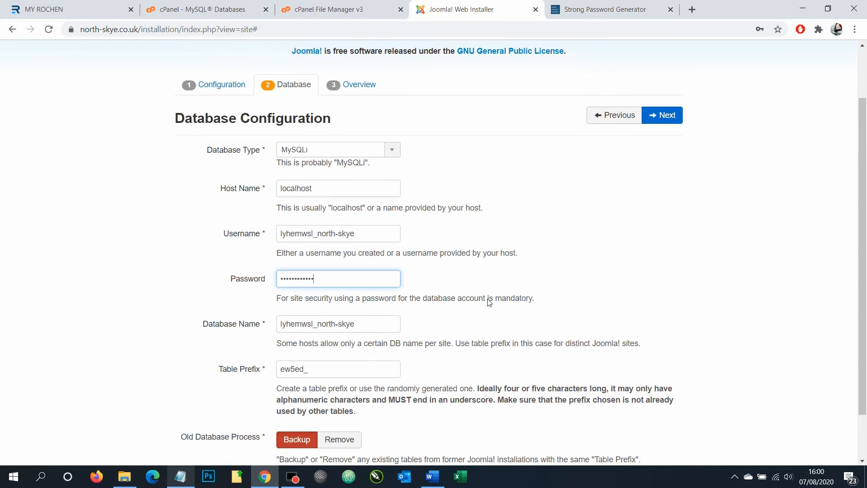
{"action": "left_click", "coordinate": [665, 115]}
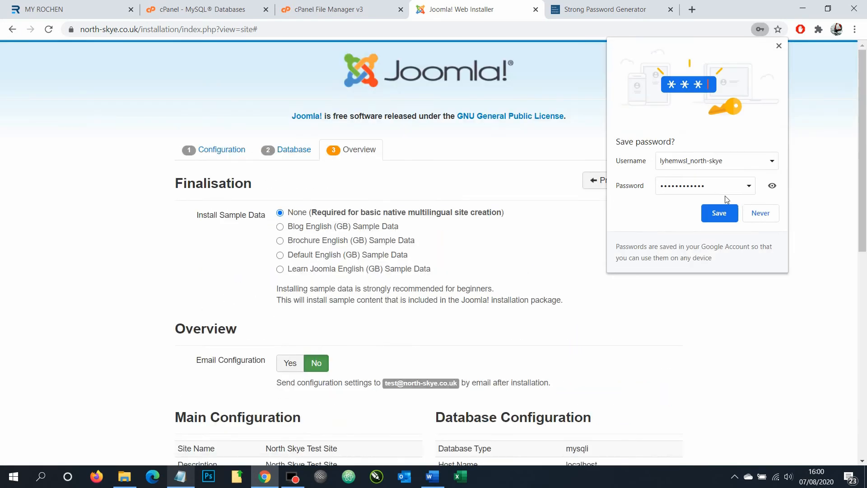
Dismiss the save-password prompt and review the Overview: no sample data, all checks passing
{"action": "left_click", "coordinate": [779, 46]}
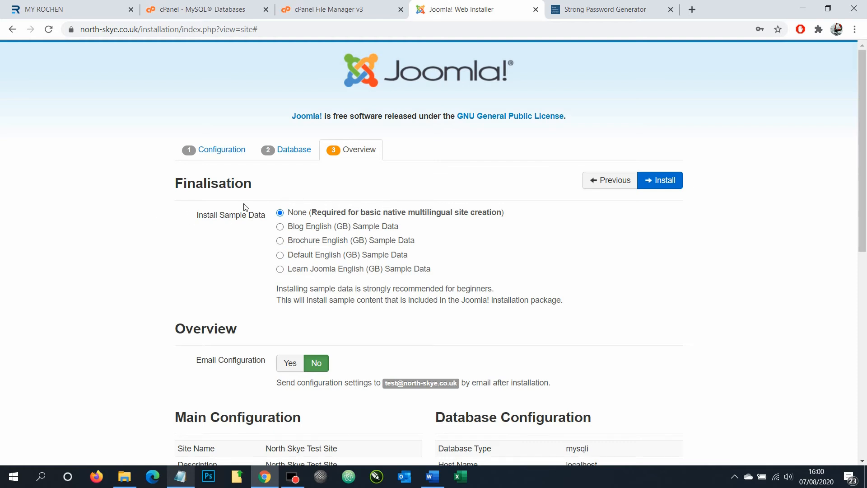
{"action": "mouse_move", "coordinate": [410, 214]}
{"action": "mouse_move", "coordinate": [344, 217]}
{"action": "scroll", "coordinate": [506, 263], "scroll_direction": "down", "scroll_amount": 5}
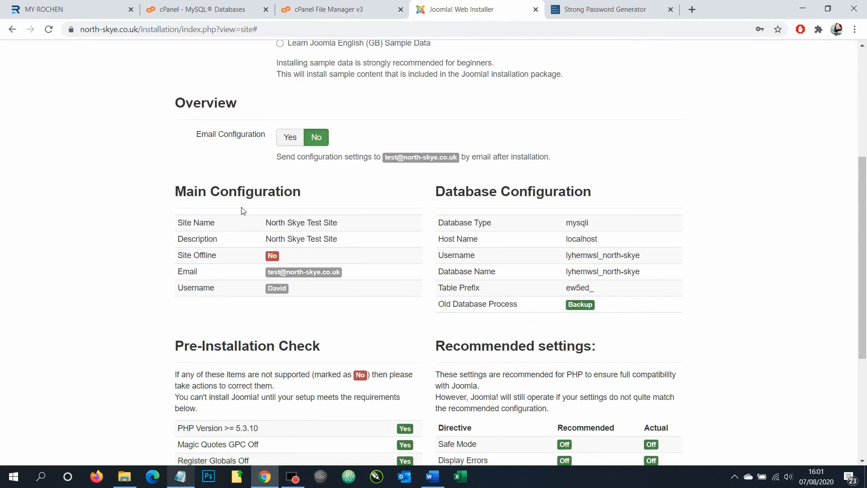
{"action": "scroll", "coordinate": [606, 373], "scroll_direction": "down", "scroll_amount": 4}
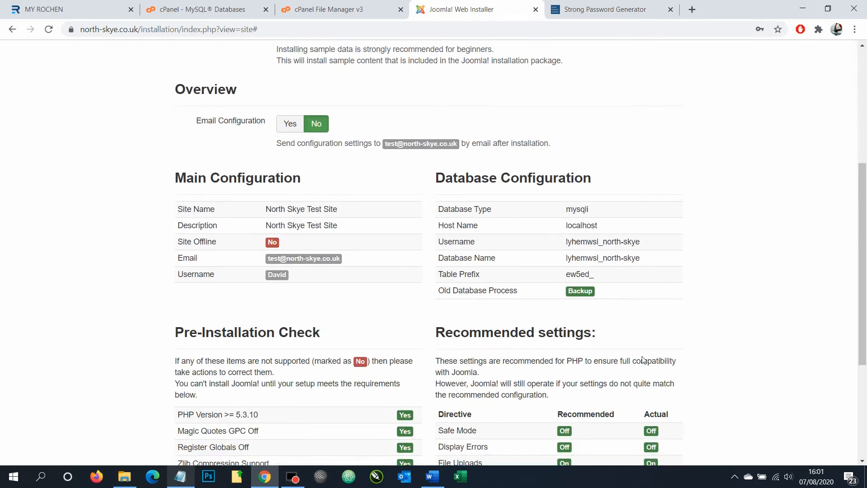
{"action": "scroll", "coordinate": [604, 377], "scroll_direction": "down", "scroll_amount": 1}
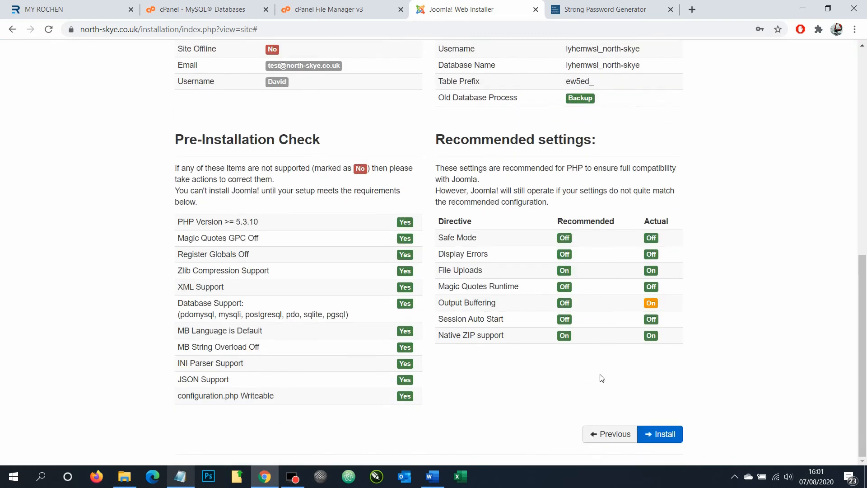
{"action": "scroll", "coordinate": [602, 373], "scroll_direction": "up", "scroll_amount": 10}
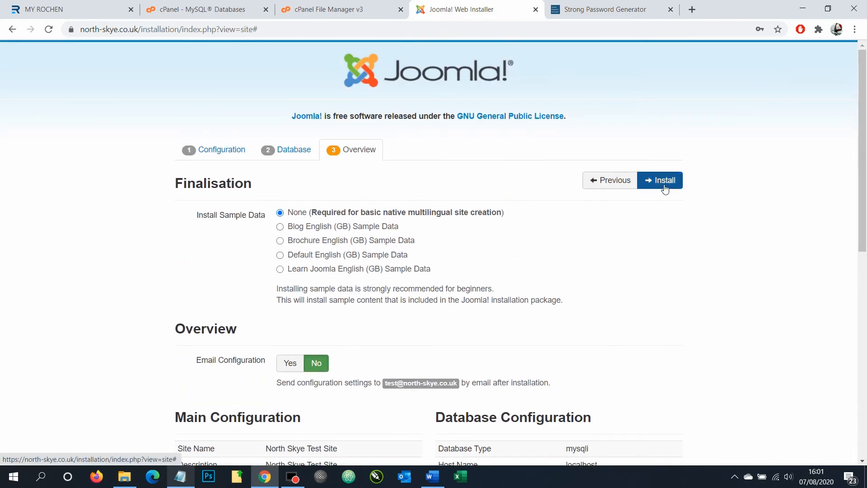
Install Joomla, remove the installation folder, and view the North Skye Test Site home page
{"action": "left_click", "coordinate": [665, 189]}
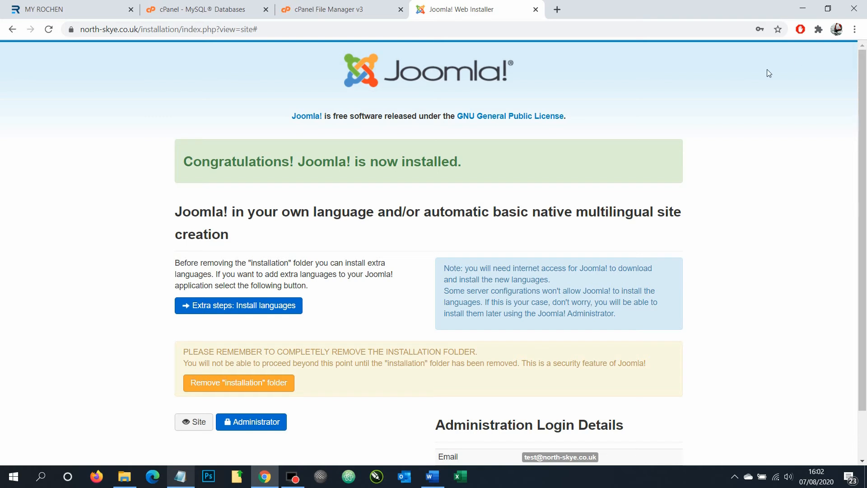
{"action": "scroll", "coordinate": [397, 140], "scroll_direction": "down", "scroll_amount": 1}
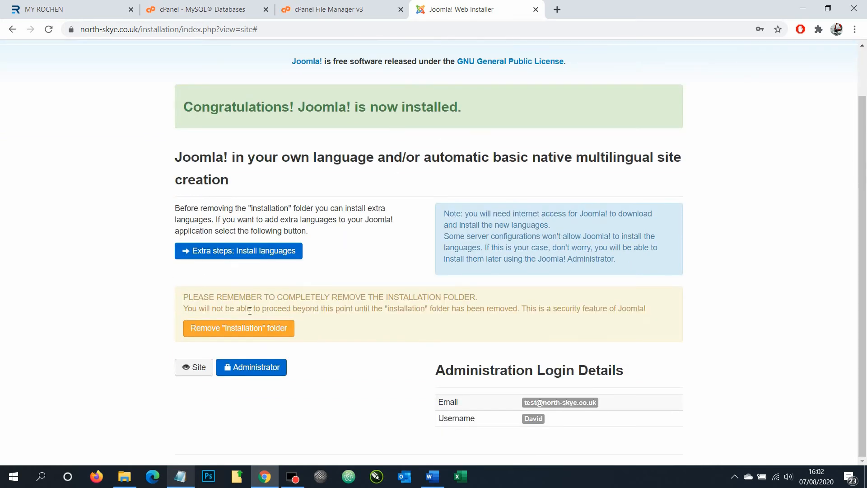
{"action": "left_click", "coordinate": [219, 333]}
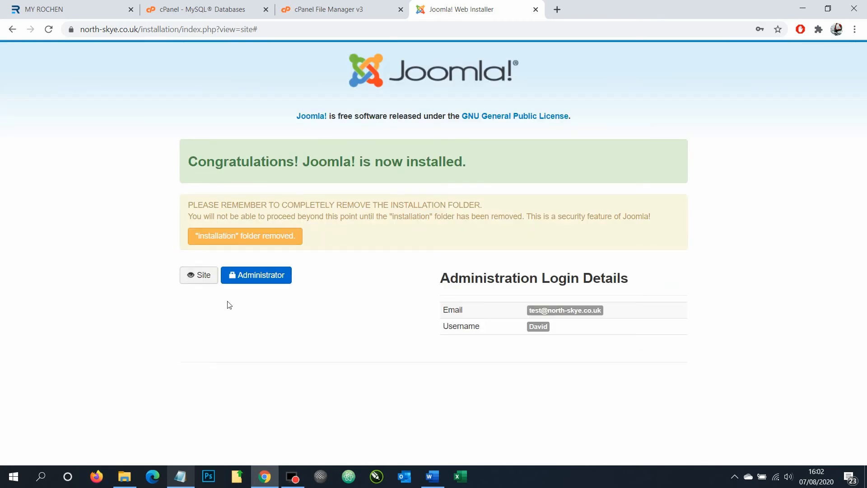
{"action": "left_click", "coordinate": [198, 281]}
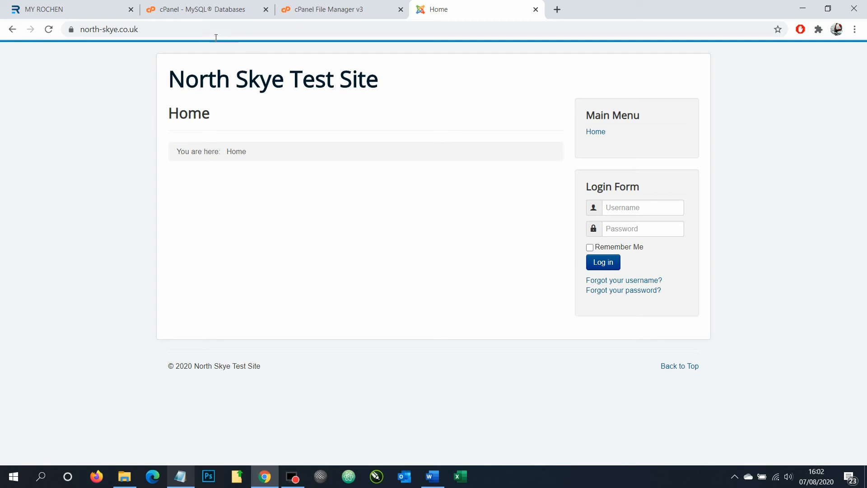
Open north-skye.co.uk/administrator to reach the admin login page
{"action": "left_click", "coordinate": [221, 29]}
{"action": "left_click", "coordinate": [223, 30]}
{"action": "type", "text": "/ad"}
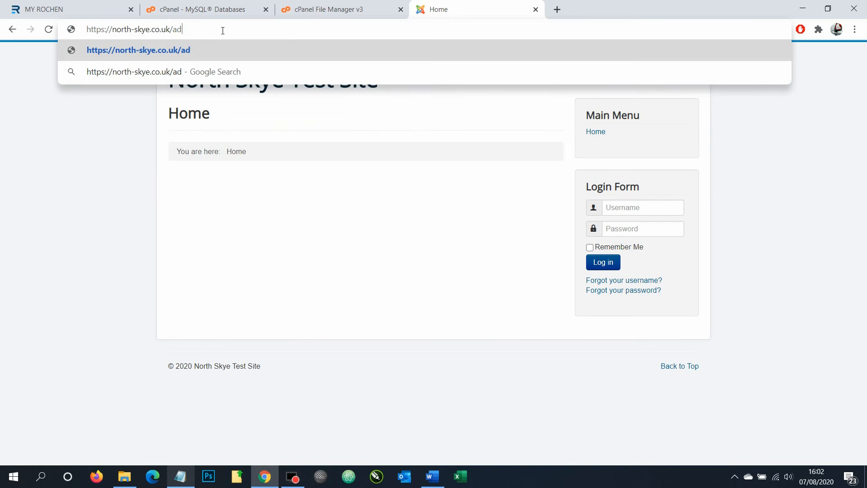
{"action": "type", "text": "mini"}
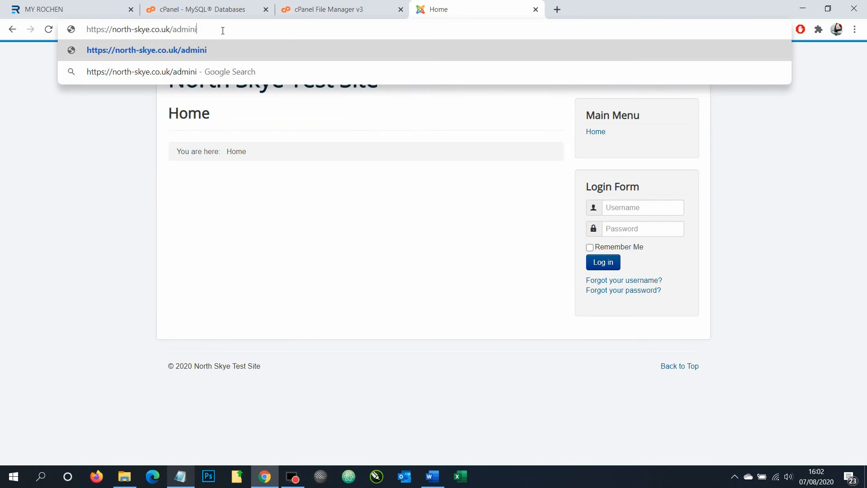
{"action": "type", "text": "strato"}
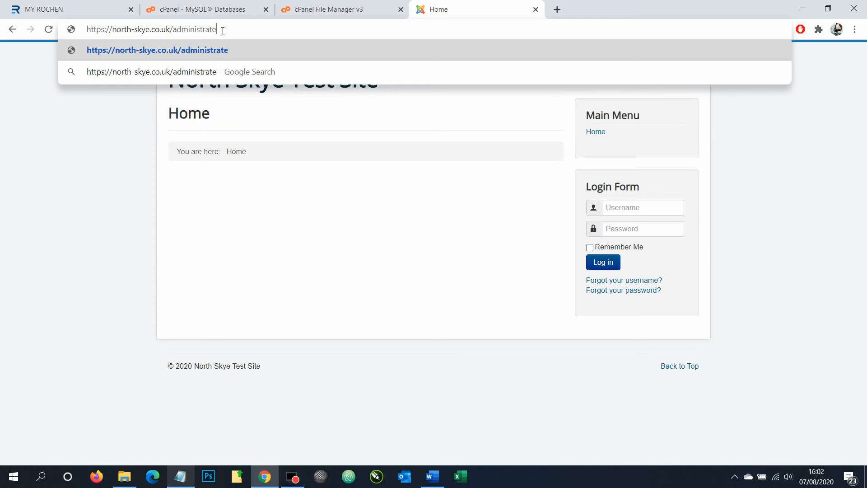
{"action": "type", "text": "r"}
{"action": "key", "text": "Return"}
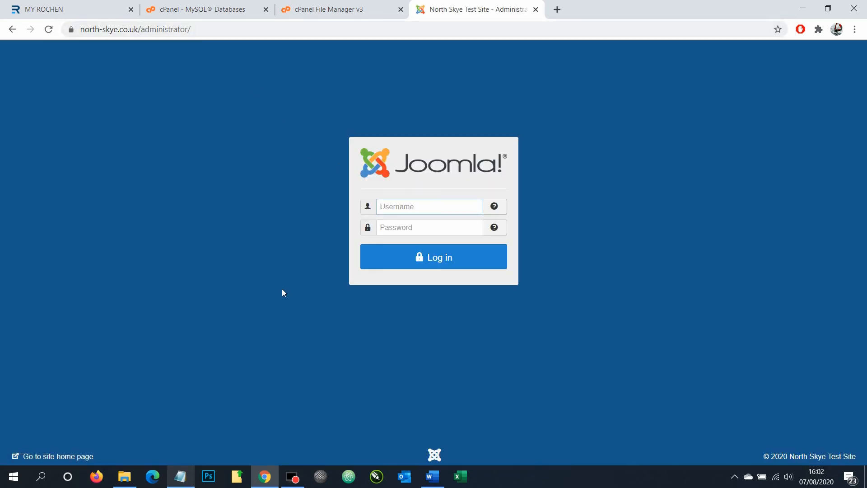
Log in as the super user with the username and the password copied from the notes
{"action": "left_click", "coordinate": [180, 477]}
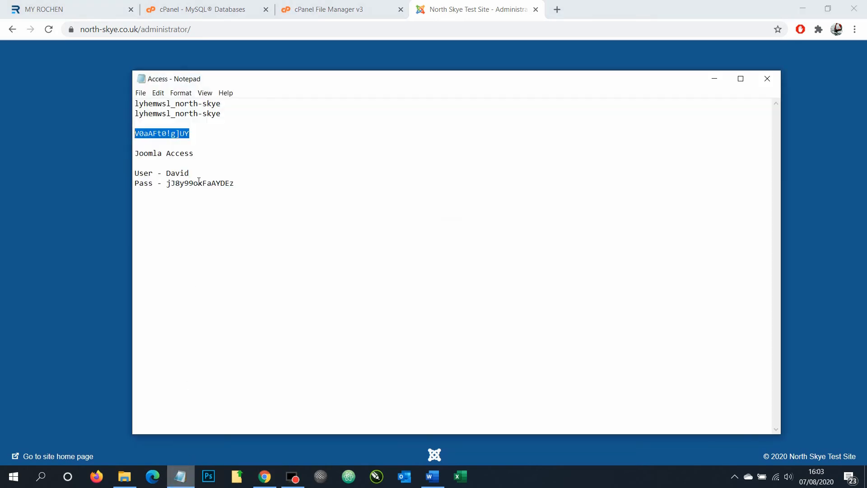
{"action": "left_click_drag", "start_coordinate": [239, 187], "coordinate": [173, 190]}
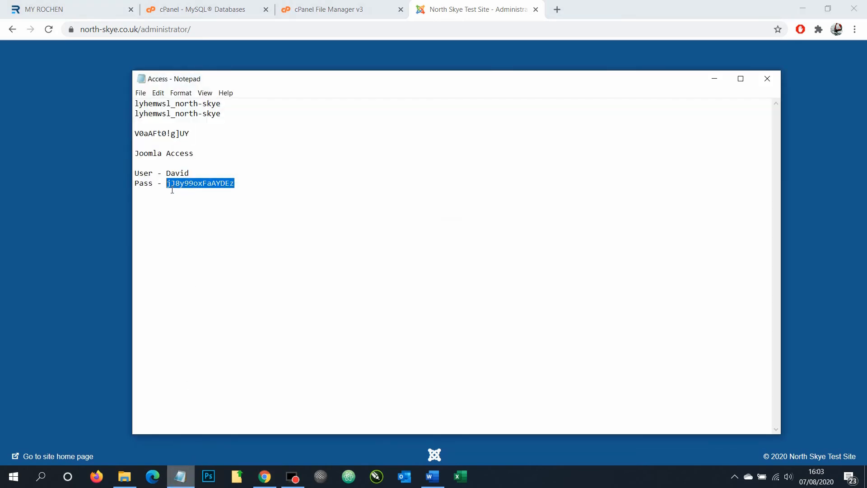
{"action": "left_click", "coordinate": [59, 248]}
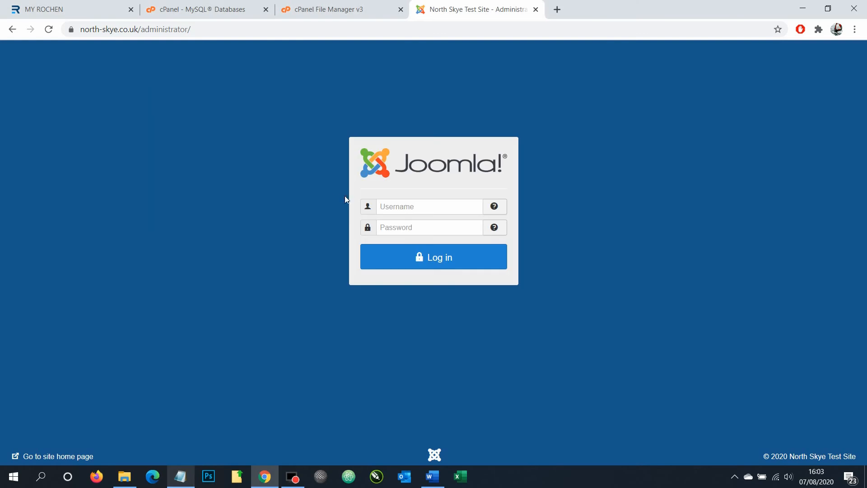
{"action": "left_click", "coordinate": [415, 205]}
{"action": "type", "text": "David"}
{"action": "key", "text": "Tab"}
{"action": "key", "text": "ctrl+v"}
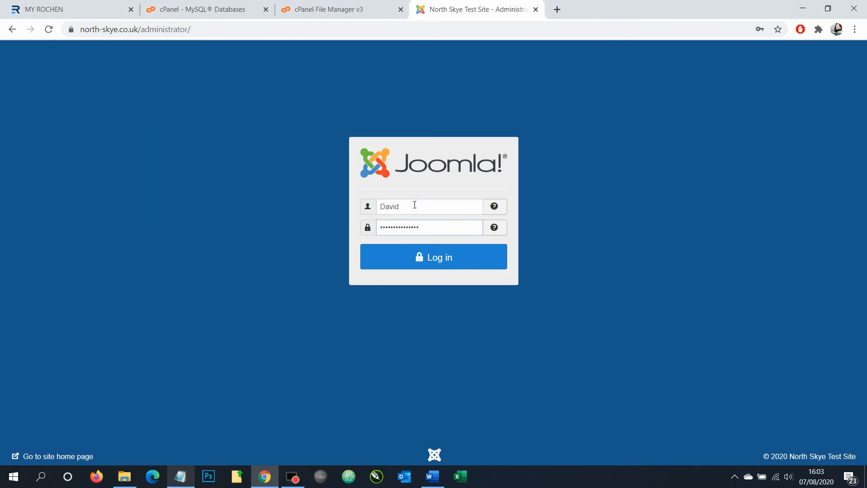
{"action": "left_click", "coordinate": [493, 252]}
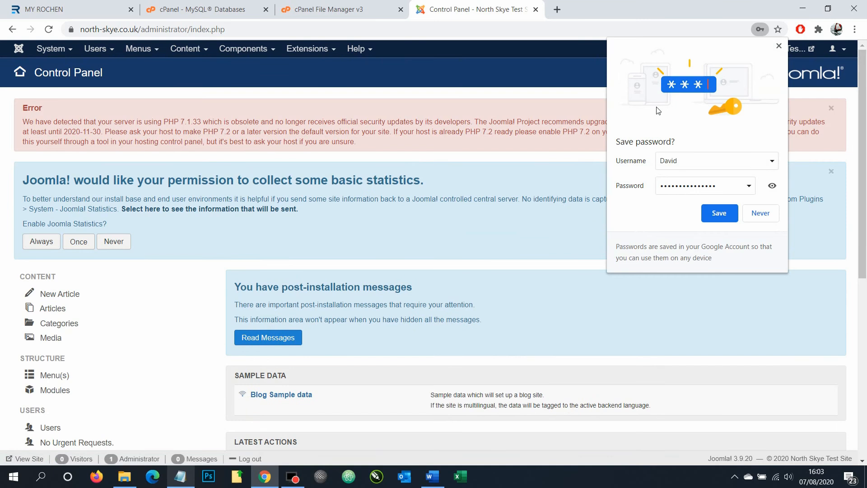
Save the admin login, decline statistics with Never, and hide all post-installation messages
{"action": "left_click", "coordinate": [711, 212]}
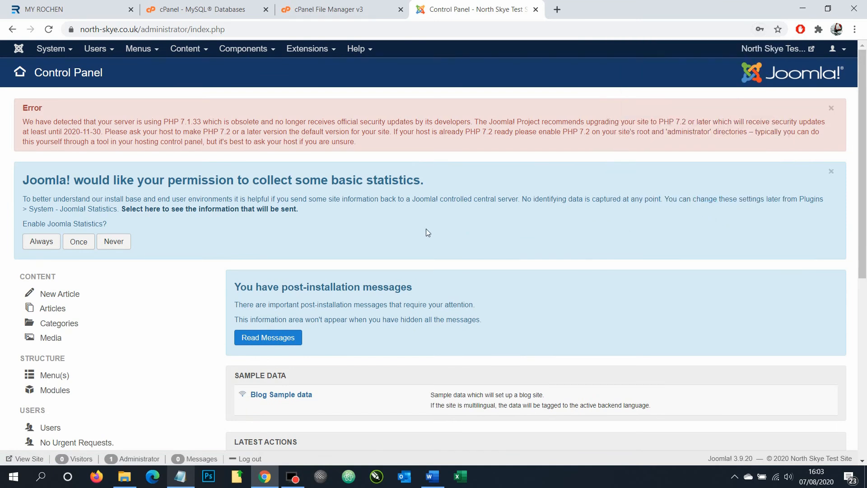
{"action": "left_click", "coordinate": [115, 241]}
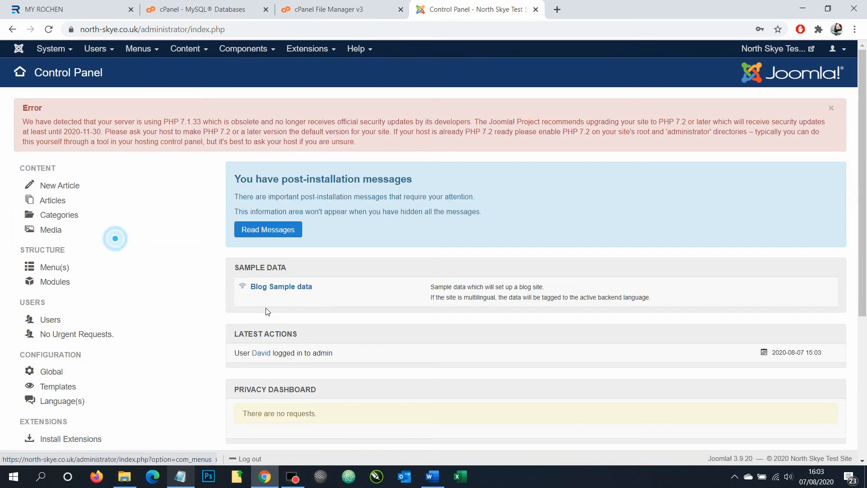
{"action": "left_click", "coordinate": [269, 231]}
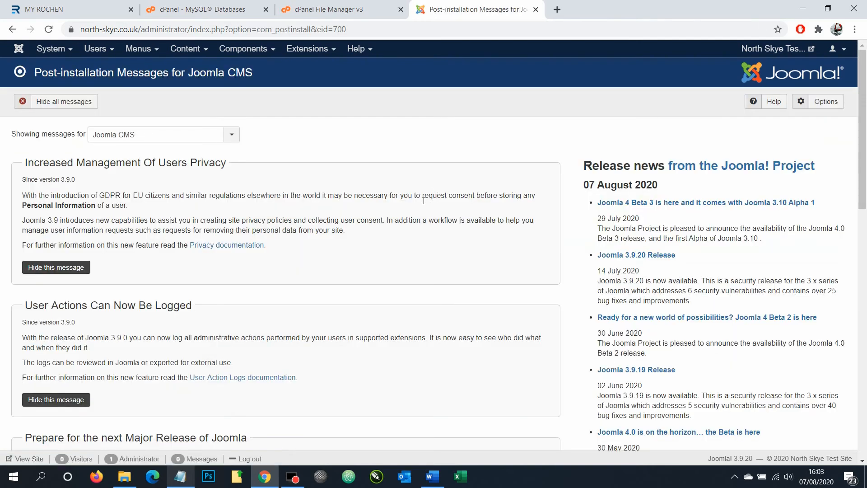
{"action": "left_click", "coordinate": [54, 100]}
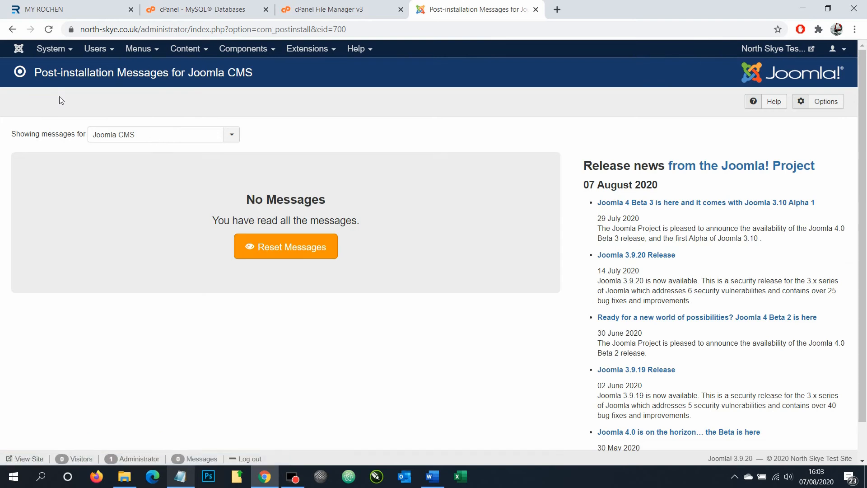
{"action": "left_click", "coordinate": [24, 53]}
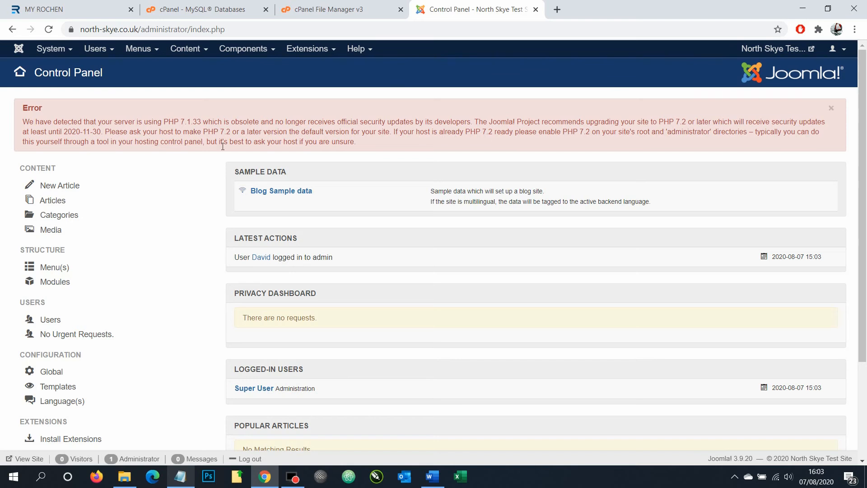
From the cPanel dashboard's Select PHP Version page, choose 7.3 and set it as current
{"action": "left_click", "coordinate": [197, 6]}
{"action": "left_click", "coordinate": [49, 61]}
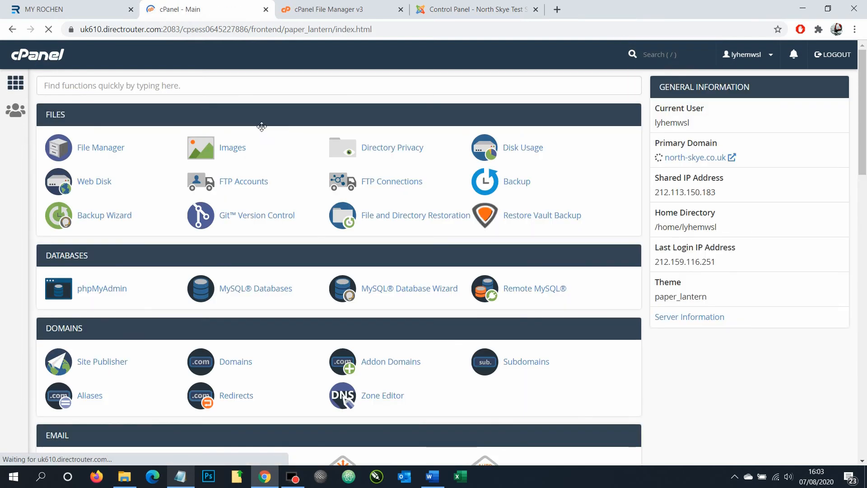
{"action": "scroll", "coordinate": [572, 216], "scroll_direction": "down", "scroll_amount": 8}
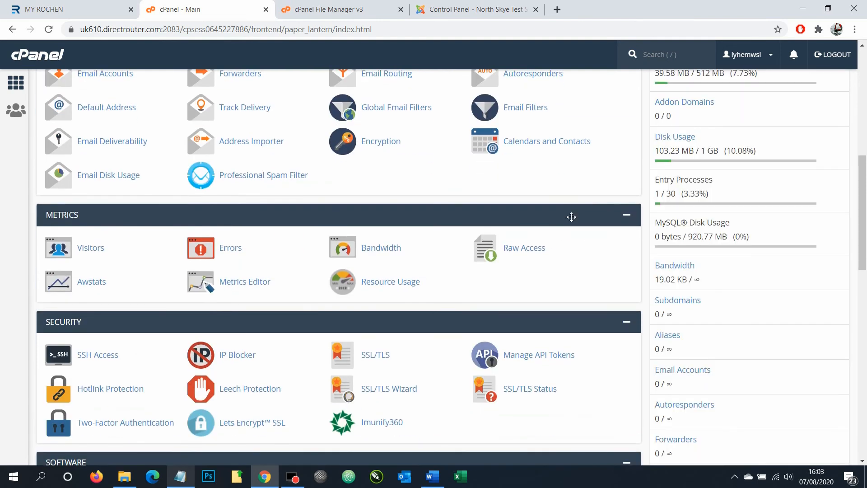
{"action": "scroll", "coordinate": [572, 216], "scroll_direction": "down", "scroll_amount": 5}
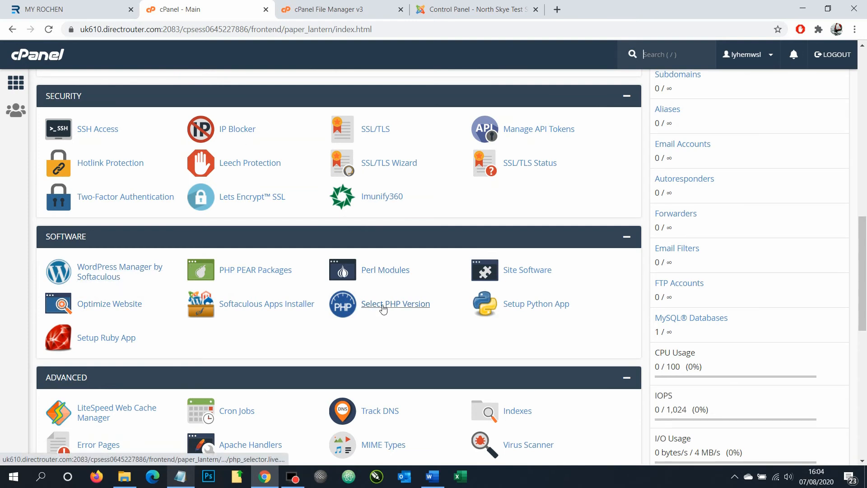
{"action": "left_click", "coordinate": [384, 307]}
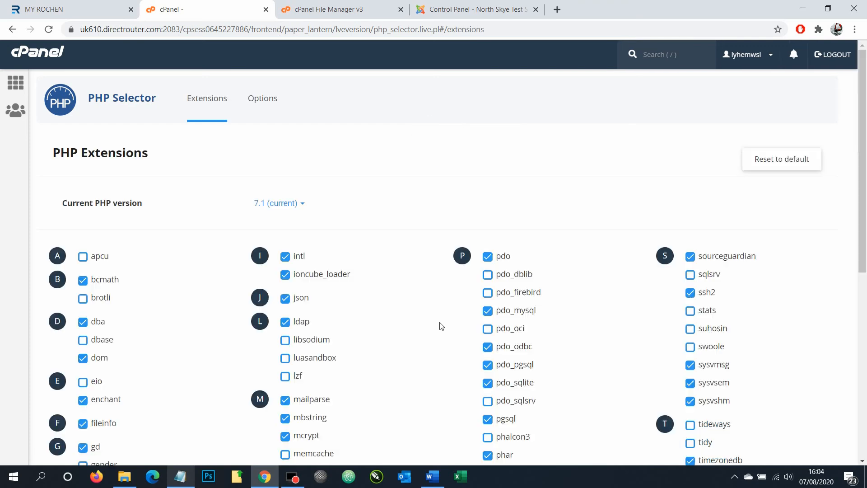
{"action": "left_click", "coordinate": [264, 207]}
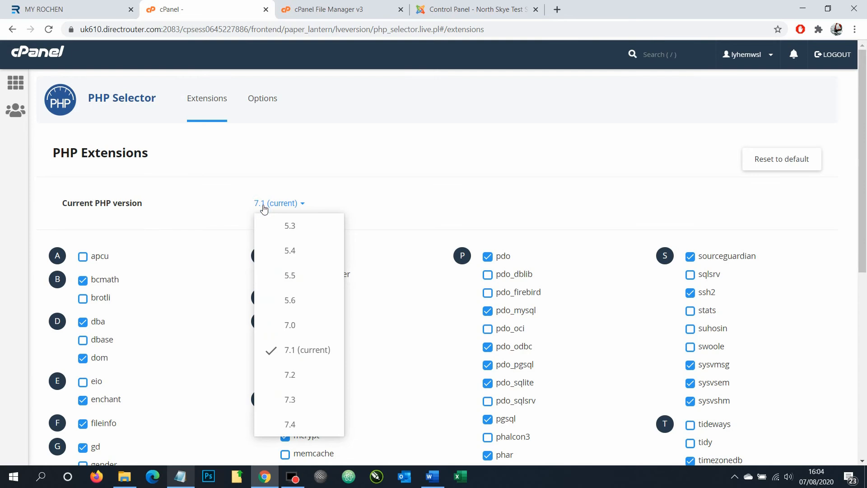
{"action": "left_click", "coordinate": [284, 403]}
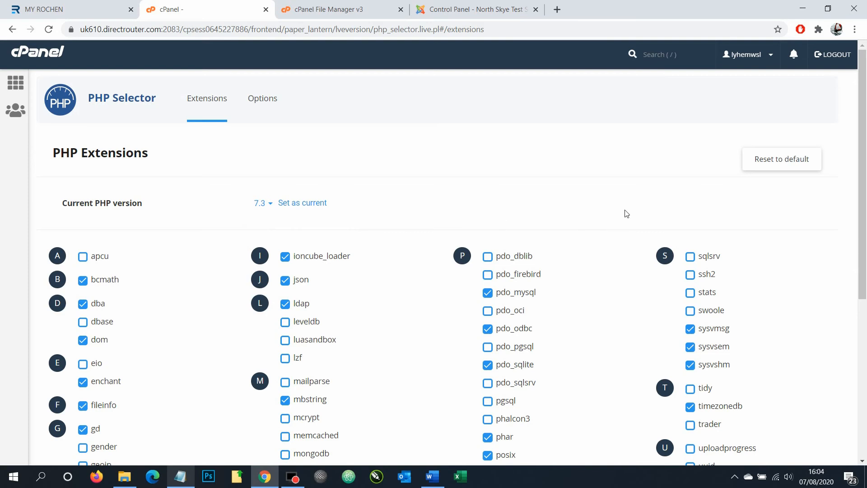
{"action": "scroll", "coordinate": [339, 186], "scroll_direction": "down", "scroll_amount": 6}
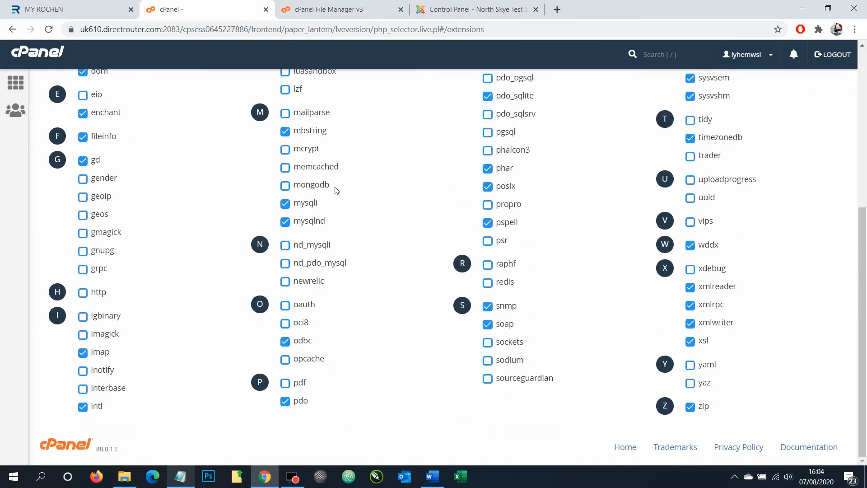
{"action": "scroll", "coordinate": [337, 189], "scroll_direction": "up", "scroll_amount": 6}
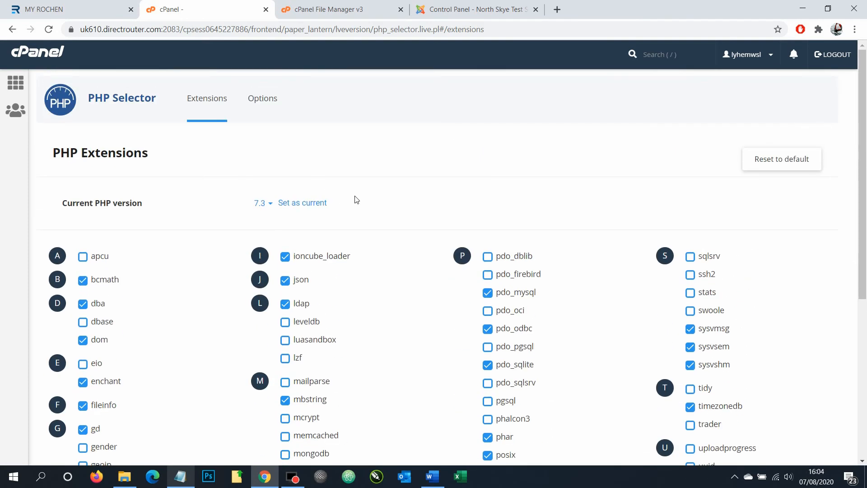
{"action": "left_click", "coordinate": [325, 206]}
Reload the Joomla Control Panel to confirm the PHP warning is gone, then open the live site
{"action": "left_click", "coordinate": [39, 53]}
{"action": "left_click", "coordinate": [441, 9]}
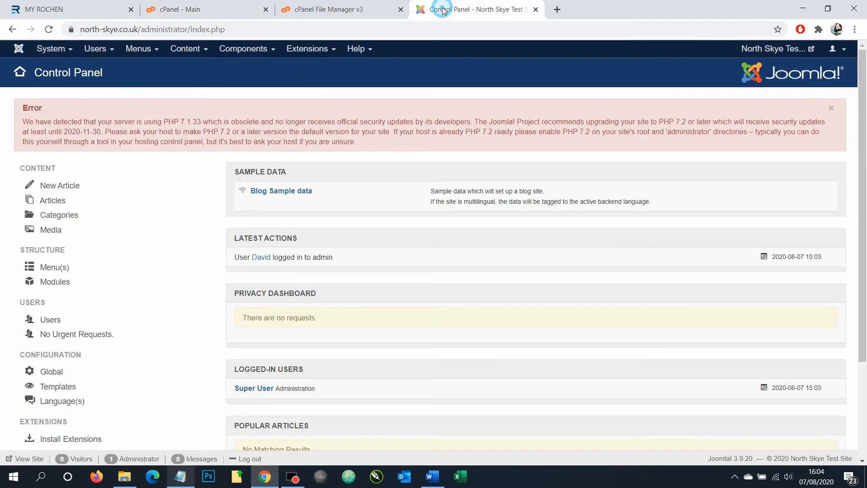
{"action": "left_click", "coordinate": [49, 29]}
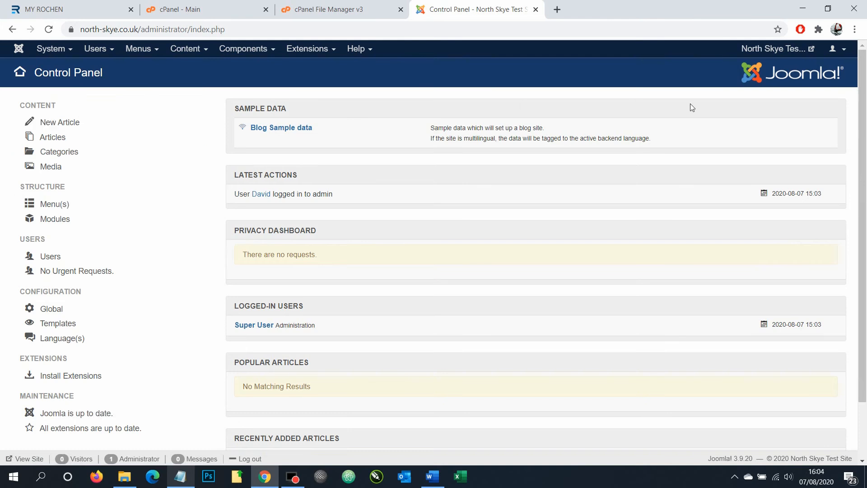
{"action": "left_click", "coordinate": [764, 49]}
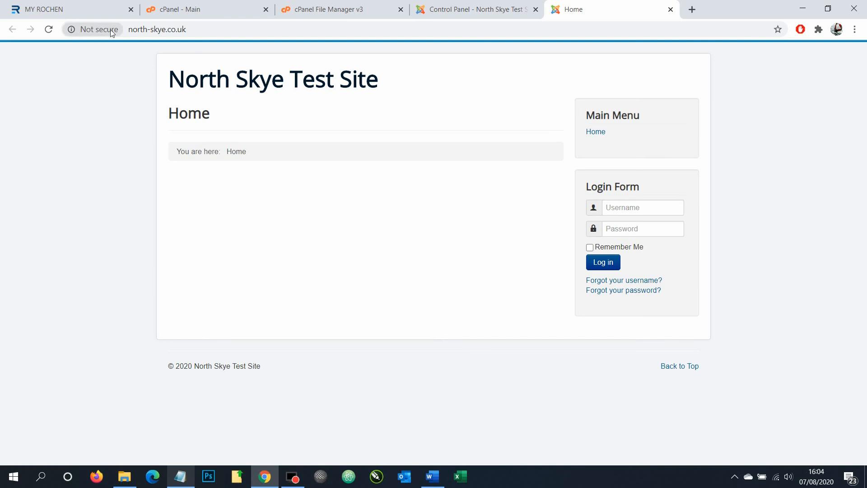
Return to the cPanel main dashboard, which shows north-skye.co.uk with a DV certificate
{"action": "left_click", "coordinate": [487, 9]}
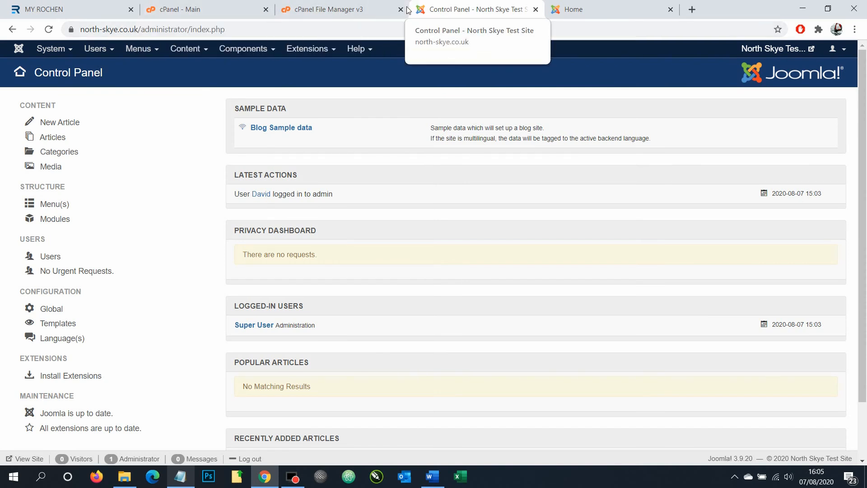
{"action": "left_click", "coordinate": [255, 17]}
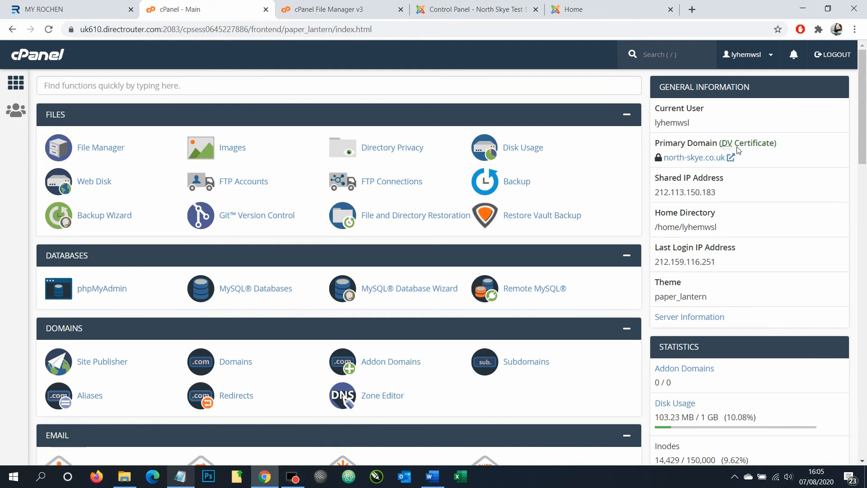
{"action": "scroll", "coordinate": [365, 190], "scroll_direction": "down", "scroll_amount": 6}
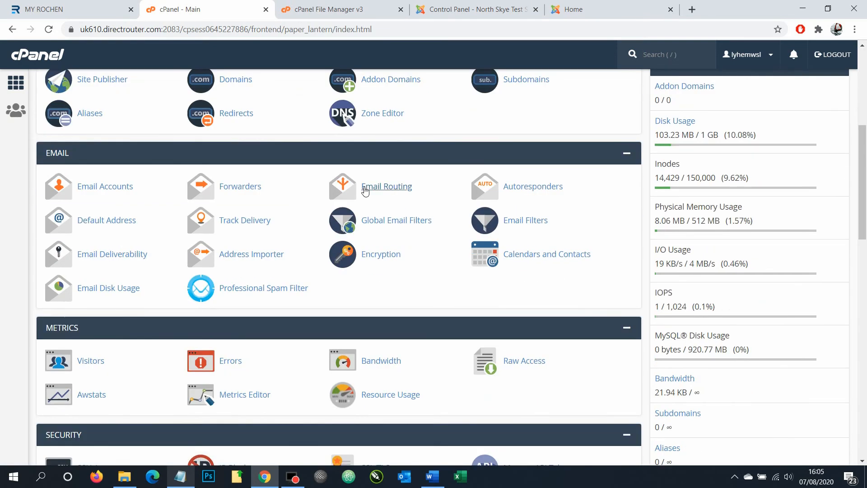
{"action": "scroll", "coordinate": [364, 189], "scroll_direction": "down", "scroll_amount": 5}
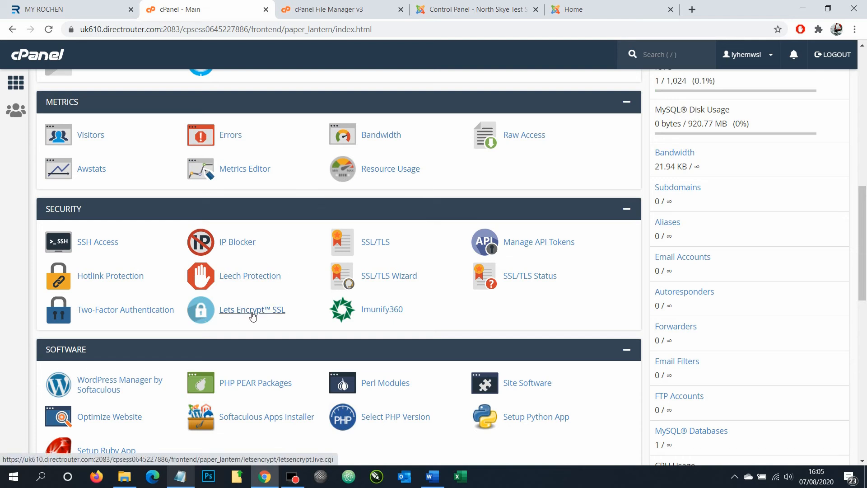
{"action": "scroll", "coordinate": [645, 265], "scroll_direction": "up", "scroll_amount": 8}
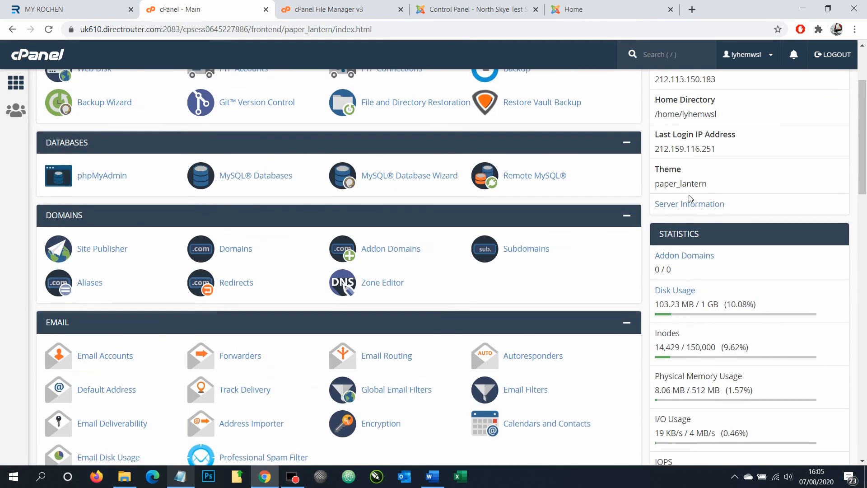
{"action": "scroll", "coordinate": [679, 153], "scroll_direction": "up", "scroll_amount": 3}
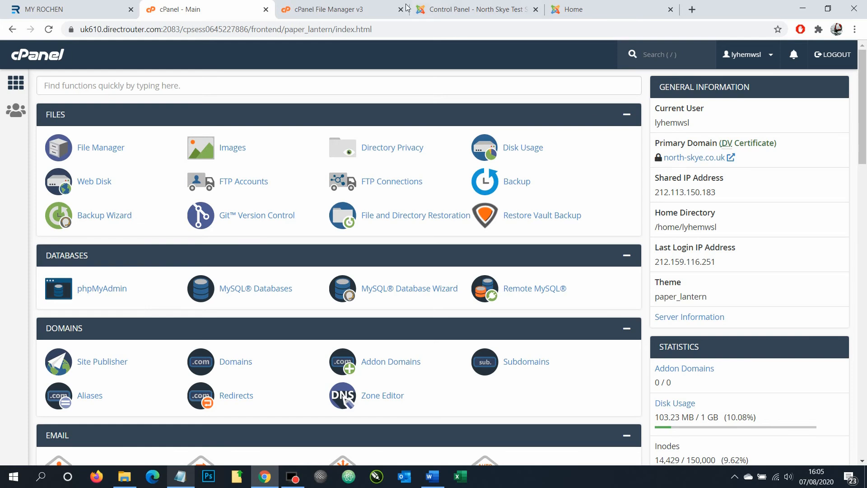
In Joomla Global Configuration's Server settings, set Force HTTPS to Entire Site and save
{"action": "left_click", "coordinate": [494, 8]}
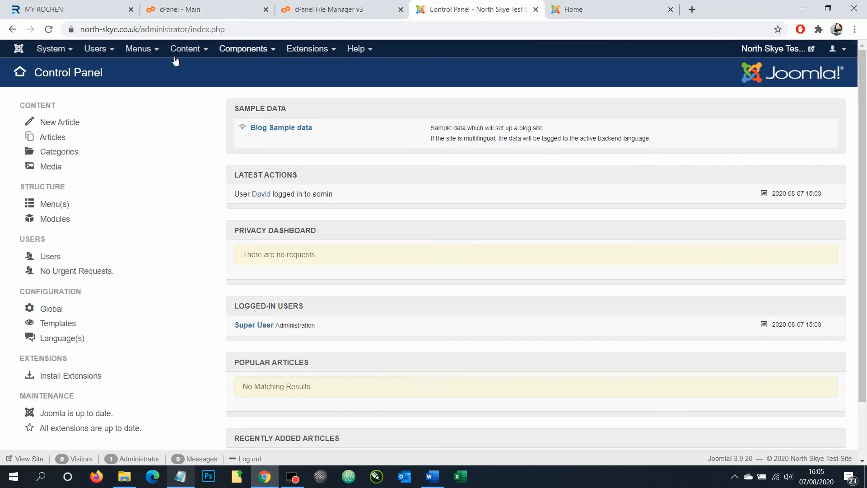
{"action": "left_click", "coordinate": [52, 49]}
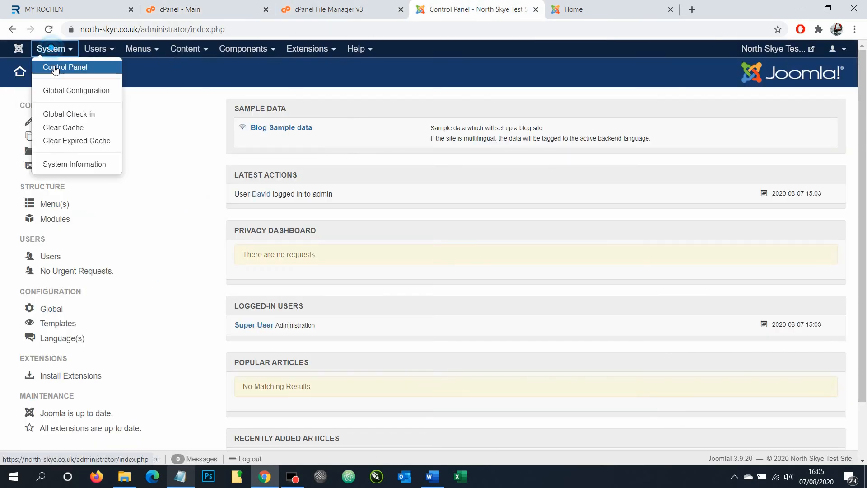
{"action": "left_click", "coordinate": [60, 98]}
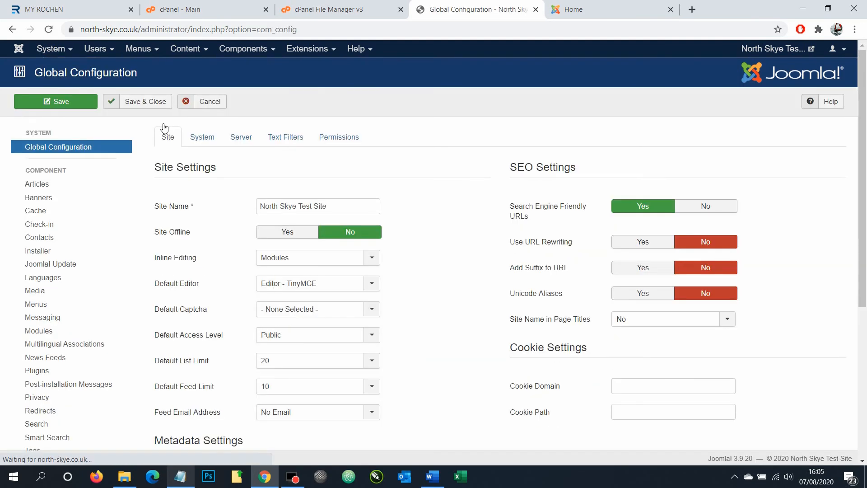
{"action": "left_click", "coordinate": [212, 142]}
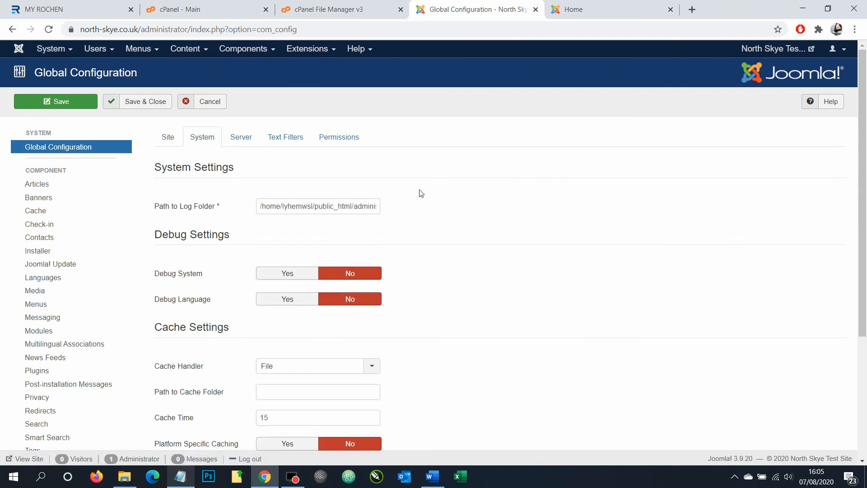
{"action": "scroll", "coordinate": [421, 193], "scroll_direction": "down", "scroll_amount": 4}
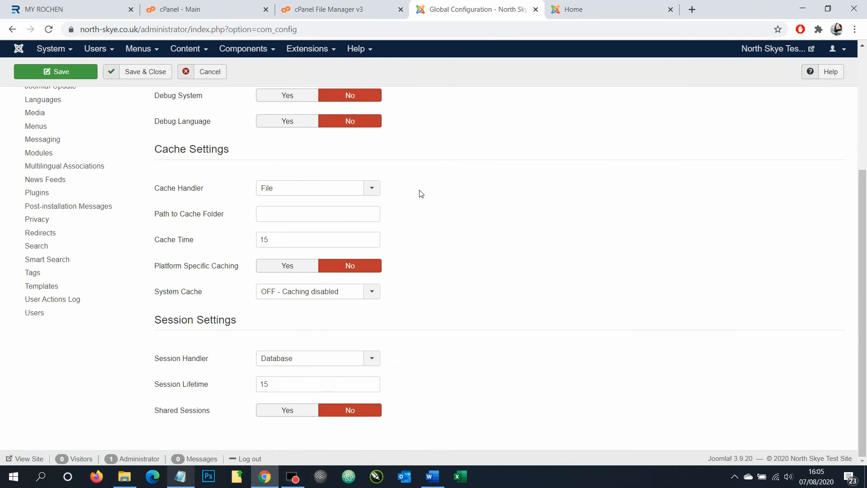
{"action": "scroll", "coordinate": [422, 193], "scroll_direction": "up", "scroll_amount": 5}
{"action": "left_click", "coordinate": [253, 130]}
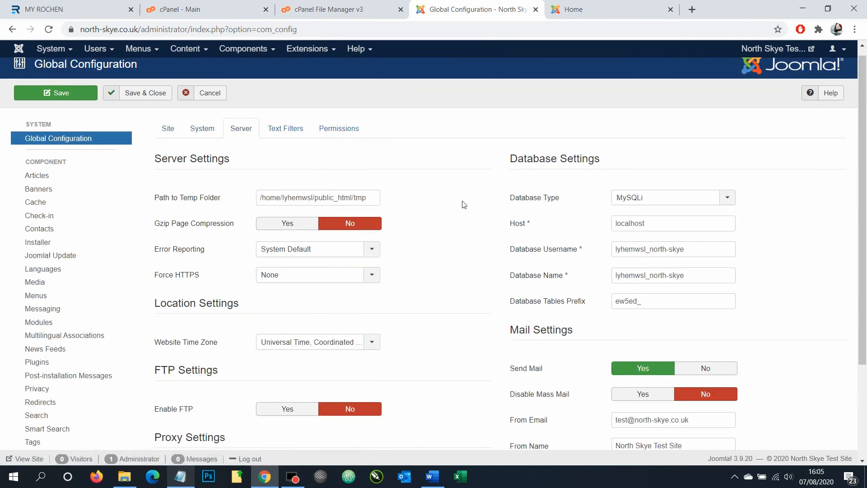
{"action": "scroll", "coordinate": [464, 205], "scroll_direction": "down", "scroll_amount": 1}
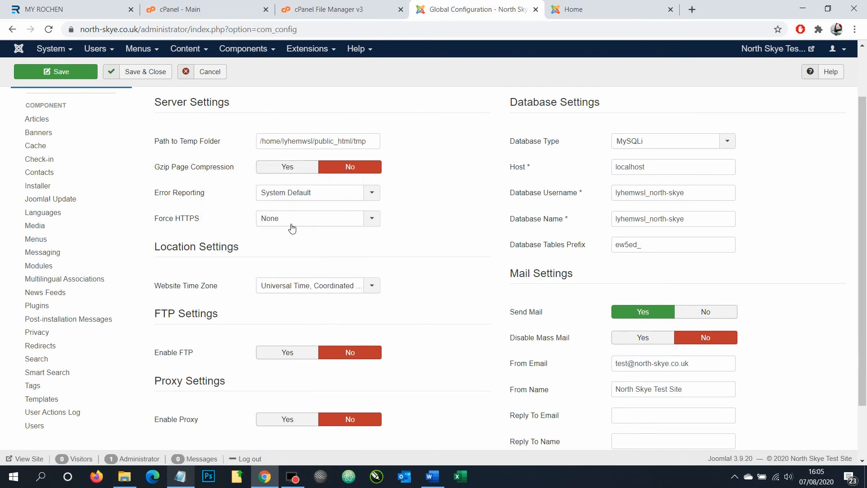
{"action": "left_click", "coordinate": [297, 223]}
{"action": "left_click", "coordinate": [293, 258]}
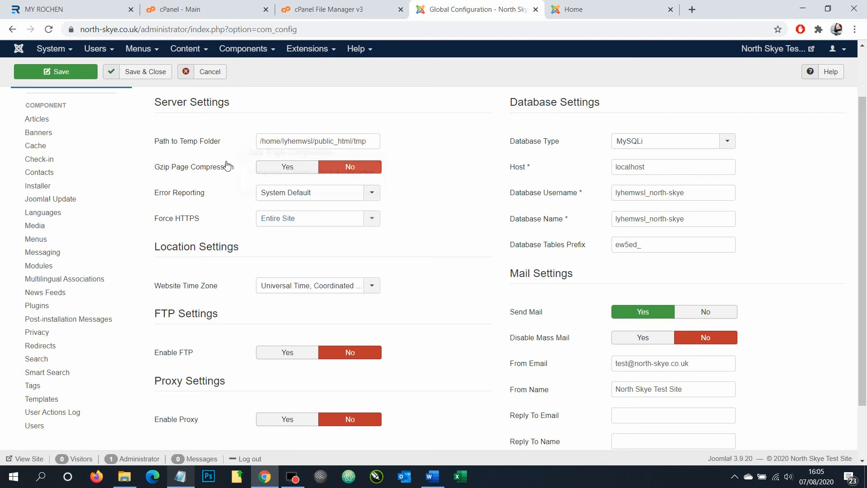
{"action": "left_click", "coordinate": [56, 71]}
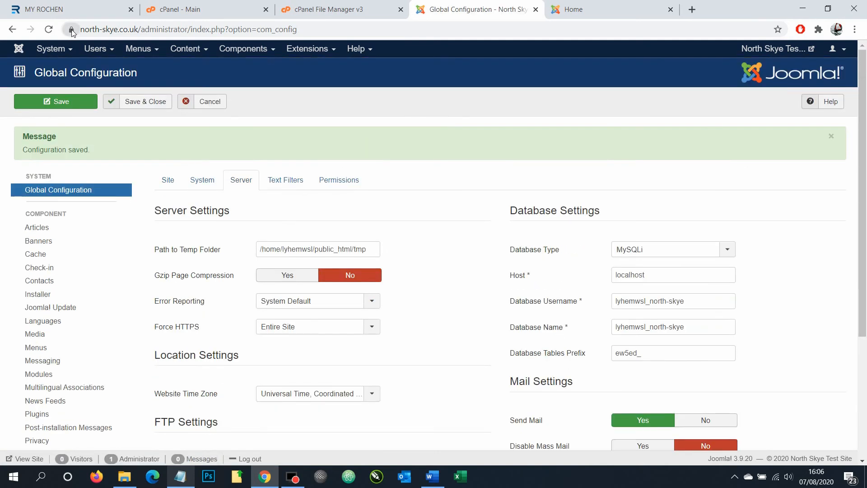
Reload the site's front page to confirm it loads over HTTPS
{"action": "left_click", "coordinate": [570, 9]}
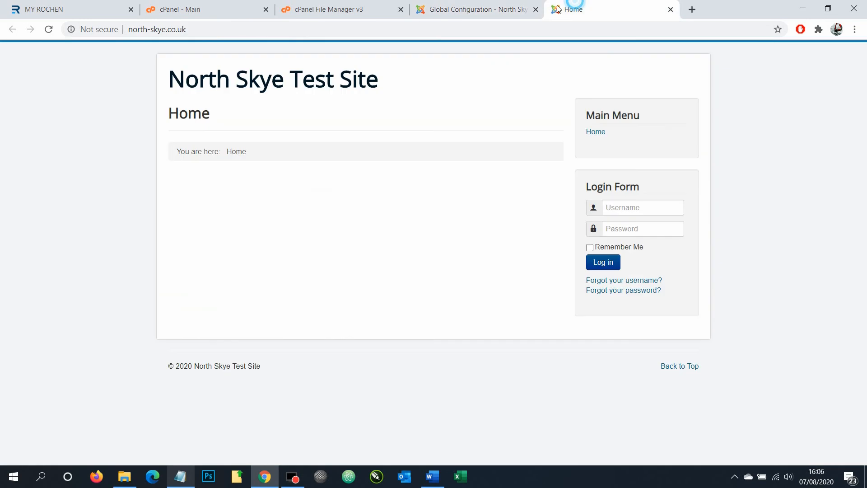
{"action": "left_click", "coordinate": [50, 30]}
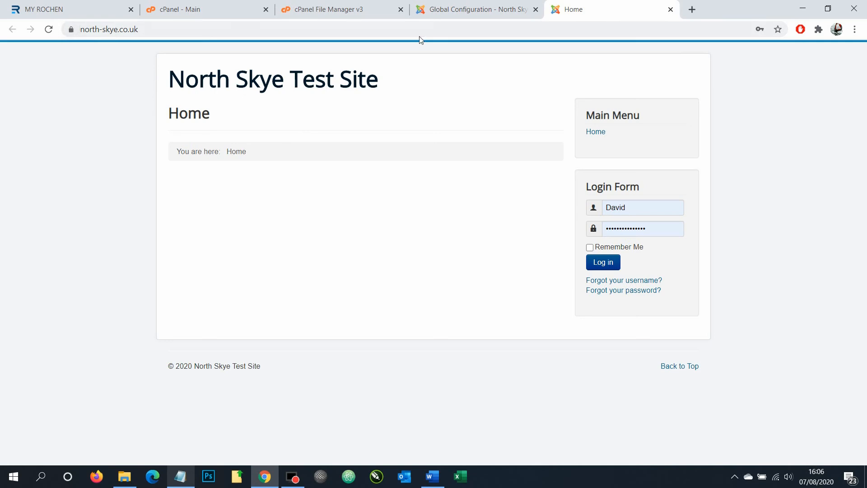
{"action": "left_click", "coordinate": [499, 7]}
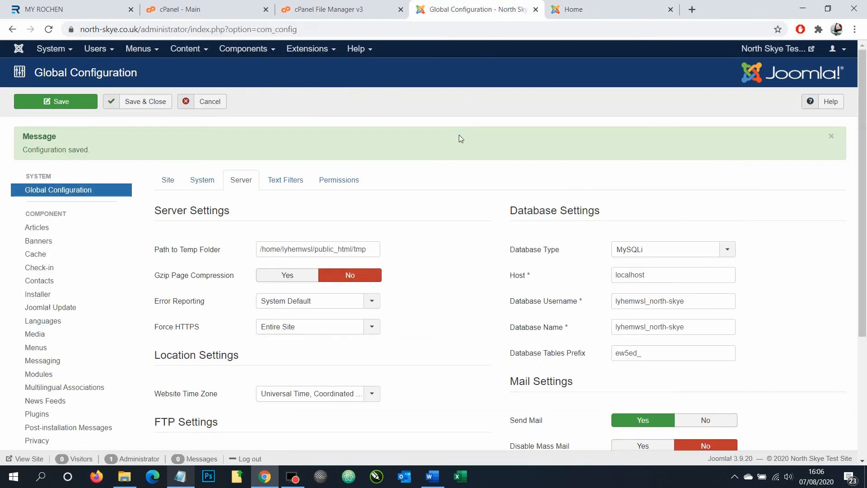
Set the Website Time Zone to London by searching 'lon', then Save & Close
{"action": "scroll", "coordinate": [459, 135], "scroll_direction": "down", "scroll_amount": 4}
{"action": "scroll", "coordinate": [293, 254], "scroll_direction": "up", "scroll_amount": 2}
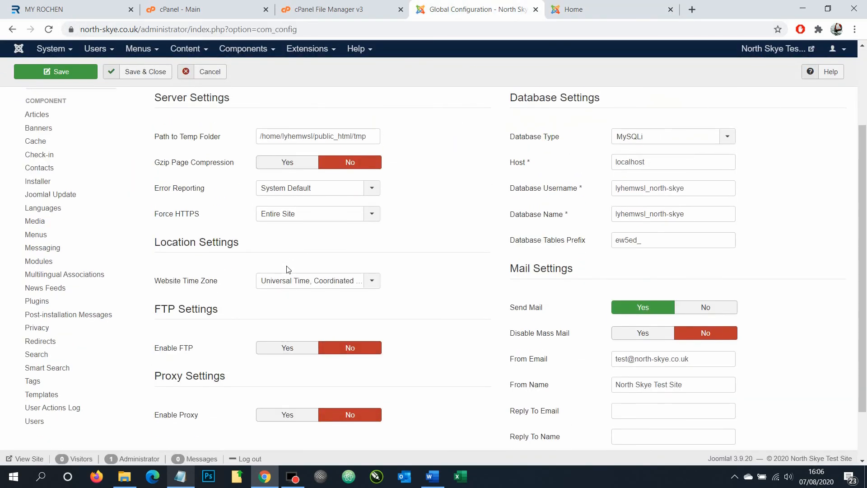
{"action": "left_click", "coordinate": [285, 283]}
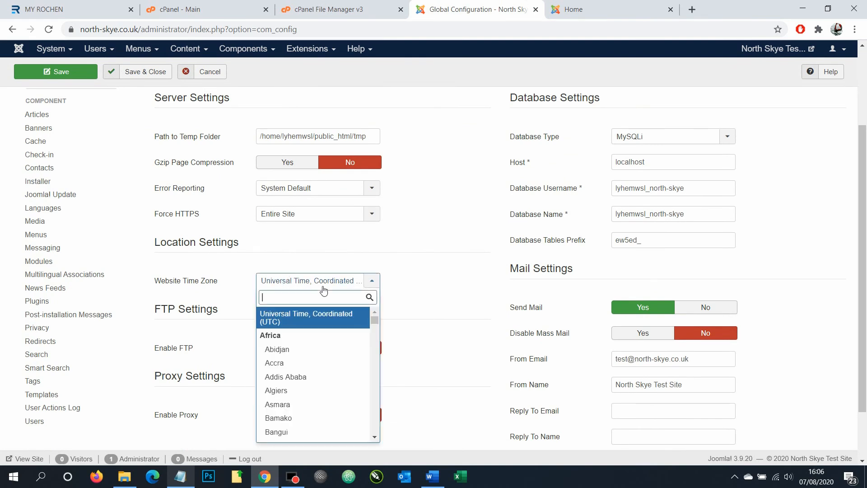
{"action": "type", "text": "lon"}
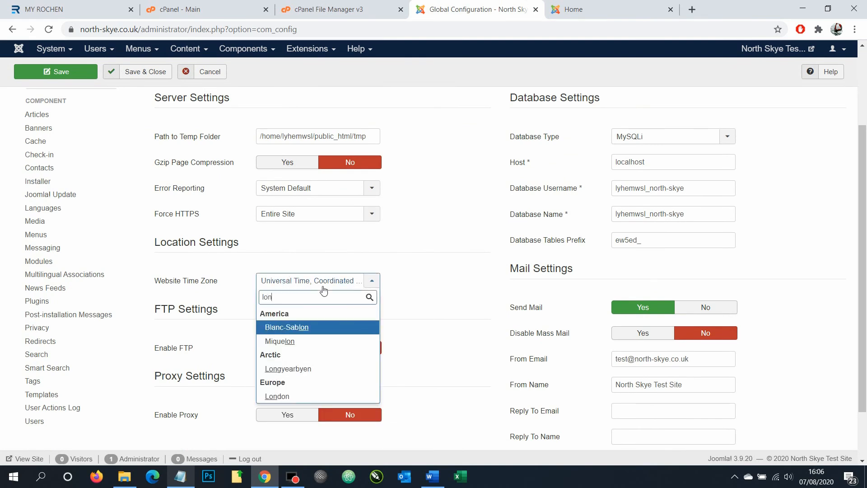
{"action": "left_click", "coordinate": [277, 396]}
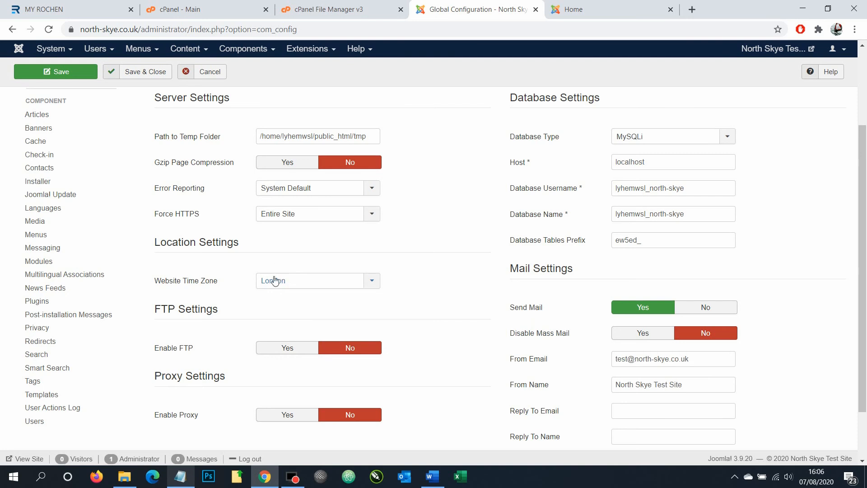
{"action": "left_click", "coordinate": [158, 80]}
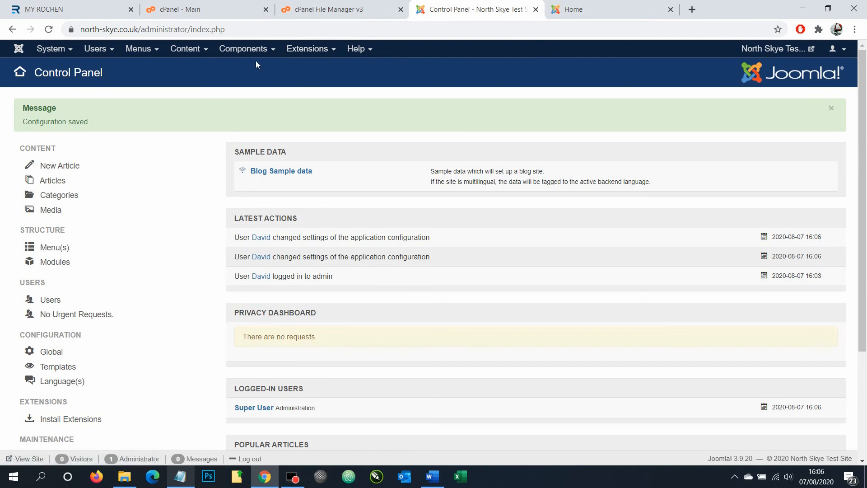
Start a new Main Menu item titled Test with the Single Article menu item type
{"action": "left_click", "coordinate": [189, 50]}
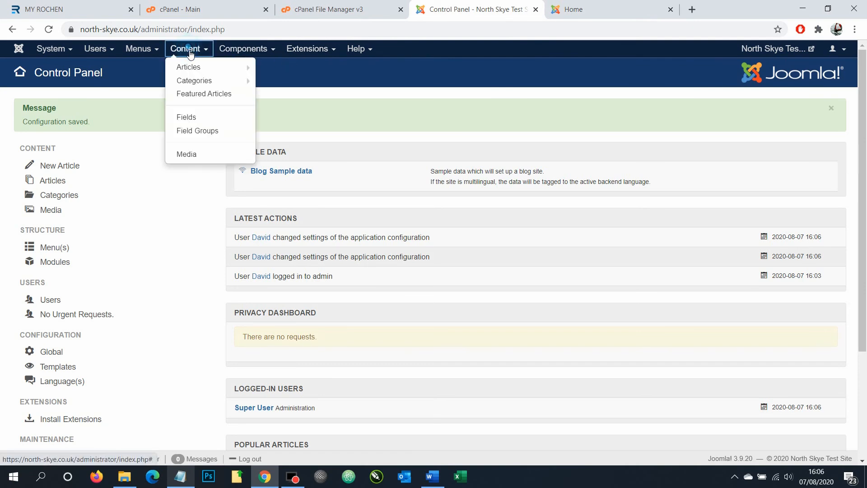
{"action": "mouse_move", "coordinate": [197, 68]}
{"action": "left_click", "coordinate": [138, 48]}
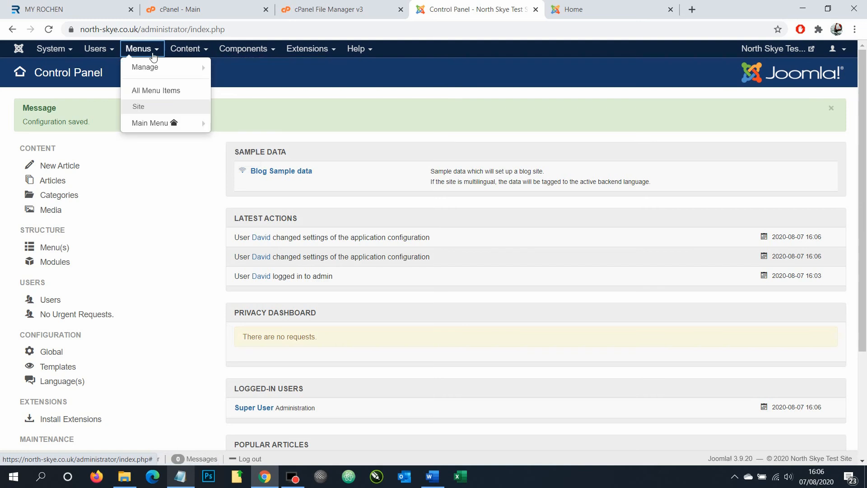
{"action": "left_click", "coordinate": [139, 121]}
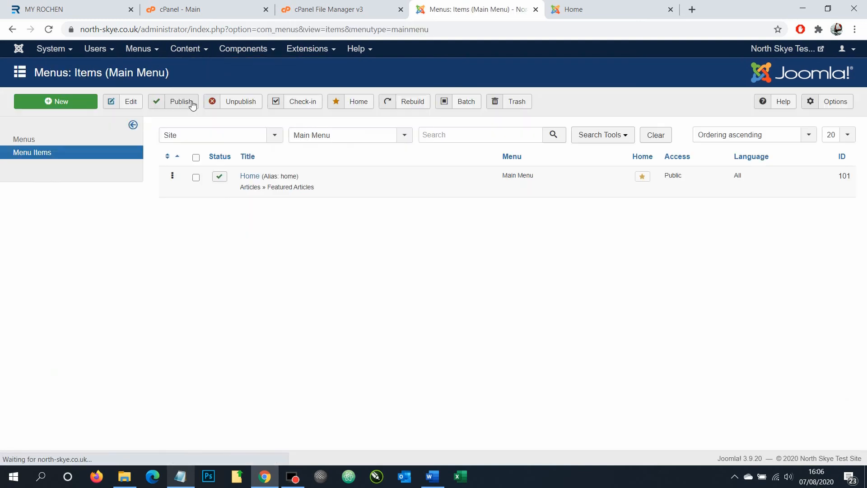
{"action": "left_click", "coordinate": [83, 102]}
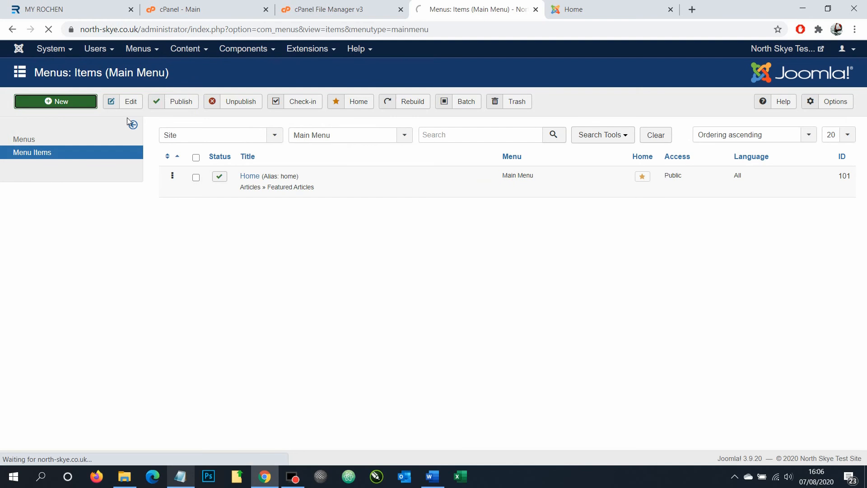
{"action": "left_click", "coordinate": [166, 143]}
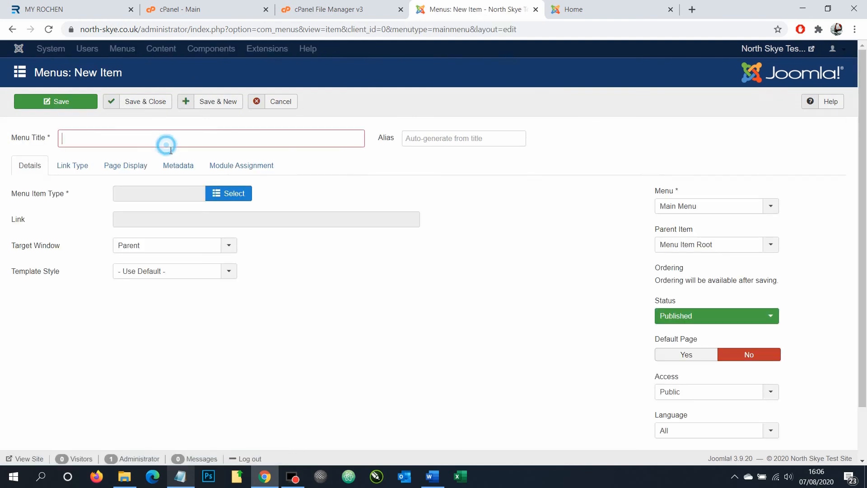
{"action": "type", "text": "Test"}
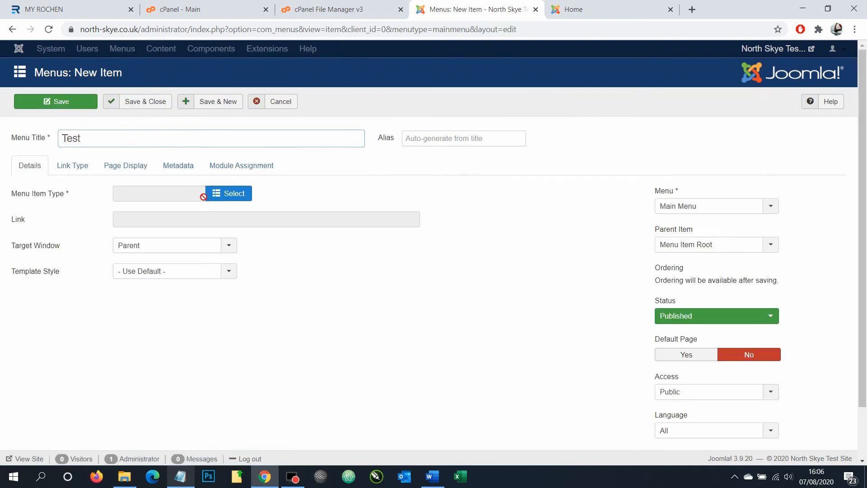
{"action": "left_click", "coordinate": [213, 194]}
{"action": "left_click", "coordinate": [115, 107]}
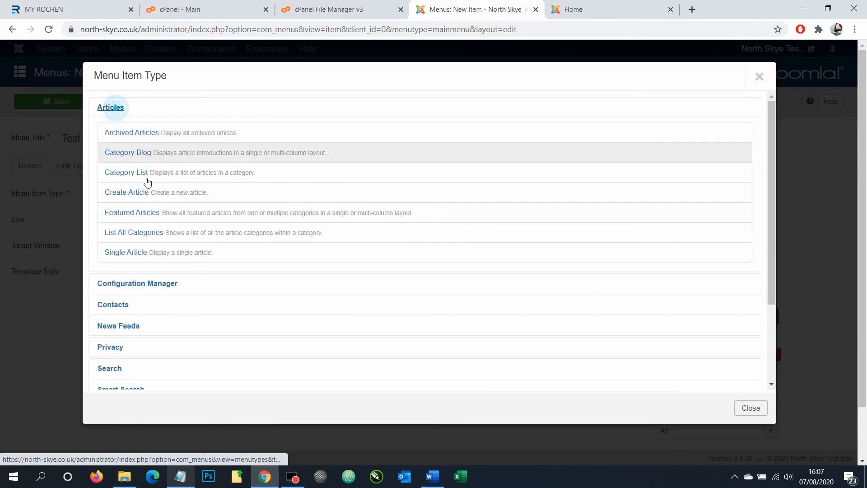
{"action": "left_click", "coordinate": [135, 253]}
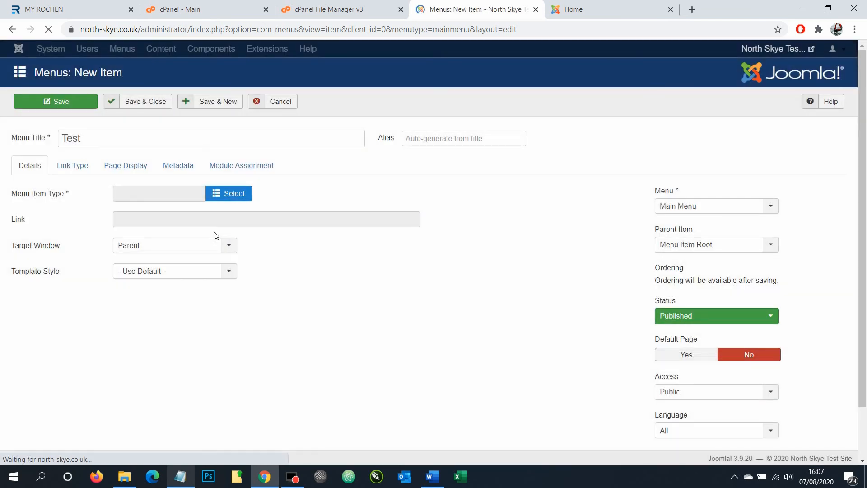
Create a new article titled Test for the item, then save both article and menu item
{"action": "left_click", "coordinate": [268, 219]}
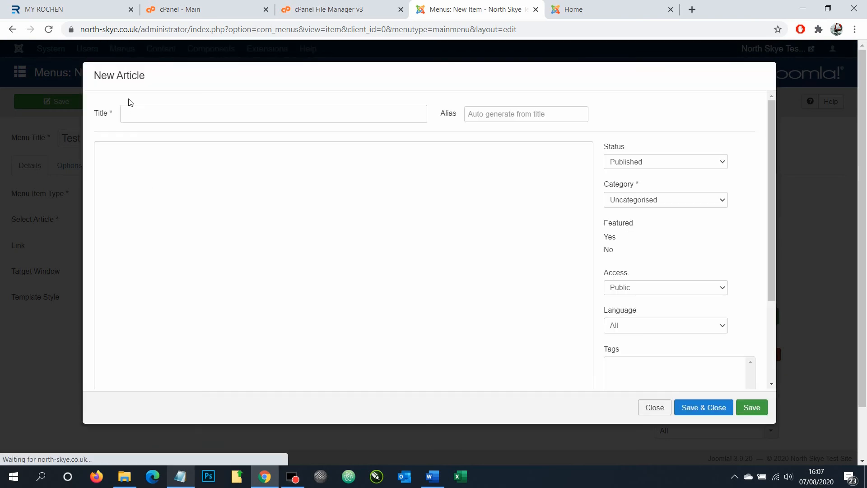
{"action": "left_click", "coordinate": [140, 117]}
{"action": "type", "text": "Test"}
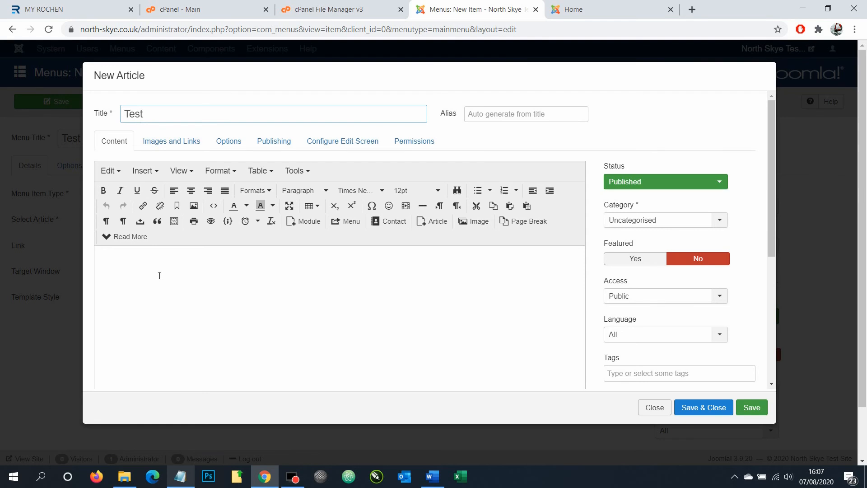
{"action": "left_click", "coordinate": [160, 272]}
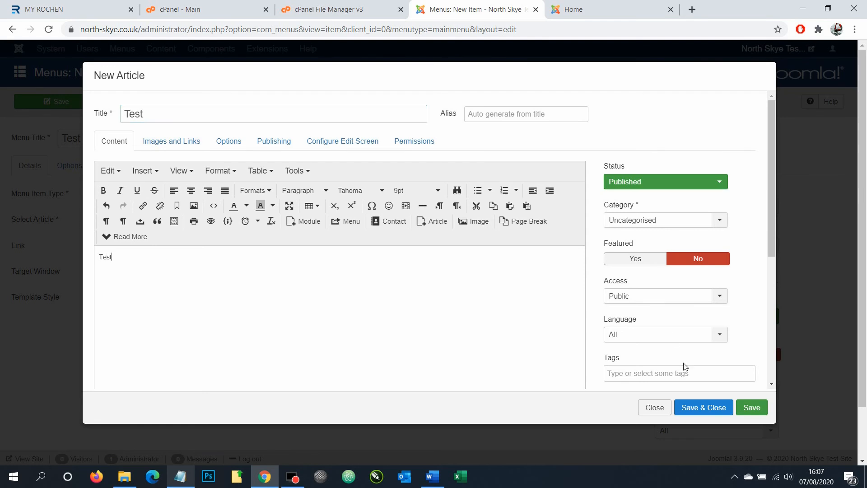
{"action": "left_click", "coordinate": [712, 411]}
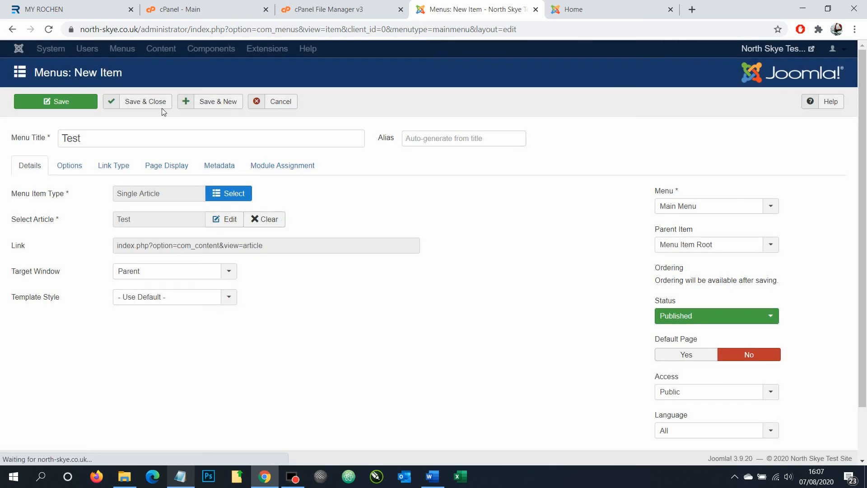
{"action": "left_click", "coordinate": [165, 98]}
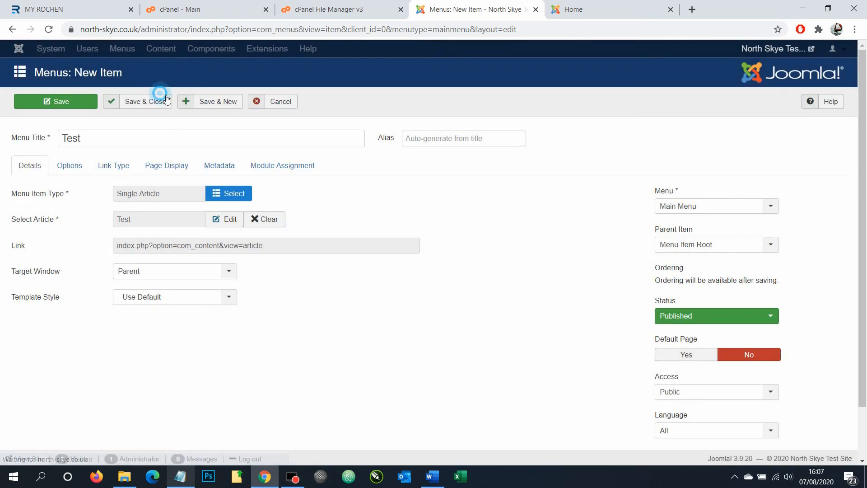
Reload the live site and open the new Test page from its menu
{"action": "left_click", "coordinate": [630, 5]}
{"action": "left_click", "coordinate": [49, 29]}
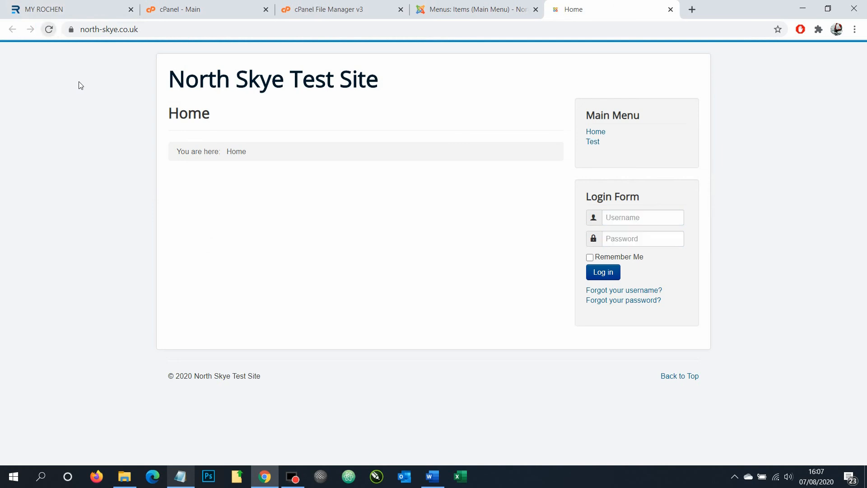
{"action": "left_click", "coordinate": [595, 145]}
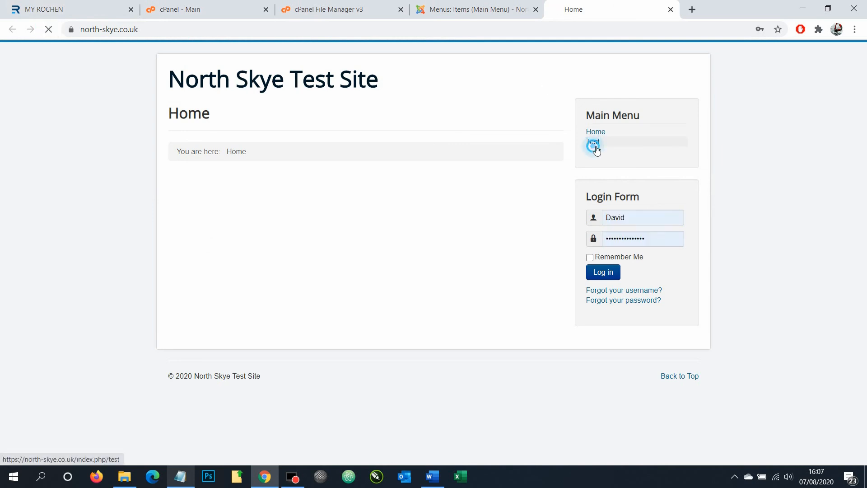
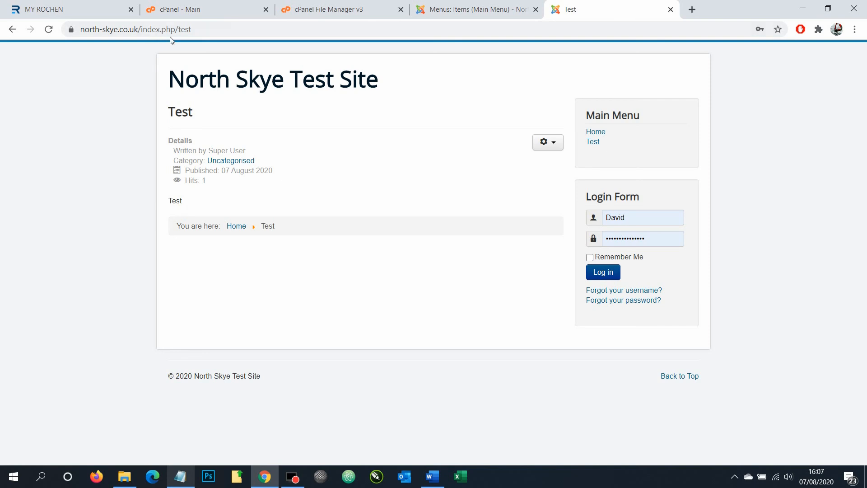
Return to the Joomla Main Menu items list, which shows Home and Test
{"action": "left_click", "coordinate": [428, 17]}
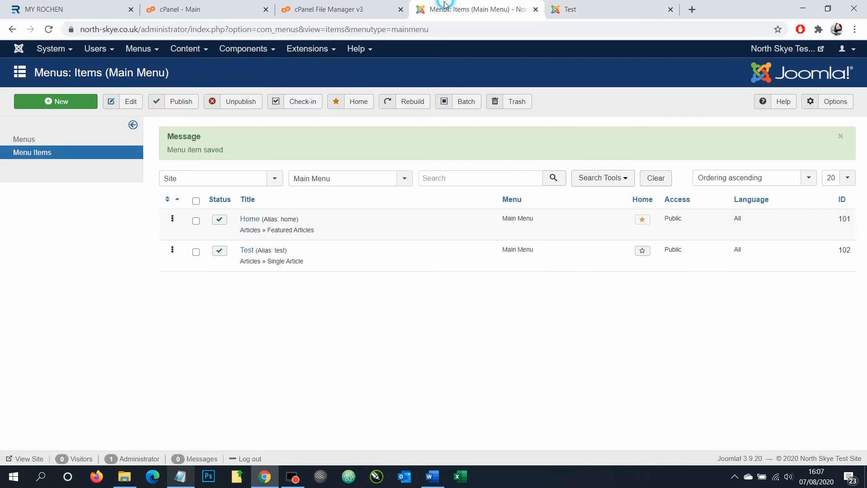
Open Global Configuration and look over the Server, System and Site tabs
{"action": "mouse_move", "coordinate": [50, 48]}
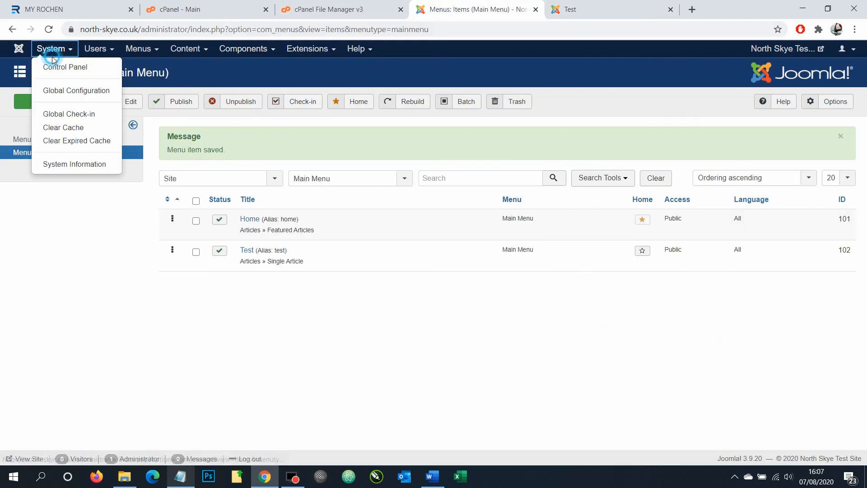
{"action": "left_click", "coordinate": [58, 86]}
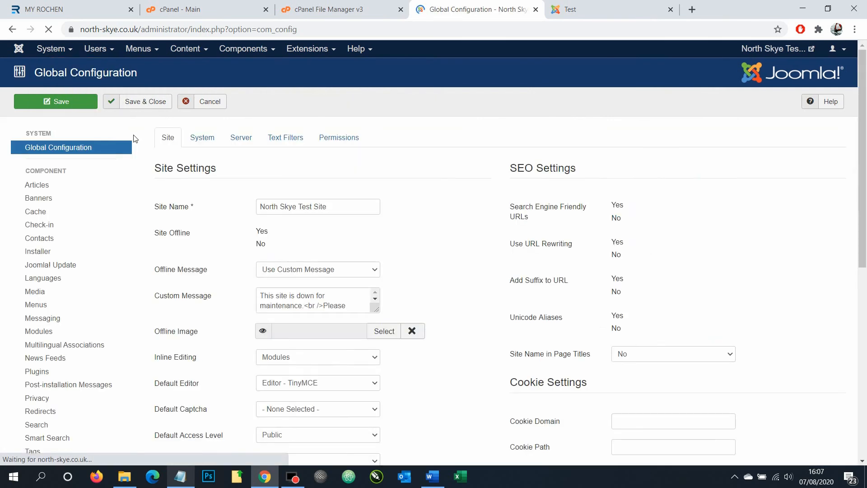
{"action": "left_click", "coordinate": [241, 136]}
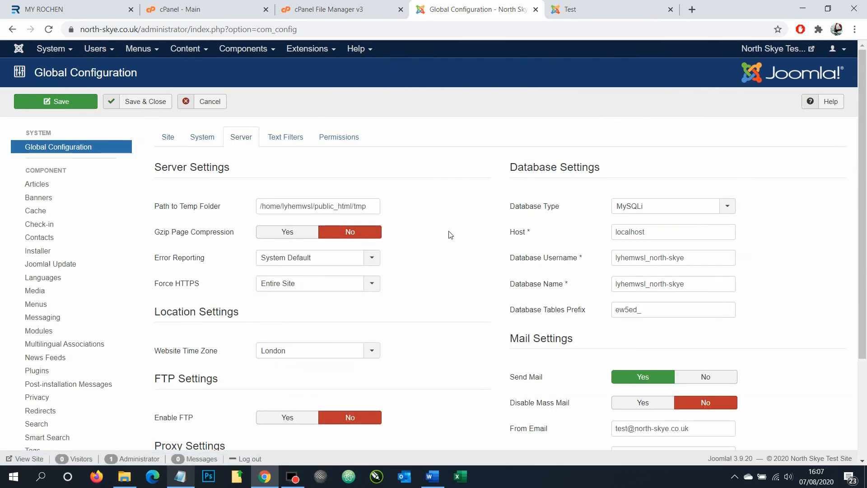
{"action": "left_click", "coordinate": [203, 137]}
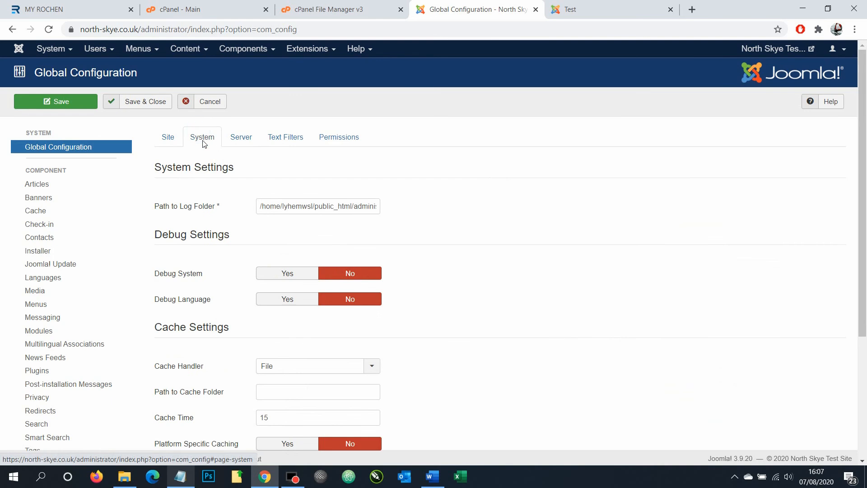
{"action": "left_click", "coordinate": [179, 139]}
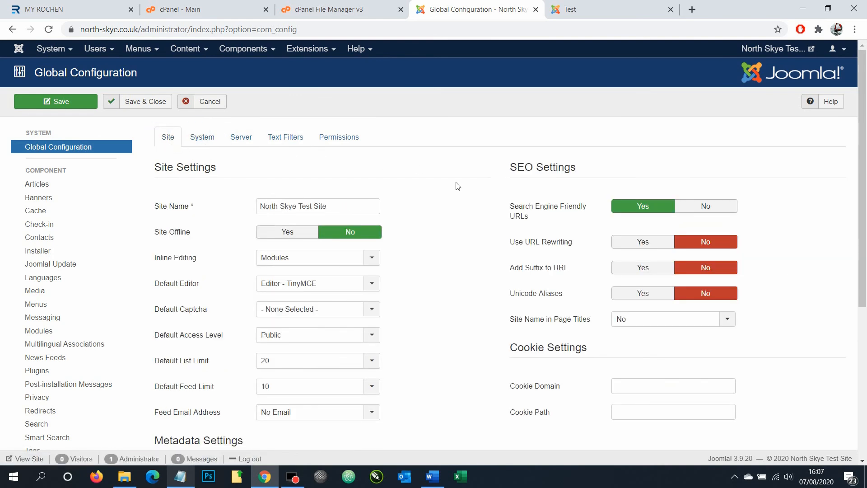
Set Use URL Rewriting to Yes and save the global configuration
{"action": "mouse_move", "coordinate": [519, 248]}
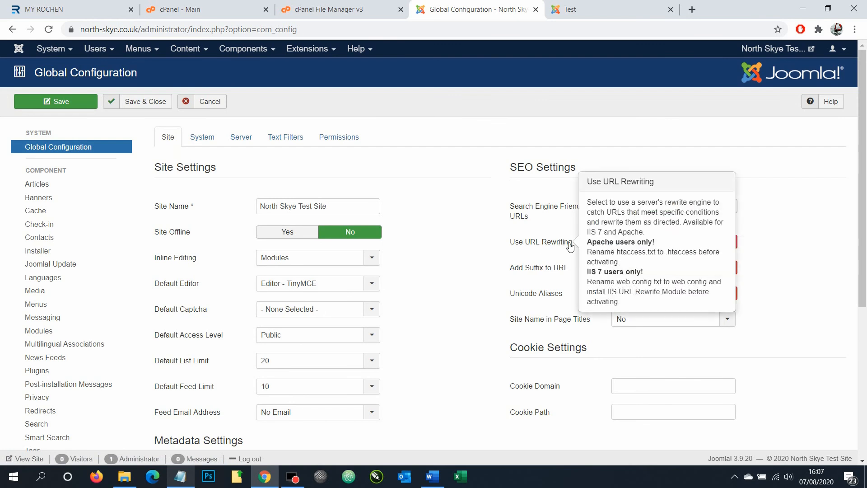
{"action": "left_click", "coordinate": [616, 241]}
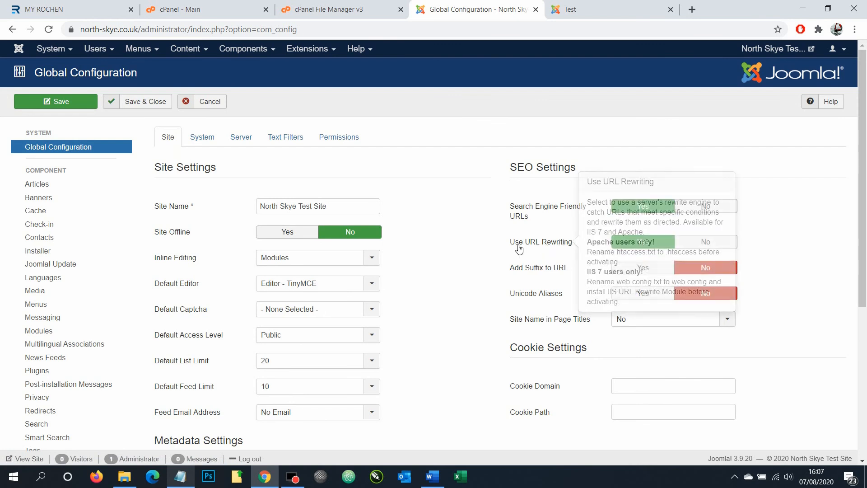
{"action": "left_click", "coordinate": [139, 107]}
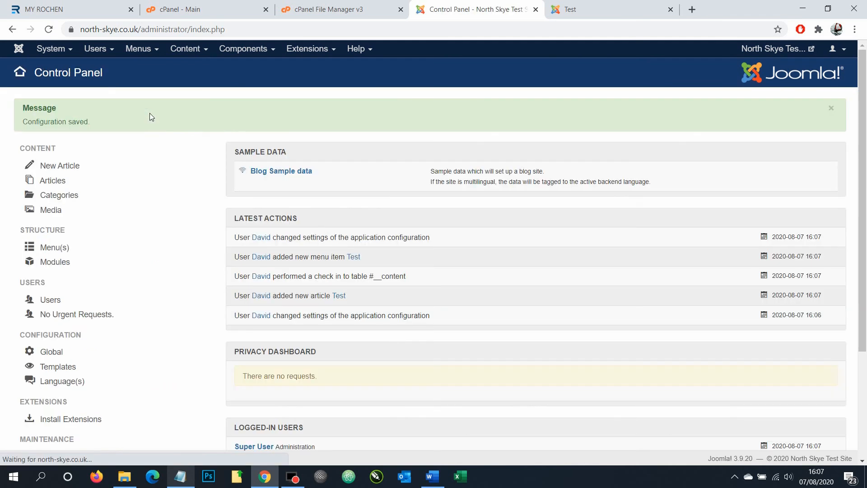
{"action": "left_click", "coordinate": [617, 6]}
Reload the site and follow Home then Test, finding north-skye.co.uk/test returns 404
{"action": "left_click", "coordinate": [48, 31]}
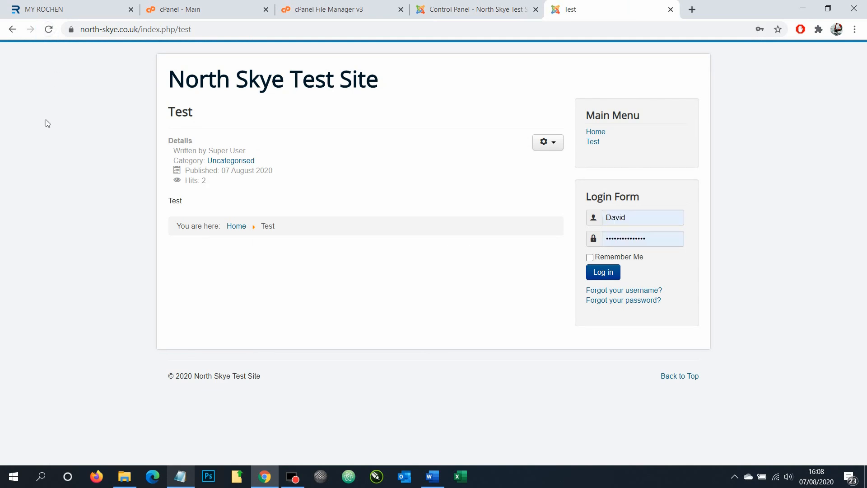
{"action": "left_click", "coordinate": [50, 30]}
{"action": "left_click", "coordinate": [594, 131]}
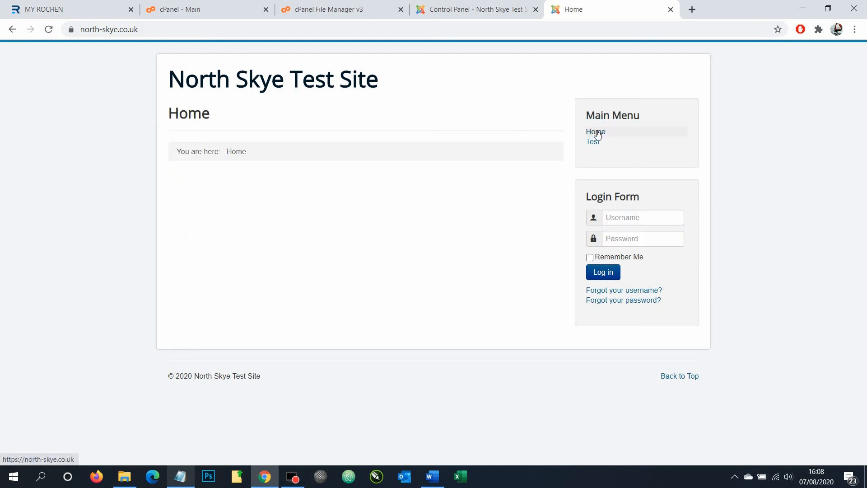
{"action": "left_click", "coordinate": [593, 141]}
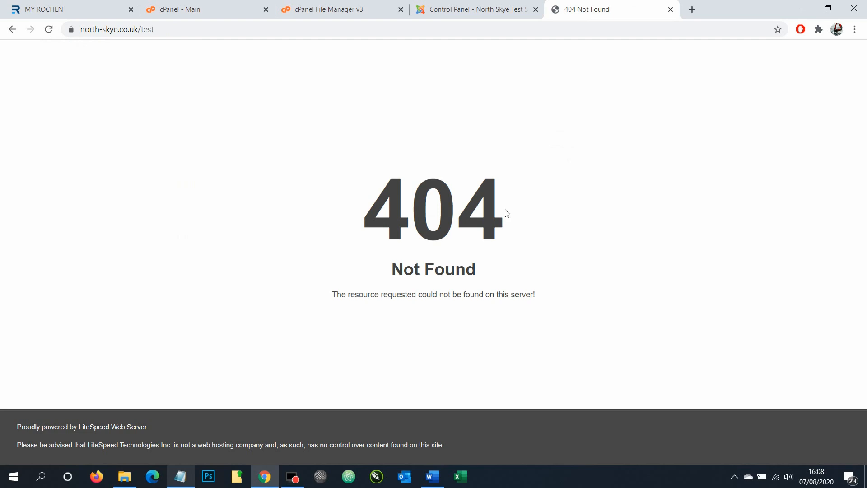
{"action": "left_click", "coordinate": [494, 7]}
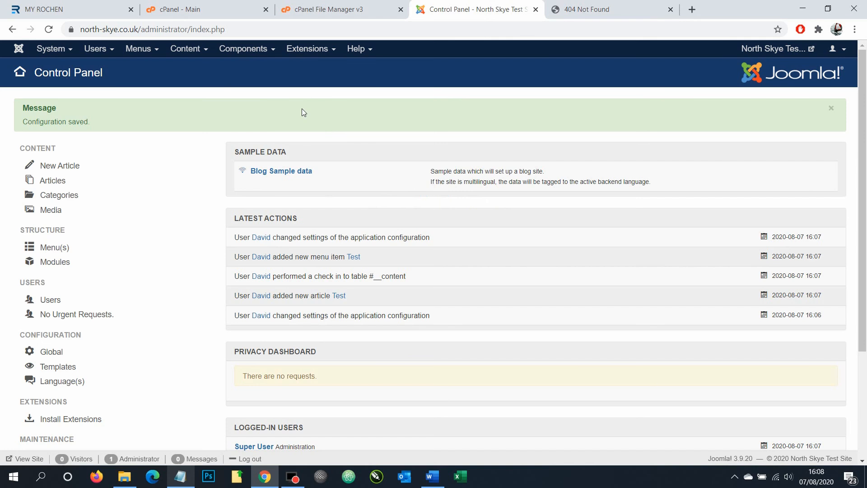
Mark the Install Joomla step in the Word checklist, then return to cPanel's public_html listing
{"action": "left_click", "coordinate": [433, 477]}
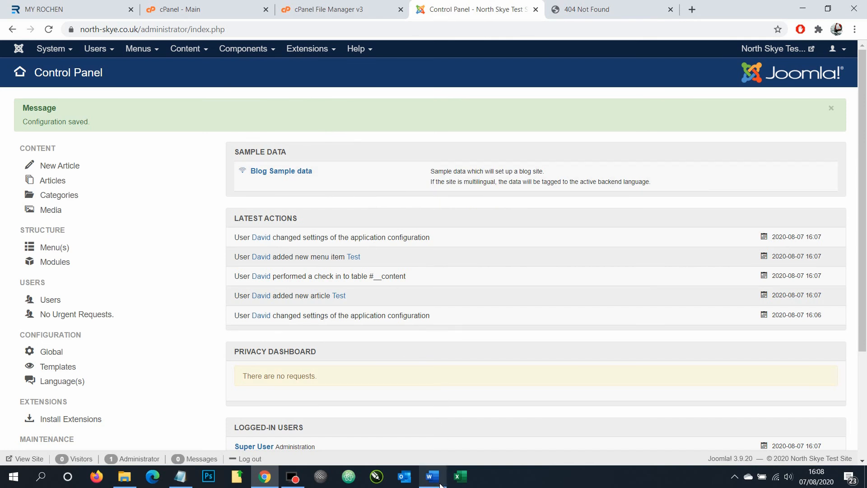
{"action": "left_click_drag", "start_coordinate": [315, 350], "coordinate": [381, 350]}
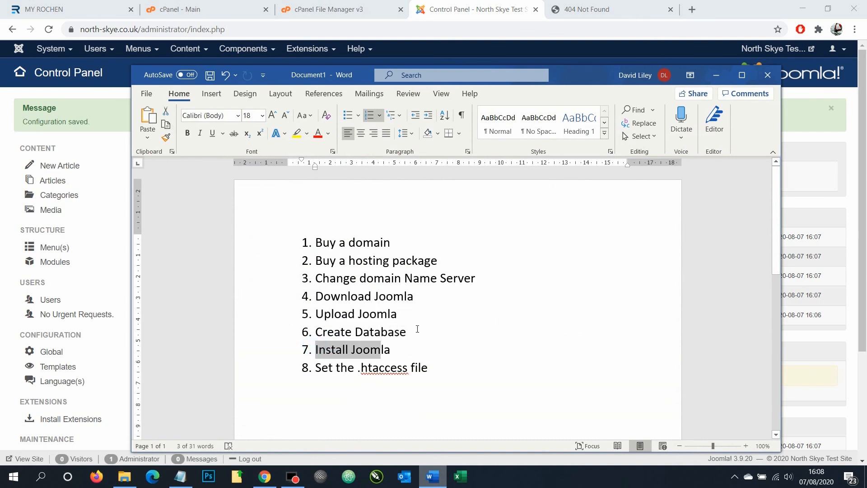
{"action": "left_click", "coordinate": [329, 9]}
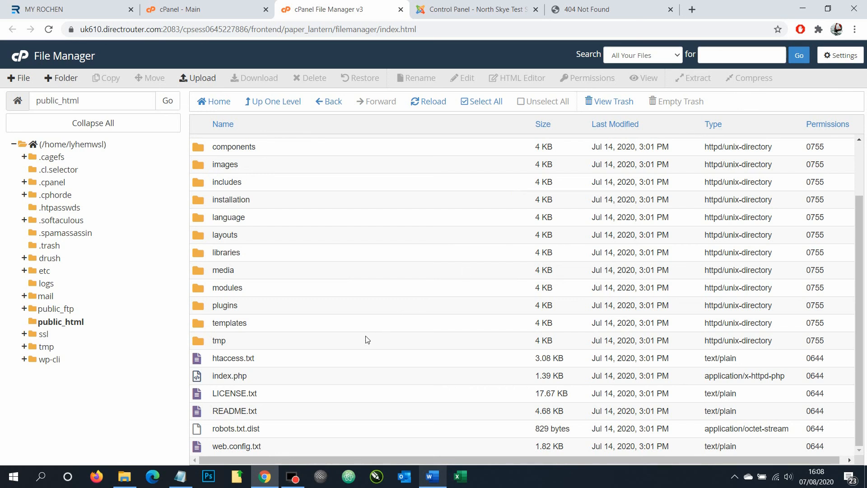
Rename htaccess.txt in public_html to .htaccess
{"action": "left_click", "coordinate": [230, 364]}
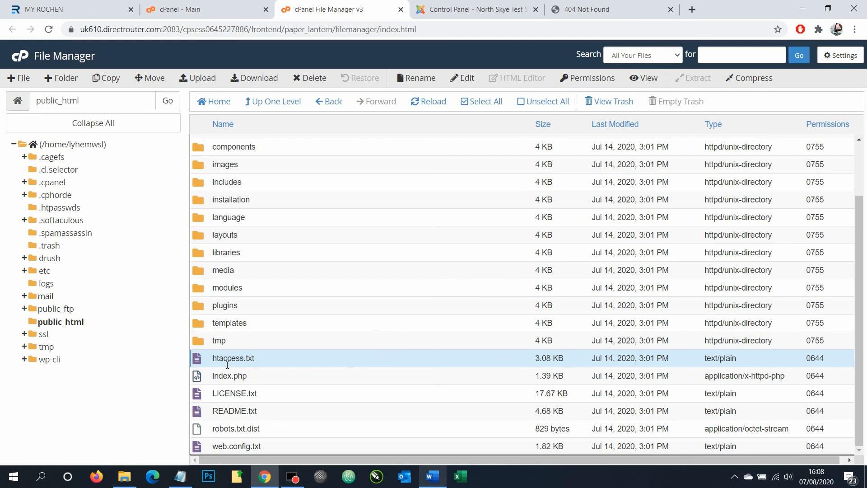
{"action": "left_click", "coordinate": [419, 78]}
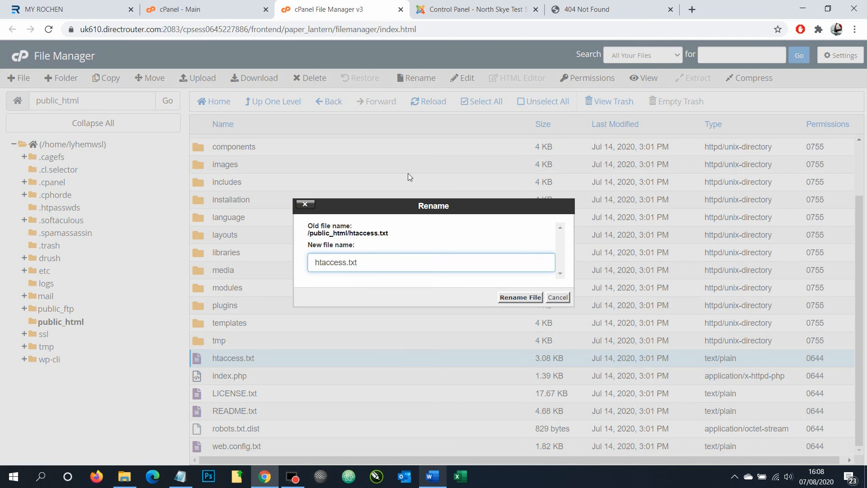
{"action": "key", "text": "BackSpace"}
{"action": "key", "text": "BackSpace"}
{"action": "key", "text": "BackSpace"}
{"action": "key", "text": "BackSpace"}
{"action": "key", "text": "Home"}
{"action": "type", "text": "."}
{"action": "left_click", "coordinate": [515, 297]}
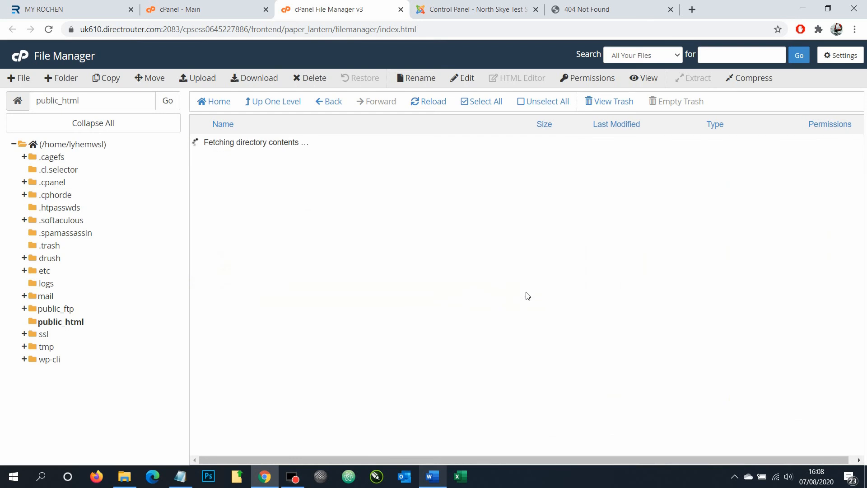
{"action": "scroll", "coordinate": [405, 285], "scroll_direction": "down", "scroll_amount": 2}
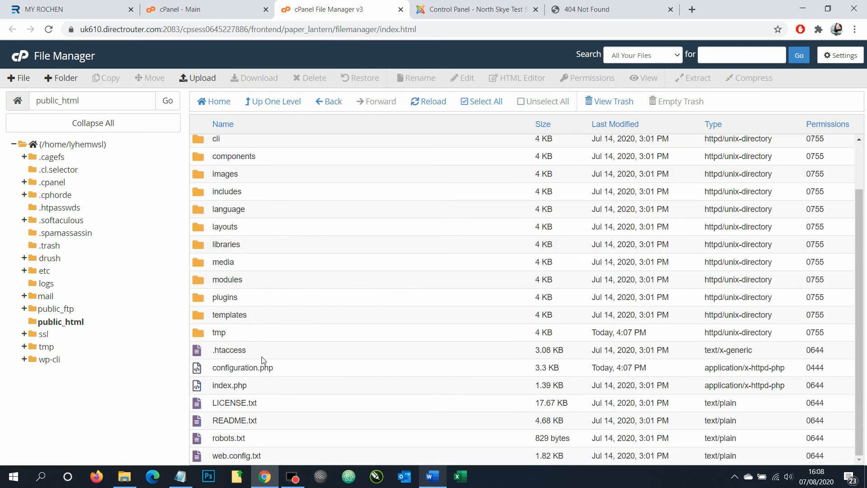
{"action": "left_click", "coordinate": [587, 9]}
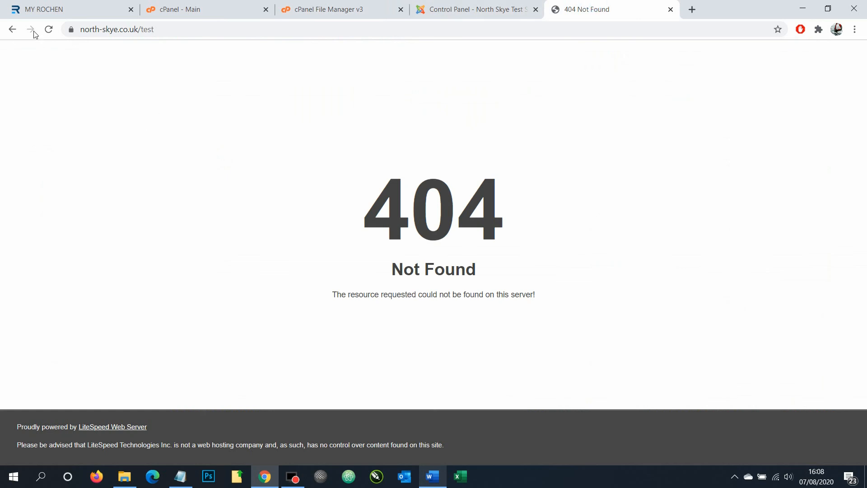
Reload north-skye.co.uk/test to confirm the Test article loads, then bring up the Access notes
{"action": "left_click", "coordinate": [48, 30]}
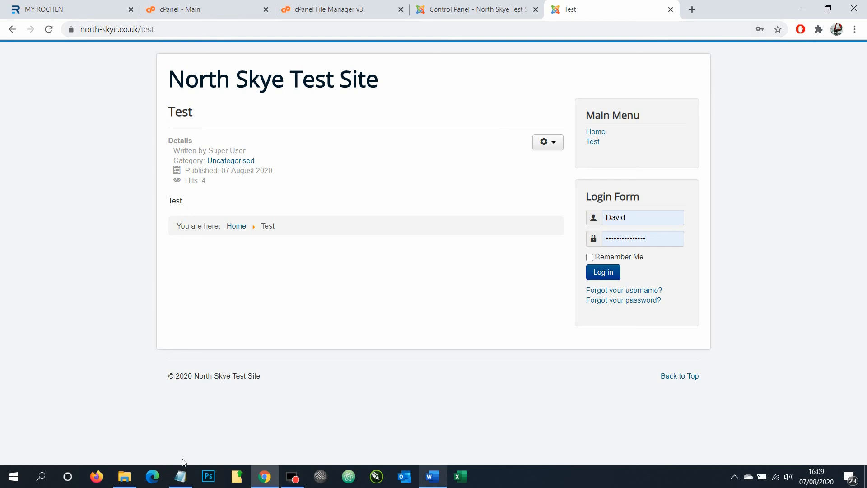
{"action": "left_click", "coordinate": [184, 483]}
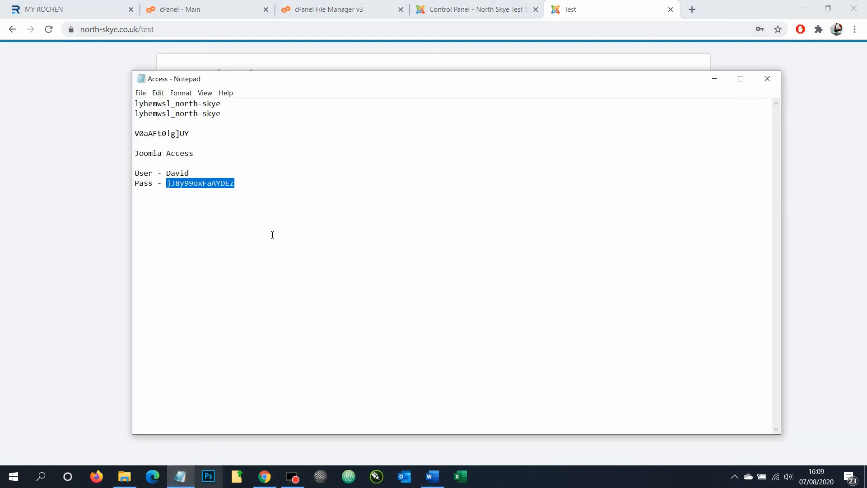
Open the Redirect text file and select its four force-www rewrite lines
{"action": "left_click", "coordinate": [125, 477]}
{"action": "double_click", "coordinate": [177, 135]}
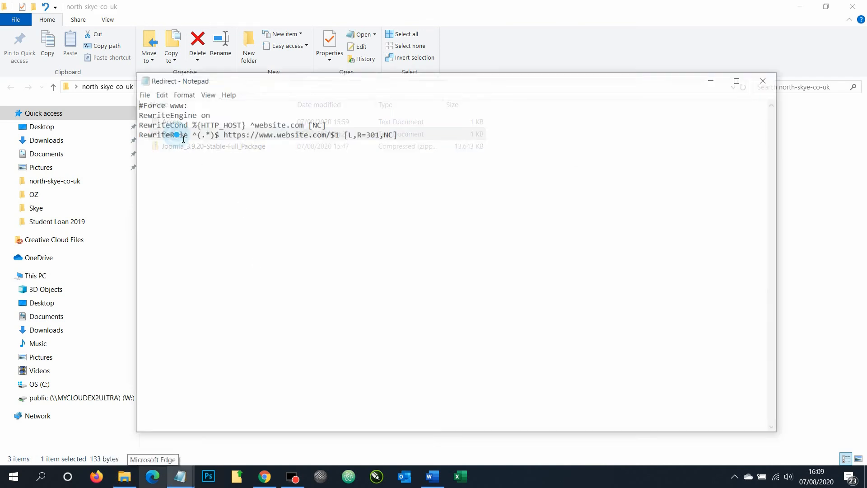
{"action": "left_click_drag", "start_coordinate": [428, 133], "coordinate": [123, 100]}
{"action": "key", "text": "ctrl+c"}
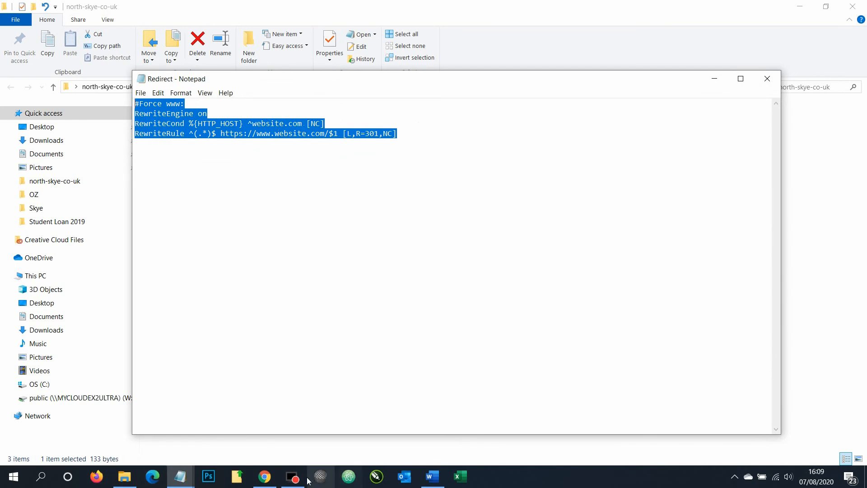
Check the site's full web address, including its protocol, in Chrome's address bar
{"action": "left_click", "coordinate": [265, 477]}
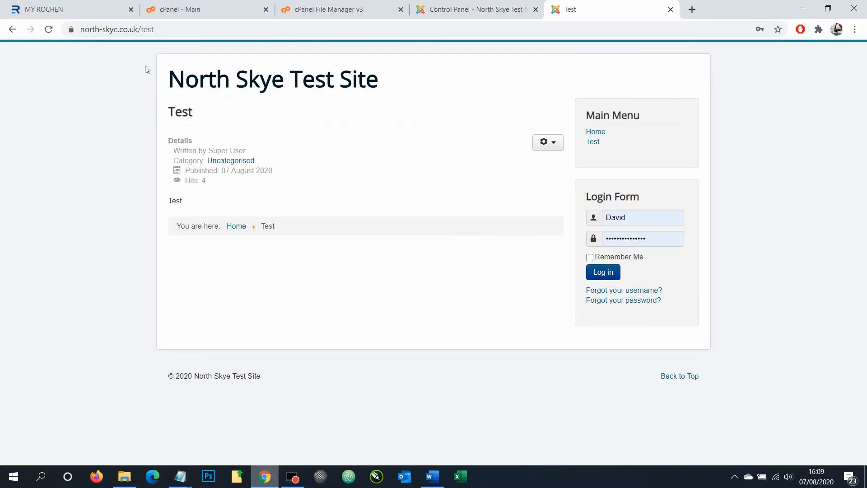
{"action": "left_click", "coordinate": [106, 32]}
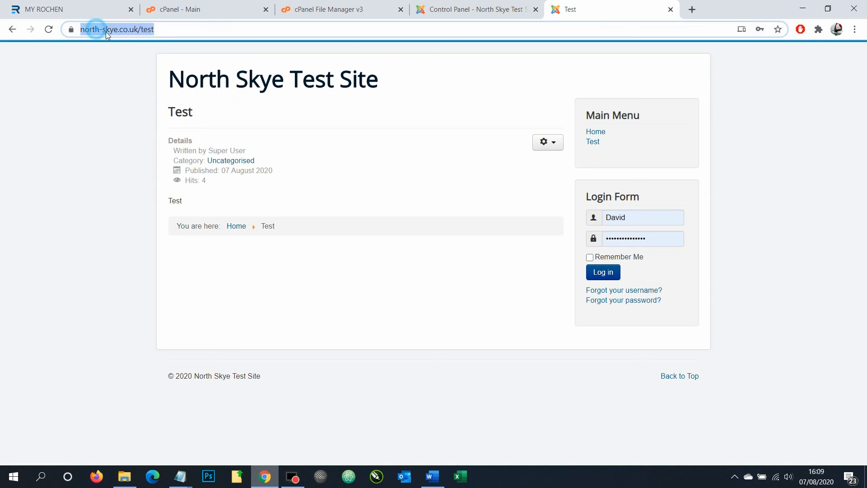
{"action": "left_click", "coordinate": [109, 34]}
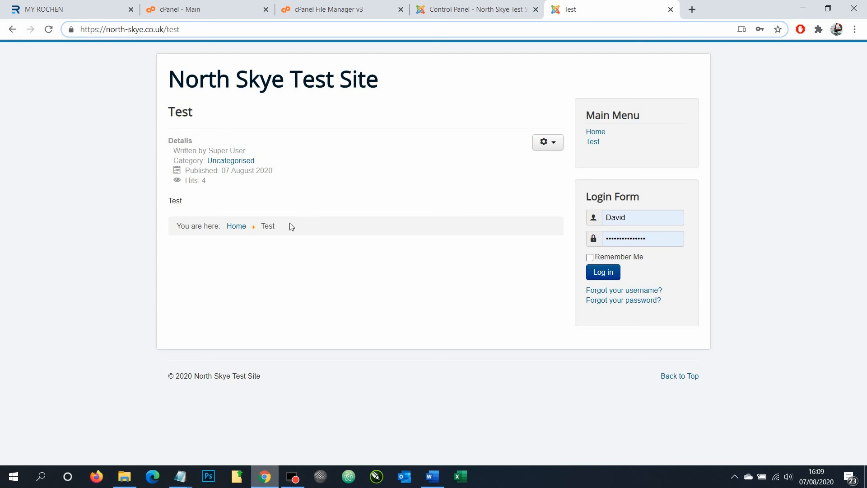
Choose Edit on .htaccess in public_html from its right-click menu
{"action": "left_click", "coordinate": [338, 10]}
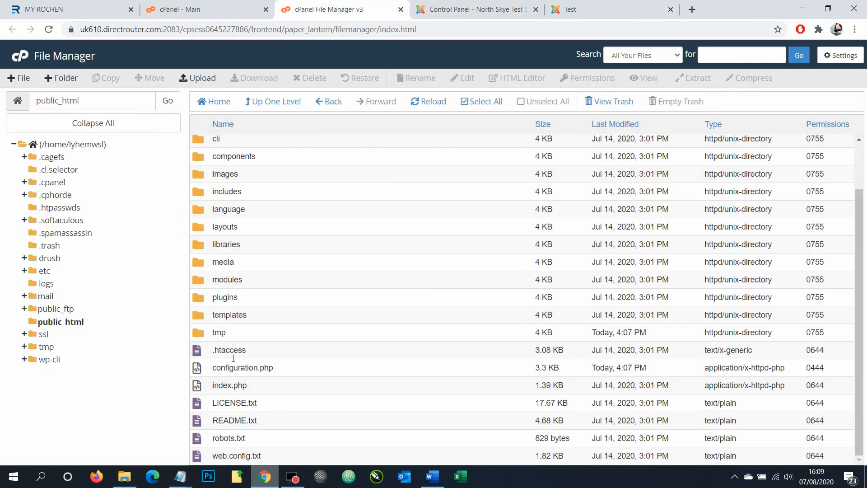
{"action": "left_click", "coordinate": [232, 350]}
{"action": "right_click", "coordinate": [232, 354]}
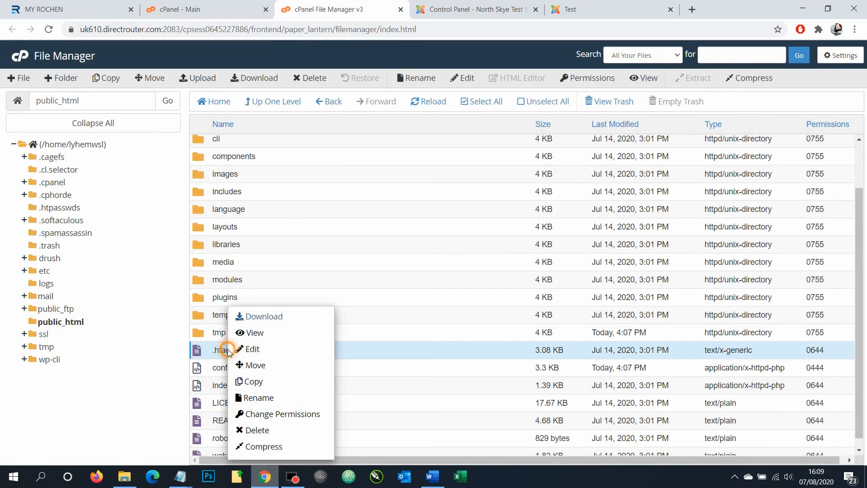
{"action": "left_click", "coordinate": [242, 349]}
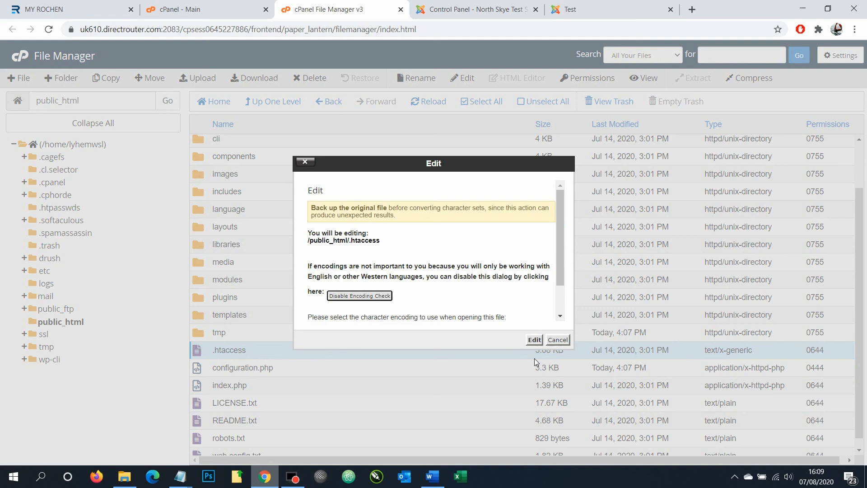
Paste the force-www rewrite rules into .htaccess after line 35 RewriteEngine On
{"action": "left_click", "coordinate": [535, 340]}
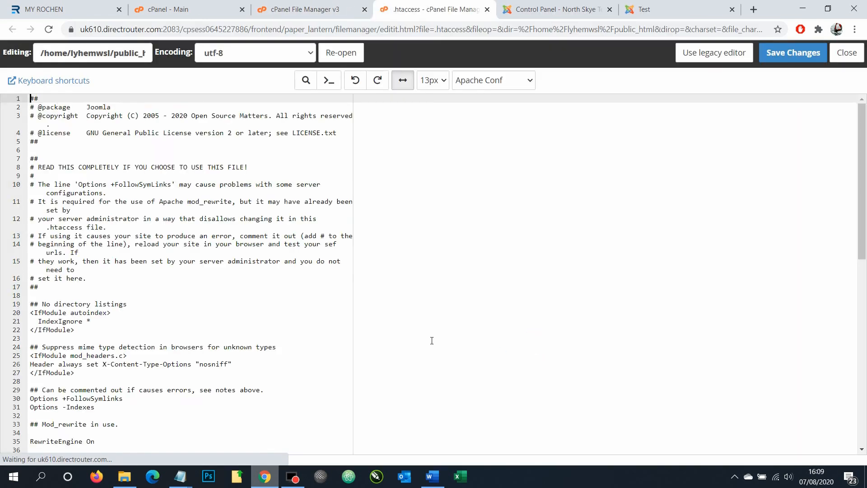
{"action": "scroll", "coordinate": [167, 264], "scroll_direction": "down", "scroll_amount": 2}
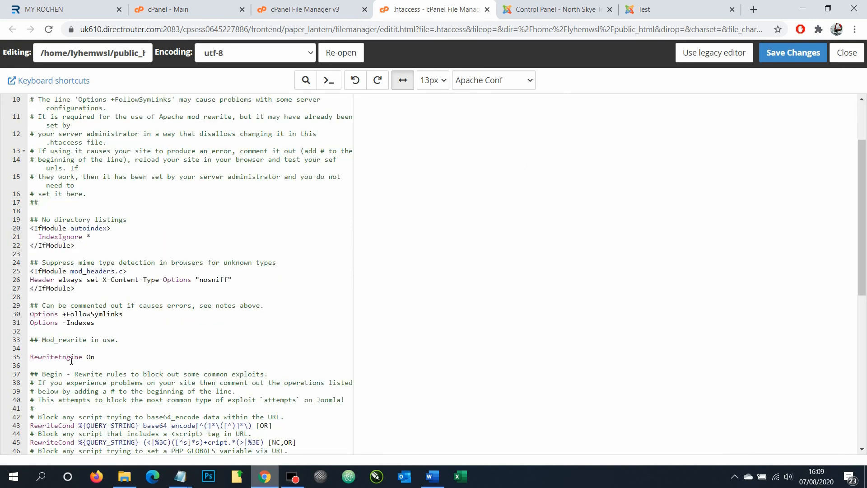
{"action": "left_click", "coordinate": [105, 363]}
{"action": "key", "text": "Return"}
{"action": "key", "text": "Return"}
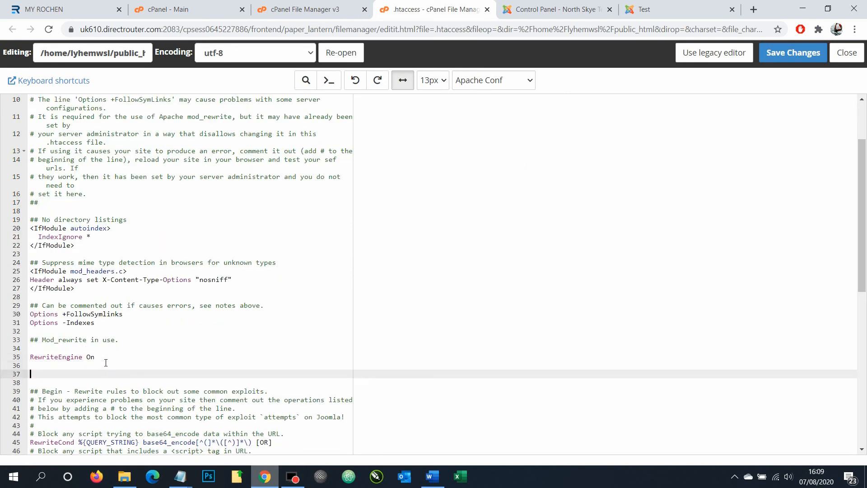
{"action": "key", "text": "ctrl+v"}
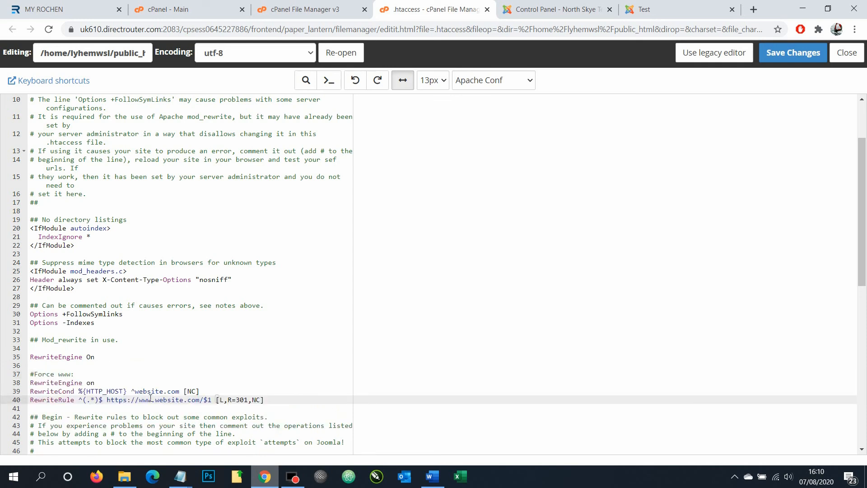
Replace website.com with north-skye.co.uk in the RewriteCond and RewriteRule lines, then save
{"action": "left_click", "coordinate": [641, 9]}
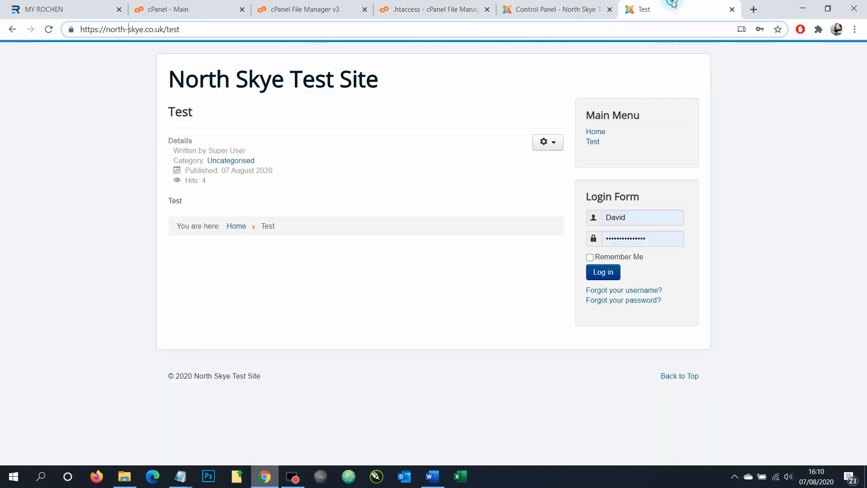
{"action": "left_click_drag", "start_coordinate": [106, 29], "coordinate": [164, 30]}
{"action": "key", "text": "ctrl+c"}
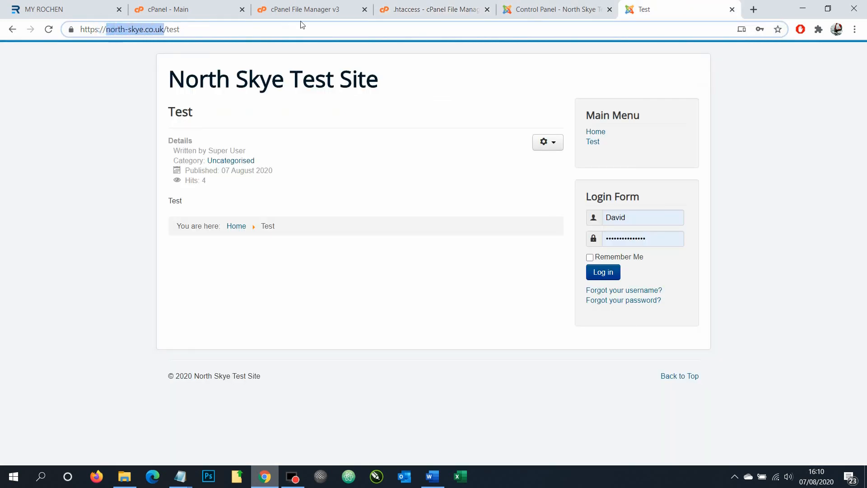
{"action": "left_click", "coordinate": [429, 9]}
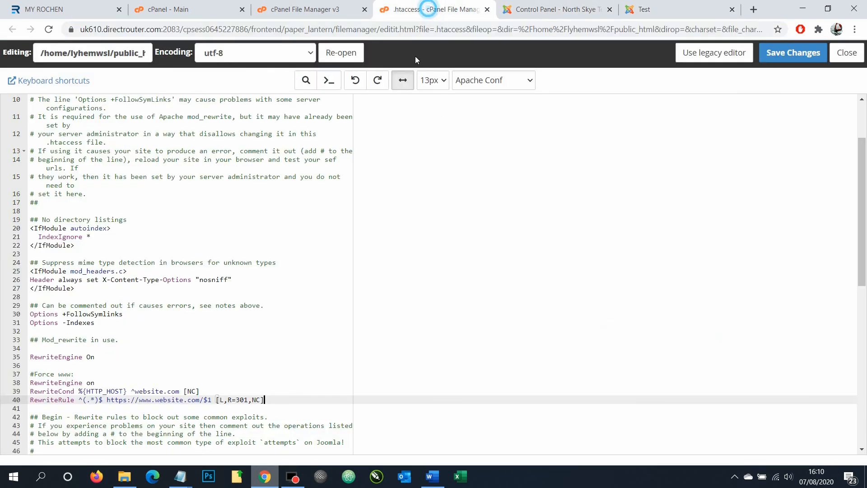
{"action": "left_click_drag", "start_coordinate": [134, 391], "coordinate": [183, 395]}
{"action": "key", "text": "ctrl+v"}
{"action": "left_click_drag", "start_coordinate": [156, 400], "coordinate": [201, 402]}
{"action": "key", "text": "ctrl+v"}
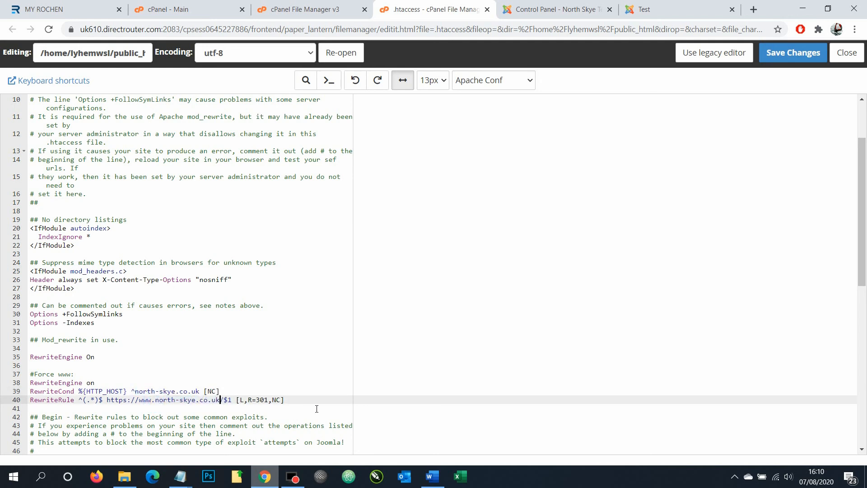
{"action": "left_click", "coordinate": [793, 53]}
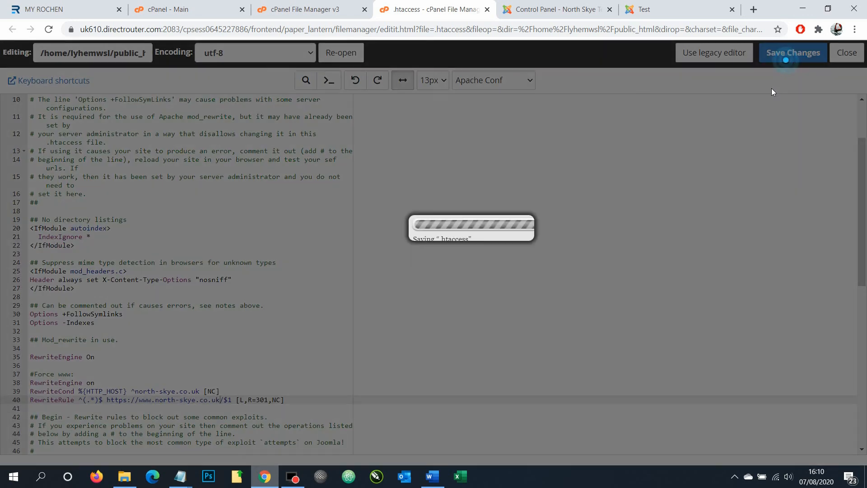
{"action": "left_click", "coordinate": [846, 53]}
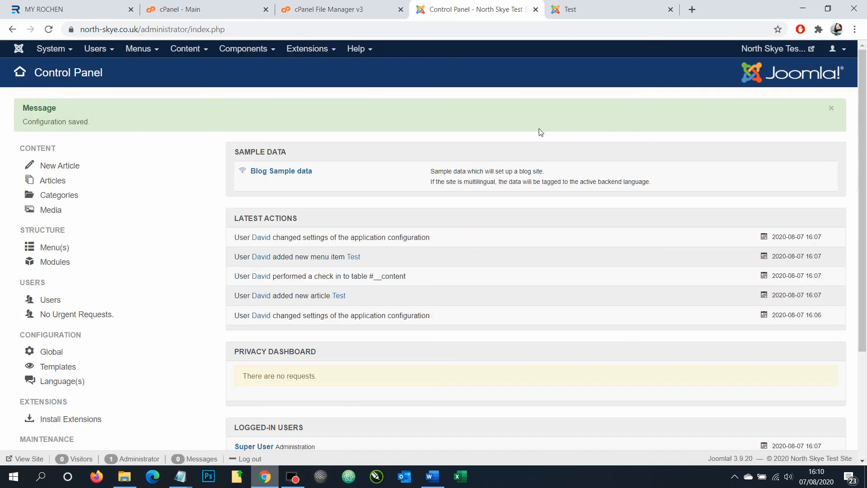
{"action": "left_click", "coordinate": [602, 14]}
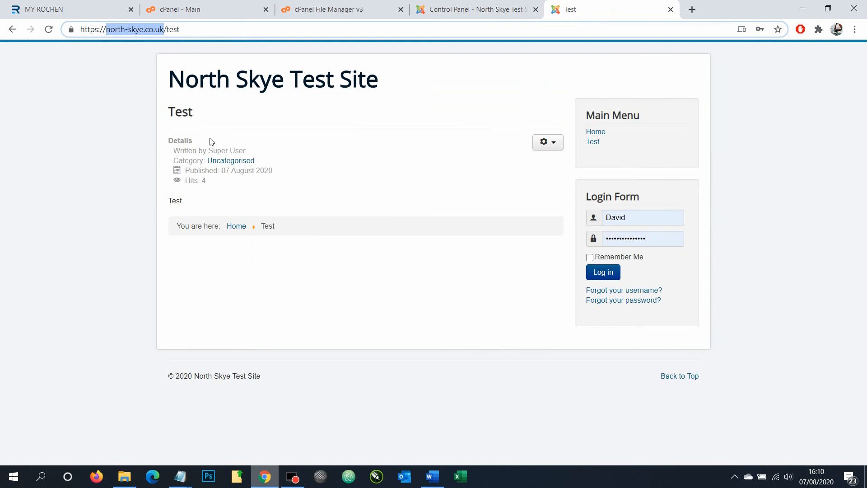
{"action": "left_click", "coordinate": [48, 30]}
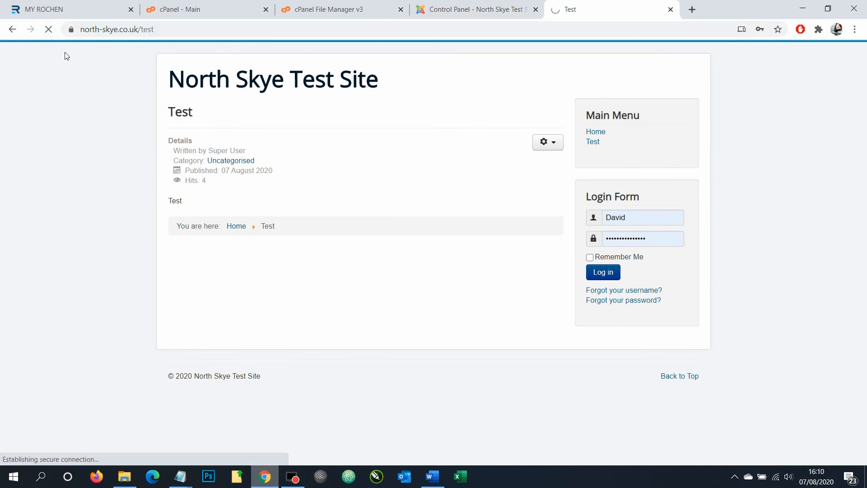
{"action": "left_click", "coordinate": [110, 29]}
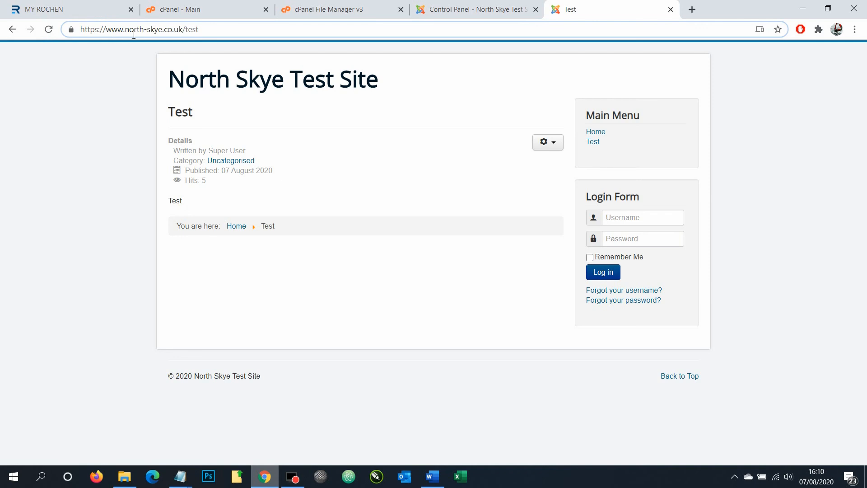
{"action": "left_click", "coordinate": [598, 134]}
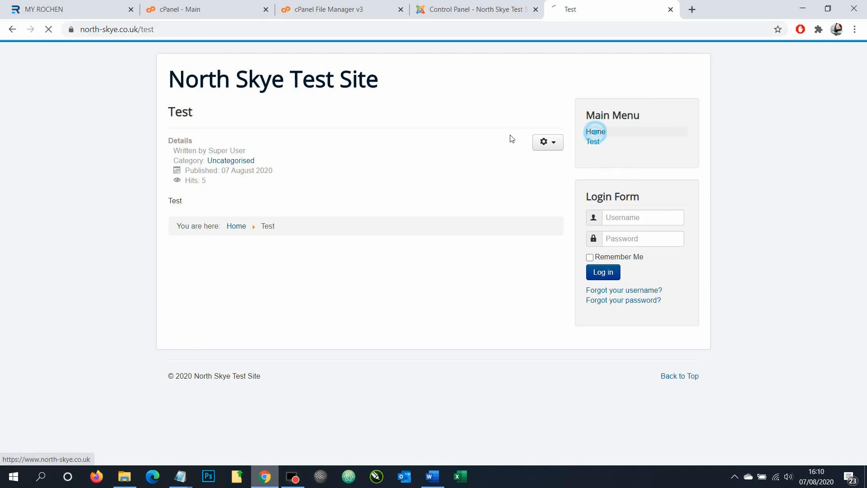
{"action": "left_click", "coordinate": [97, 36]}
{"action": "left_click", "coordinate": [92, 30]}
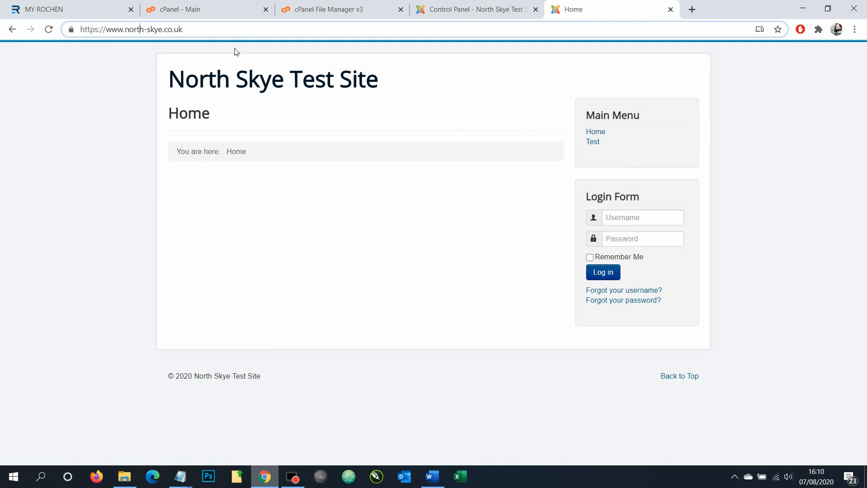
Reload the Joomla administrator on the www address, which now shows the login screen
{"action": "left_click", "coordinate": [465, 8]}
{"action": "left_click", "coordinate": [21, 49]}
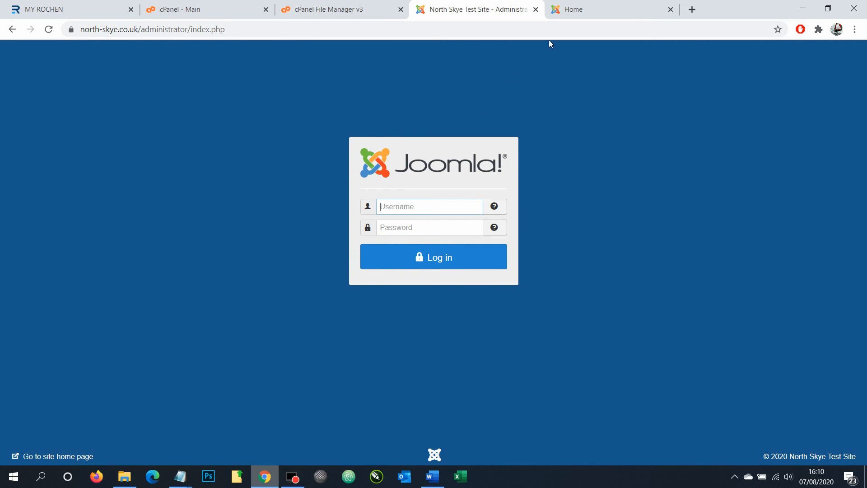
{"action": "left_click", "coordinate": [583, 9]}
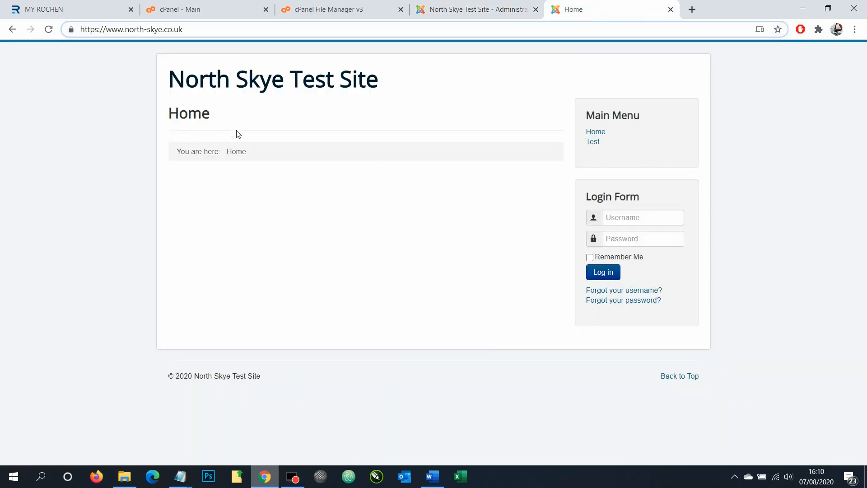